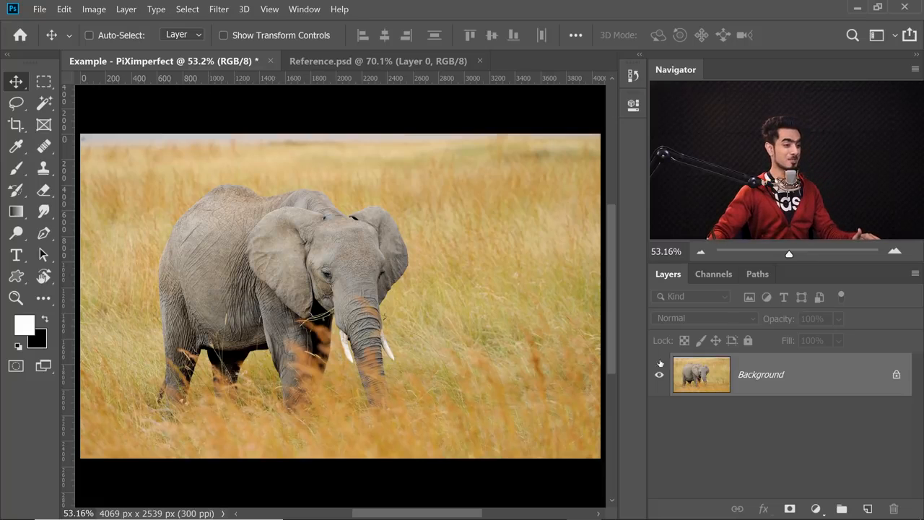
Add a Color Lookup adjustment layer above the elephant photo using the NightFromDay.CUBE 3D LUT
{"action": "left_click", "coordinate": [815, 509]}
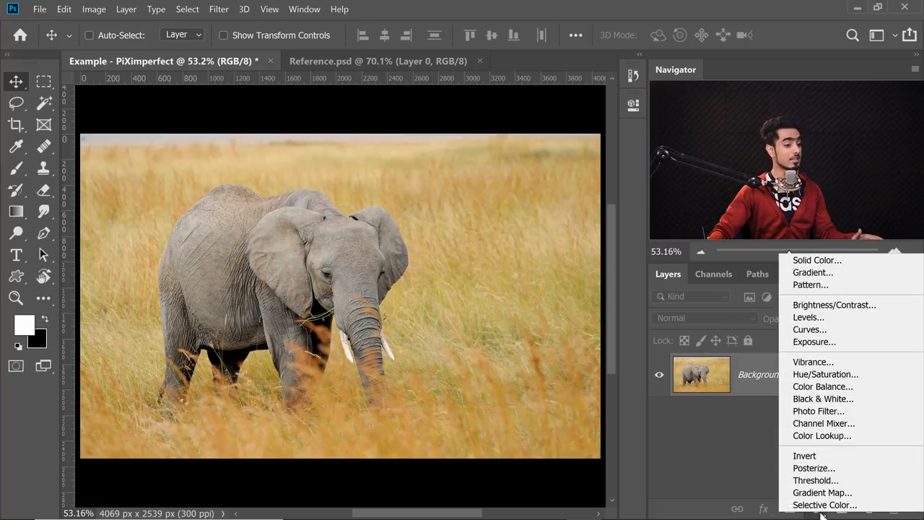
{"action": "left_click", "coordinate": [823, 436]}
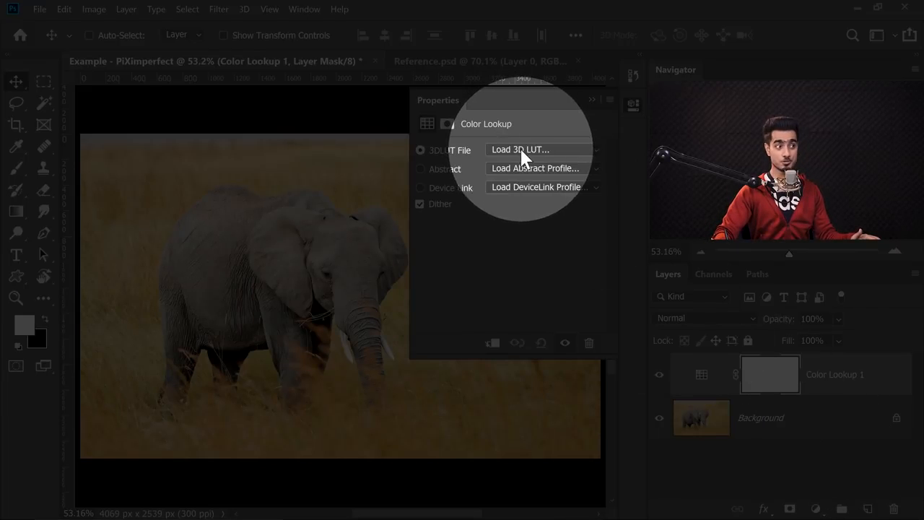
{"action": "left_click", "coordinate": [522, 150]}
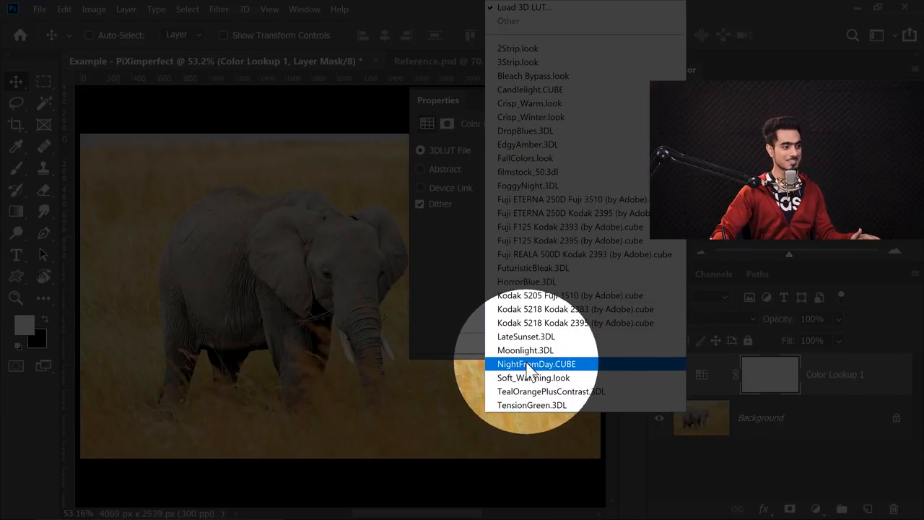
{"action": "left_click", "coordinate": [530, 364]}
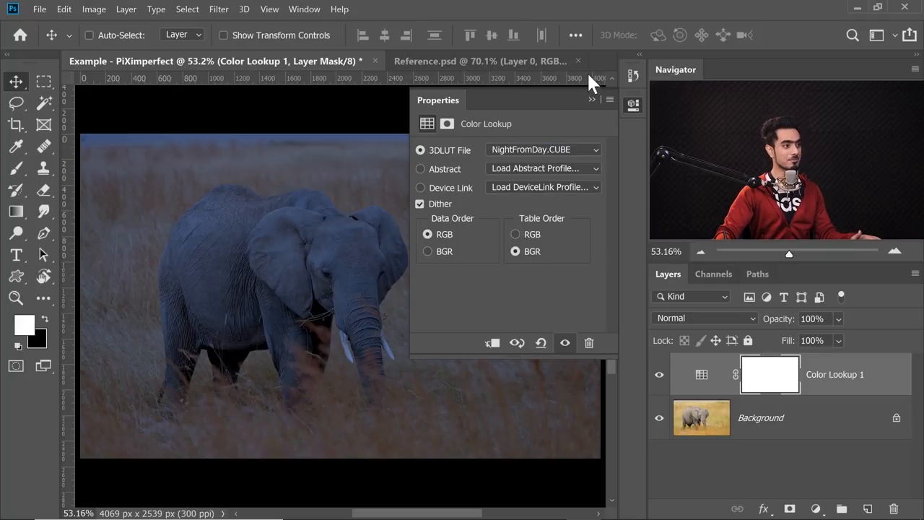
{"action": "left_click", "coordinate": [592, 99]}
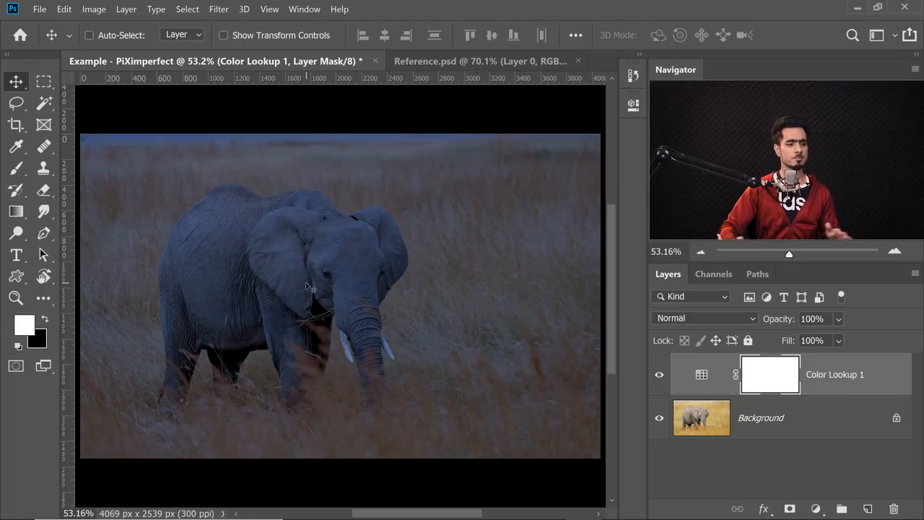
In the Color Lookup layer's Blend If settings, split the Underlying Layer highlights to 185 / 255 and apply
{"action": "double_click", "coordinate": [887, 383]}
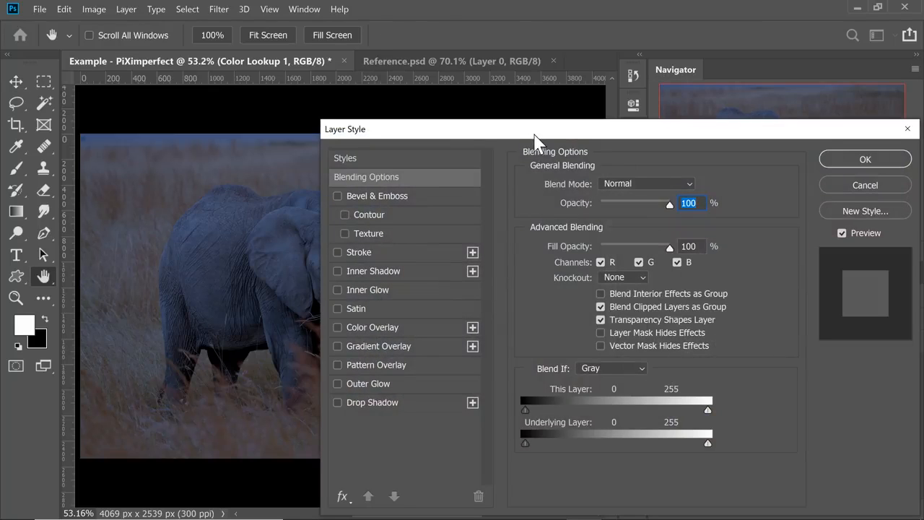
{"action": "left_click_drag", "start_coordinate": [536, 134], "coordinate": [595, 76]}
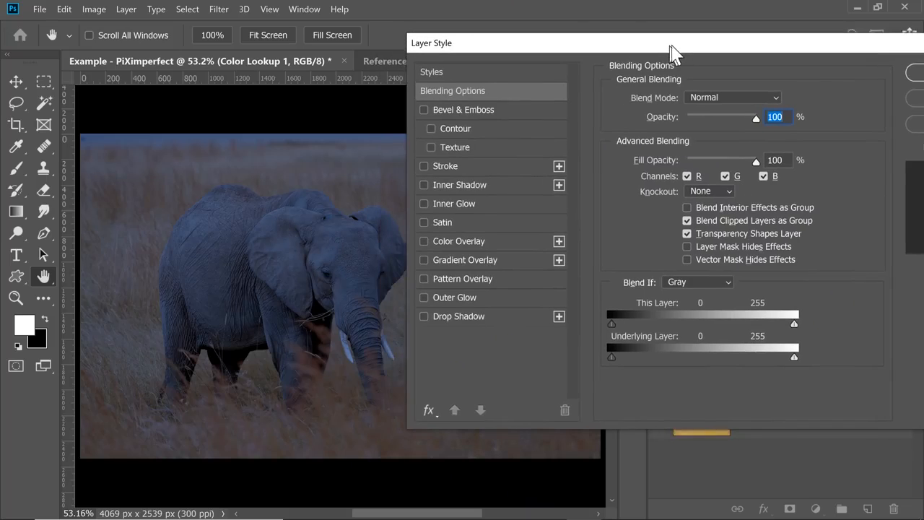
{"action": "left_click_drag", "start_coordinate": [671, 50], "coordinate": [687, 47]}
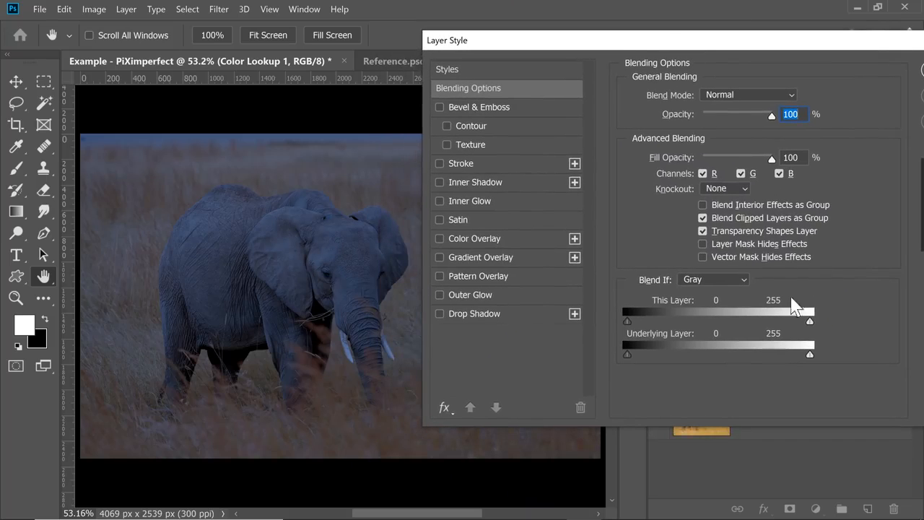
{"action": "left_click_drag", "start_coordinate": [777, 360], "coordinate": [815, 352]}
{"action": "mouse_move", "coordinate": [754, 354]}
{"action": "left_mouse_down"}
{"action": "mouse_move", "coordinate": [770, 355]}
{"action": "mouse_move", "coordinate": [758, 356]}
{"action": "left_mouse_up"}
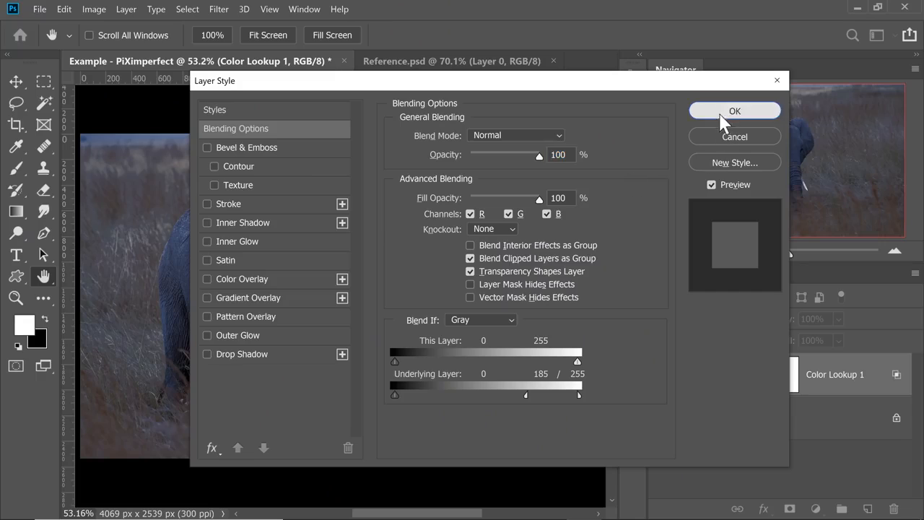
{"action": "left_click", "coordinate": [725, 115]}
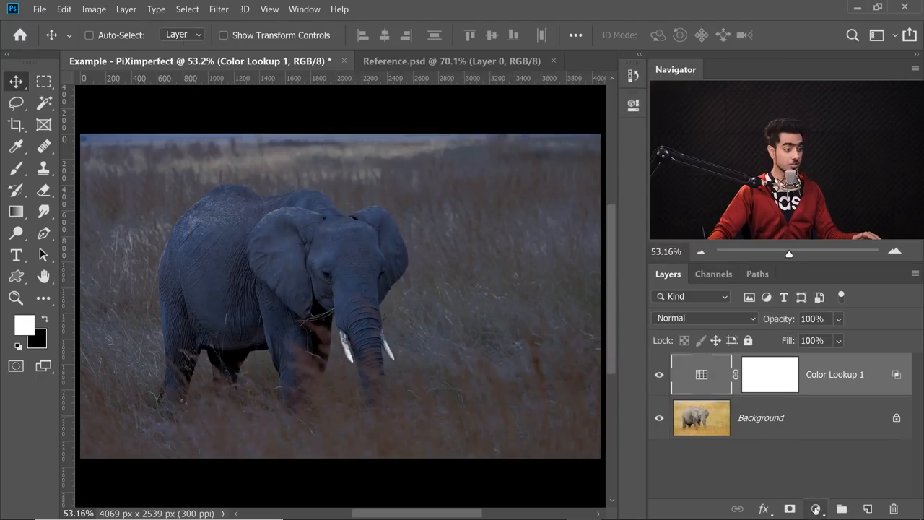
Add a second Color Lookup adjustment layer on top with the NightFromDay.CUBE 3D LUT
{"action": "left_click", "coordinate": [815, 508]}
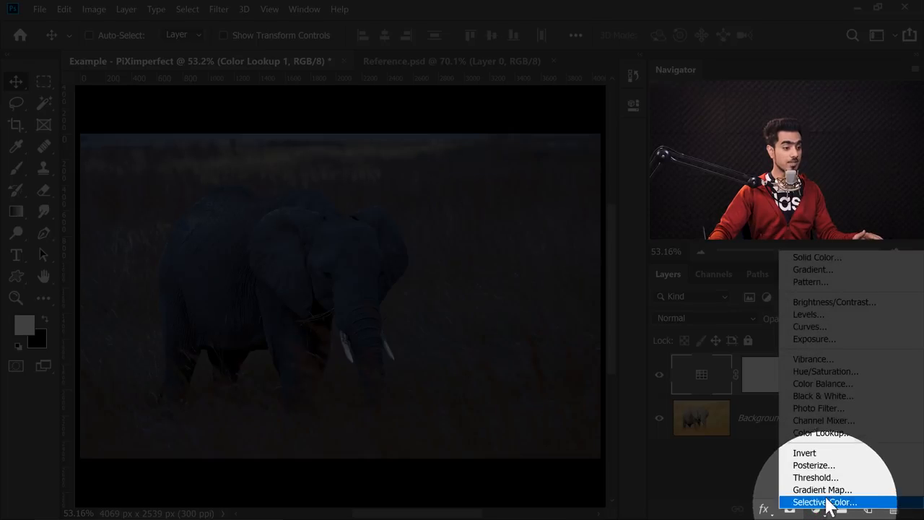
{"action": "left_click", "coordinate": [817, 433]}
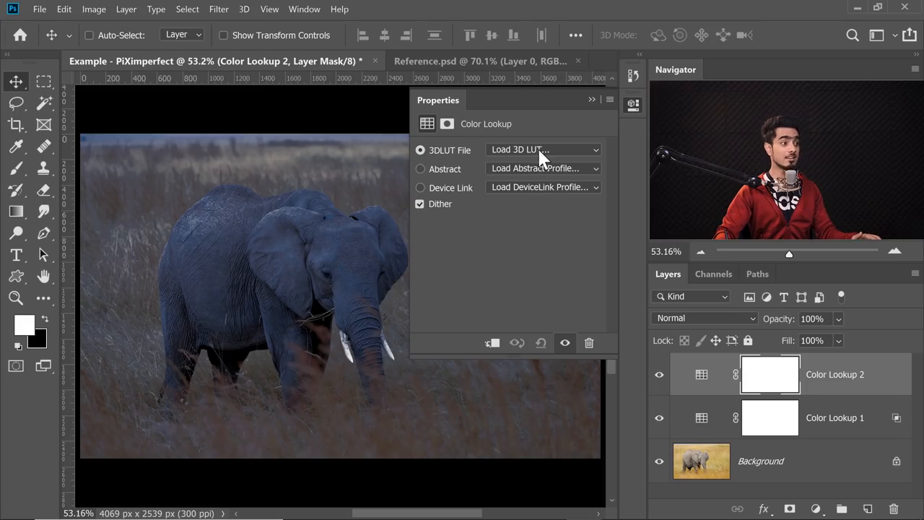
{"action": "left_click", "coordinate": [537, 148]}
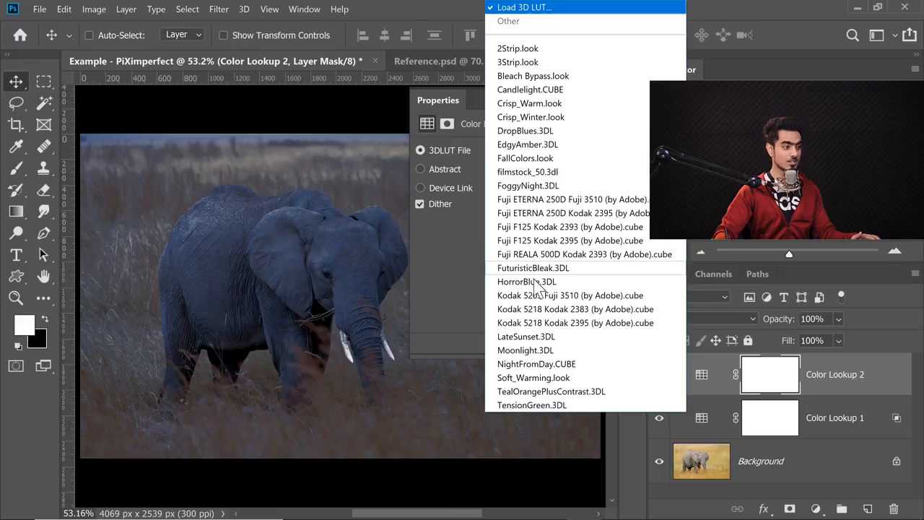
{"action": "left_click", "coordinate": [536, 364]}
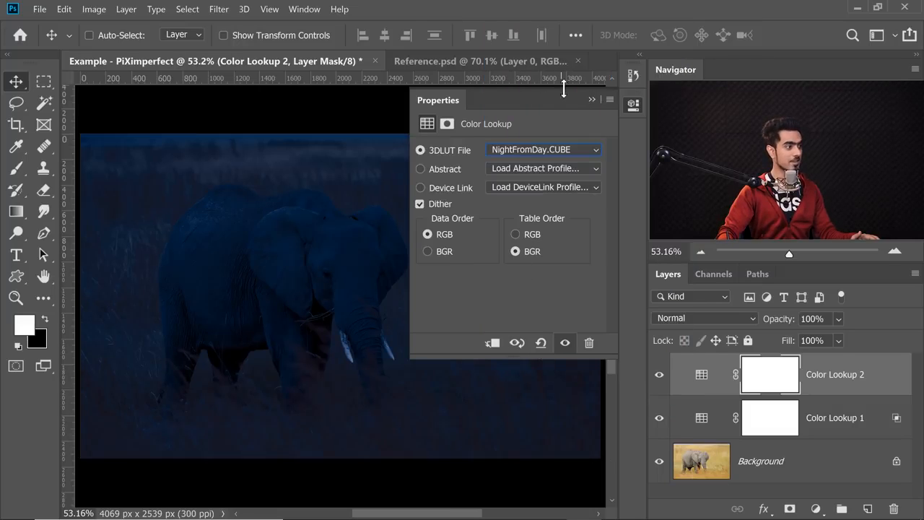
{"action": "left_click", "coordinate": [592, 99]}
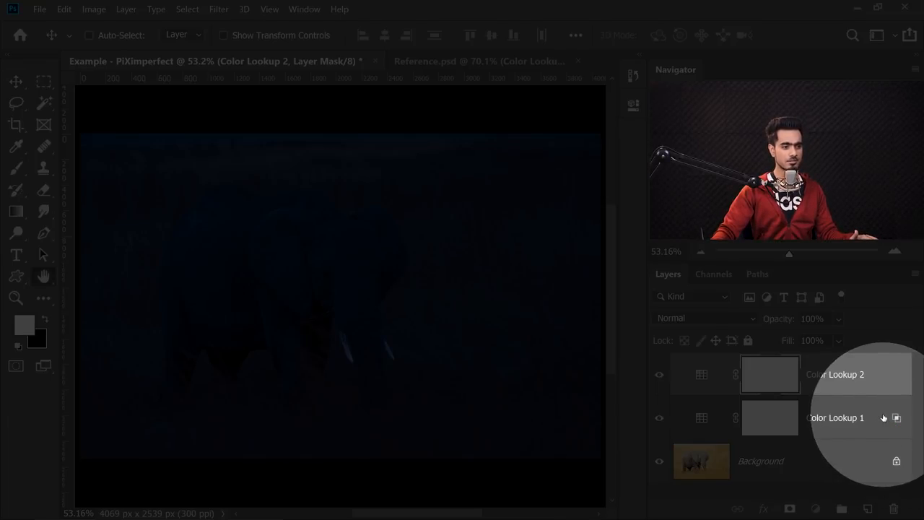
Change the first Color Lookup layer's Blend If Underlying Layer highlight split to 103 / 255 and apply
{"action": "double_click", "coordinate": [884, 418]}
{"action": "left_click_drag", "start_coordinate": [500, 100], "coordinate": [702, 105]}
{"action": "left_click_drag", "start_coordinate": [724, 395], "coordinate": [670, 404]}
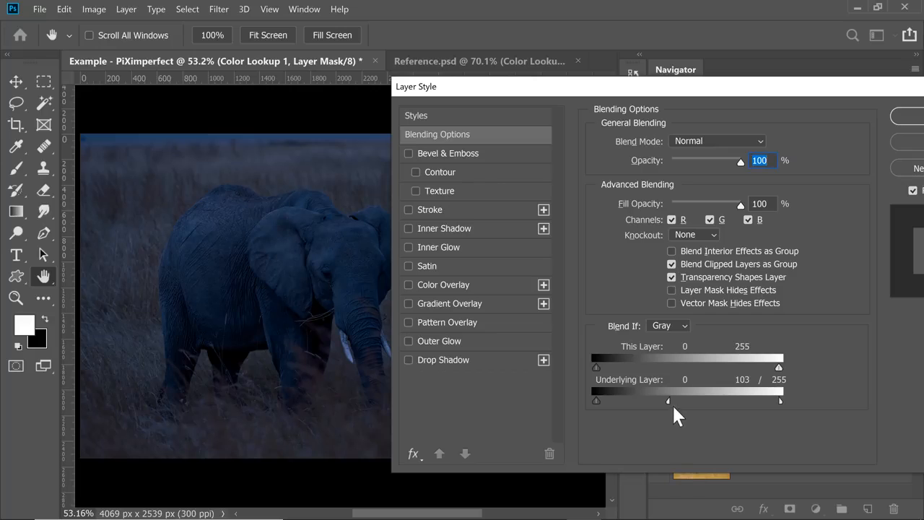
{"action": "left_click_drag", "start_coordinate": [866, 94], "coordinate": [776, 88]}
{"action": "left_click", "coordinate": [813, 99]}
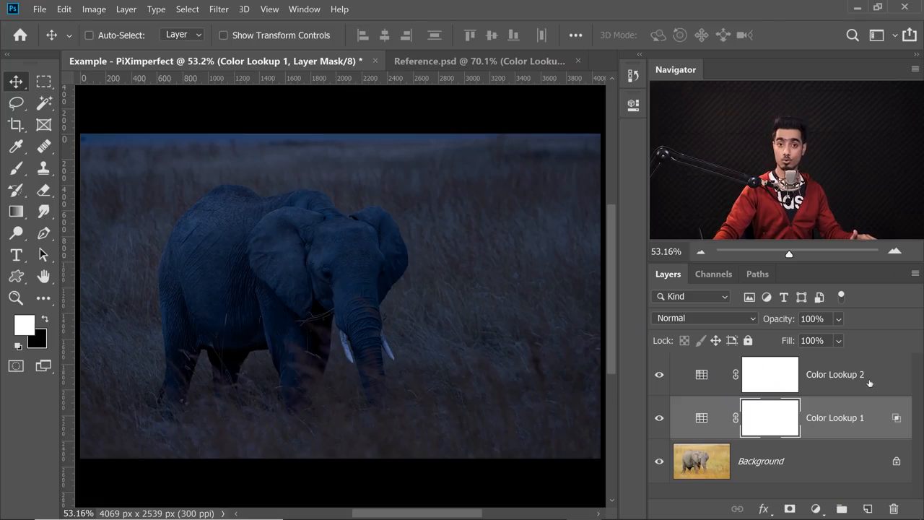
Add a third Color Lookup adjustment layer above the second one with the LateSunset.3DL 3D LUT
{"action": "left_click", "coordinate": [867, 381]}
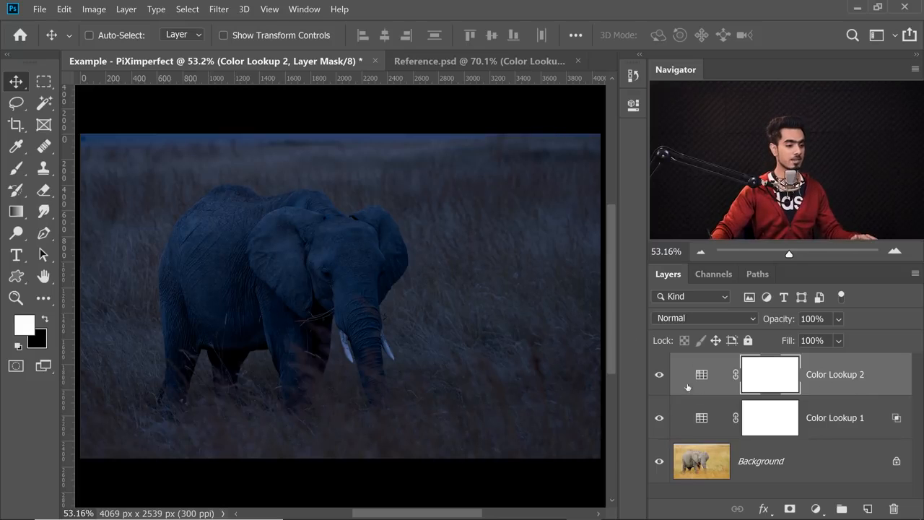
{"action": "left_click", "coordinate": [816, 508]}
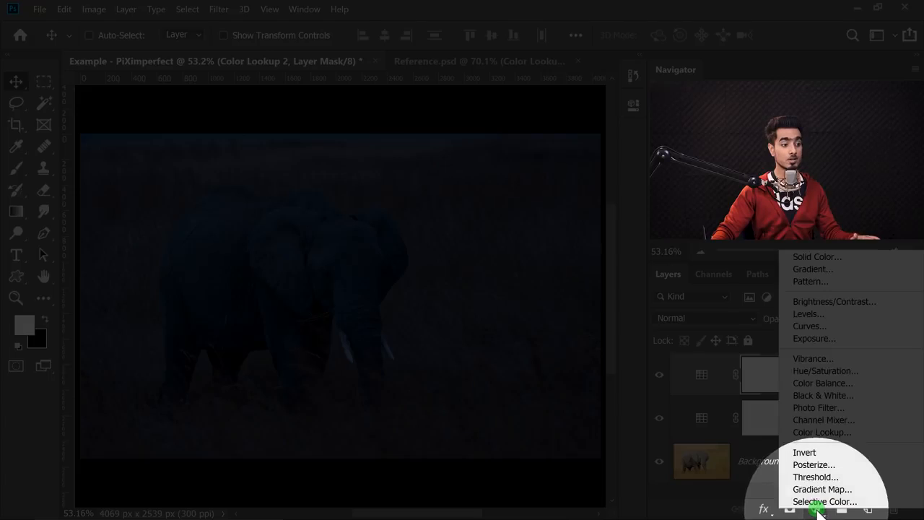
{"action": "left_click", "coordinate": [830, 432]}
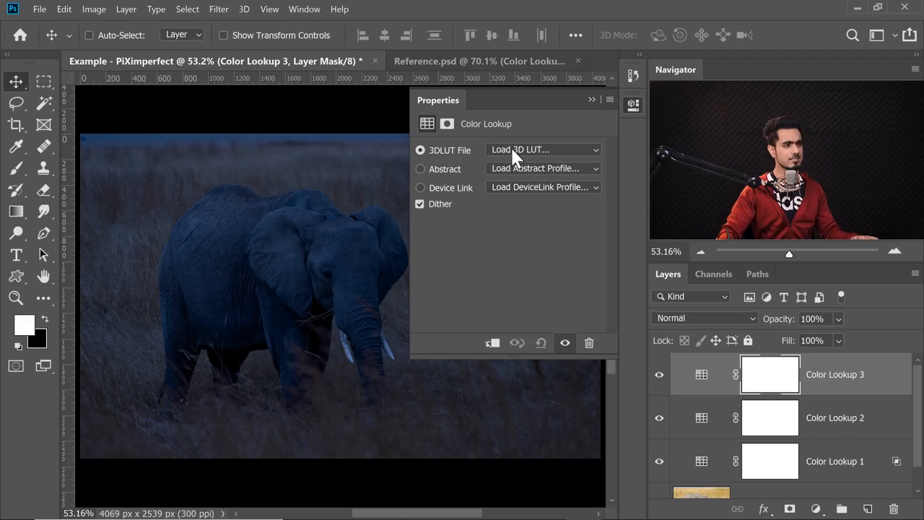
{"action": "left_click", "coordinate": [512, 149]}
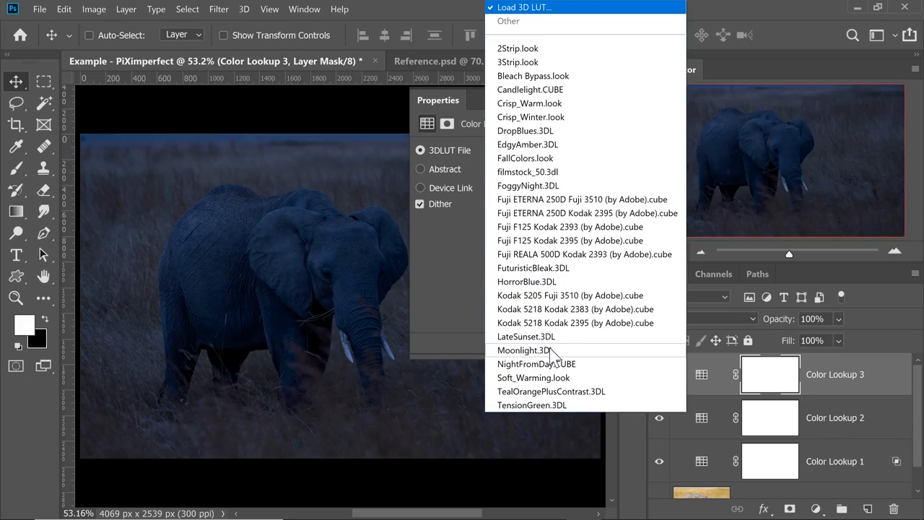
{"action": "left_click", "coordinate": [530, 336]}
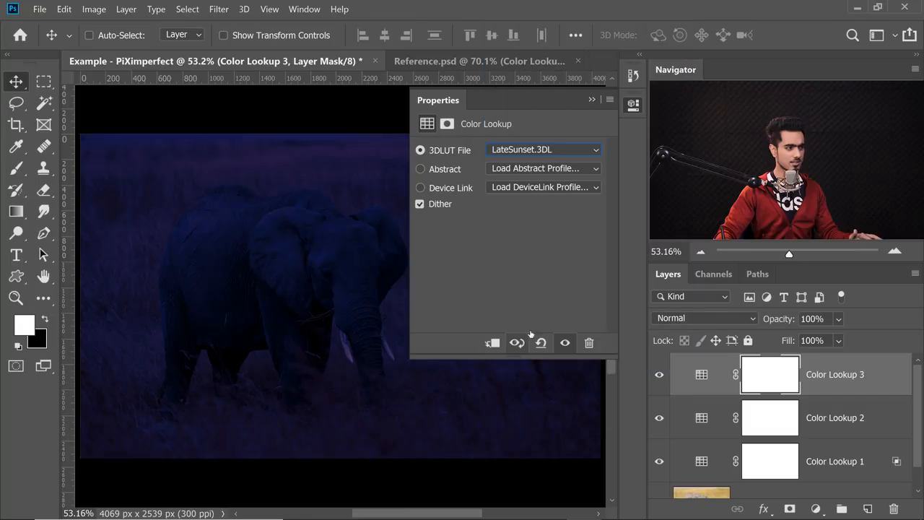
{"action": "left_click", "coordinate": [591, 99]}
Lower the LateSunset Color Lookup layer's opacity to 30% and compare the image with the layer hidden and shown
{"action": "left_click_drag", "start_coordinate": [779, 318], "coordinate": [731, 320]}
{"action": "left_click", "coordinate": [659, 375]}
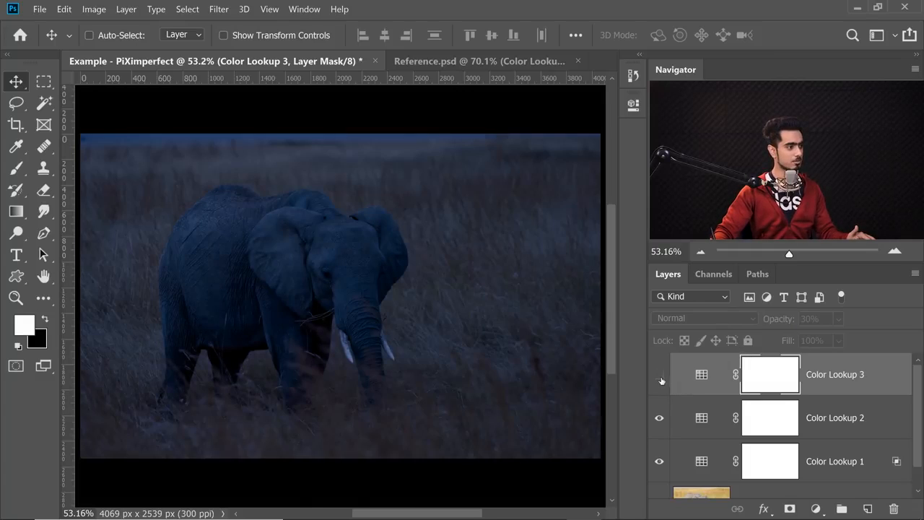
{"action": "left_click", "coordinate": [659, 375]}
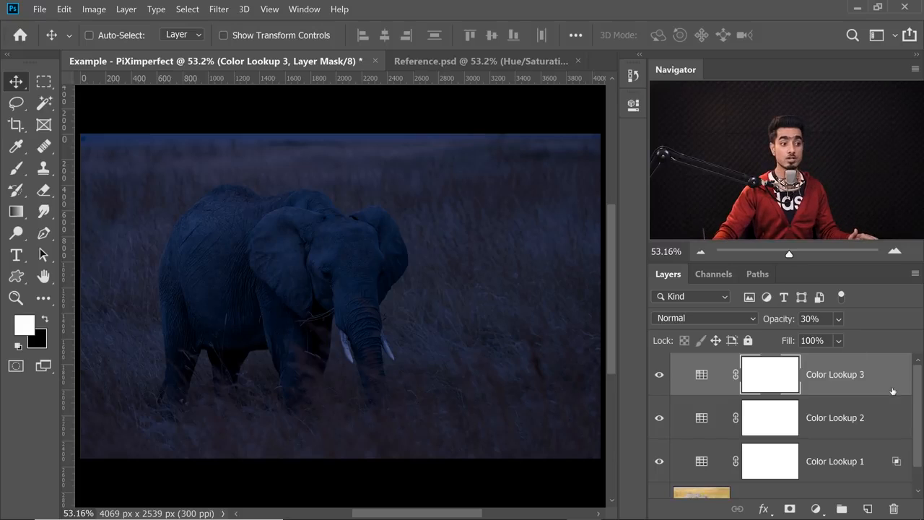
Add a Hue/Saturation adjustment layer directly above the Background layer, beneath the Color Lookup layers
{"action": "left_click_drag", "start_coordinate": [915, 412], "coordinate": [916, 448]}
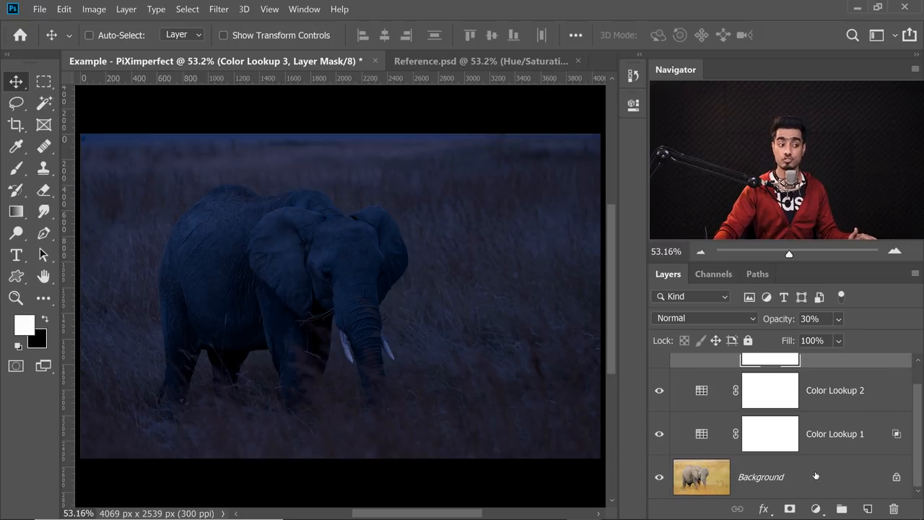
{"action": "left_click", "coordinate": [816, 475]}
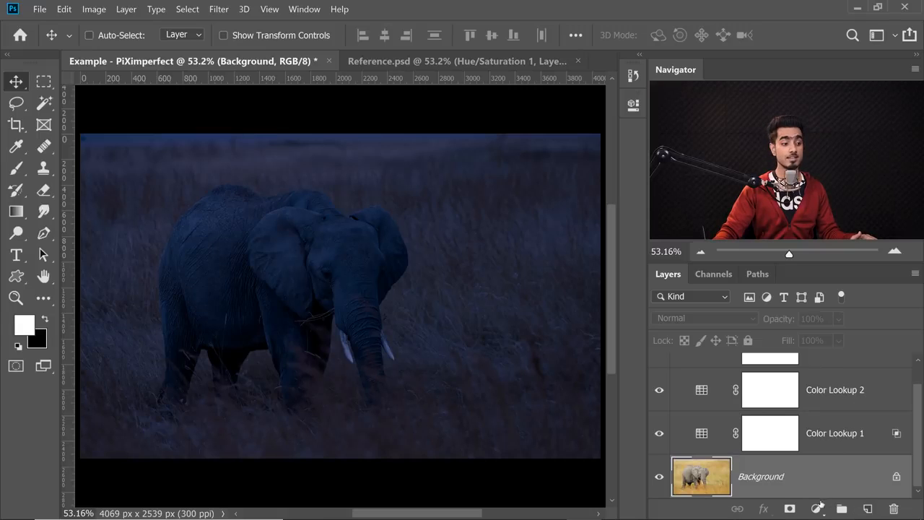
{"action": "left_click", "coordinate": [817, 509]}
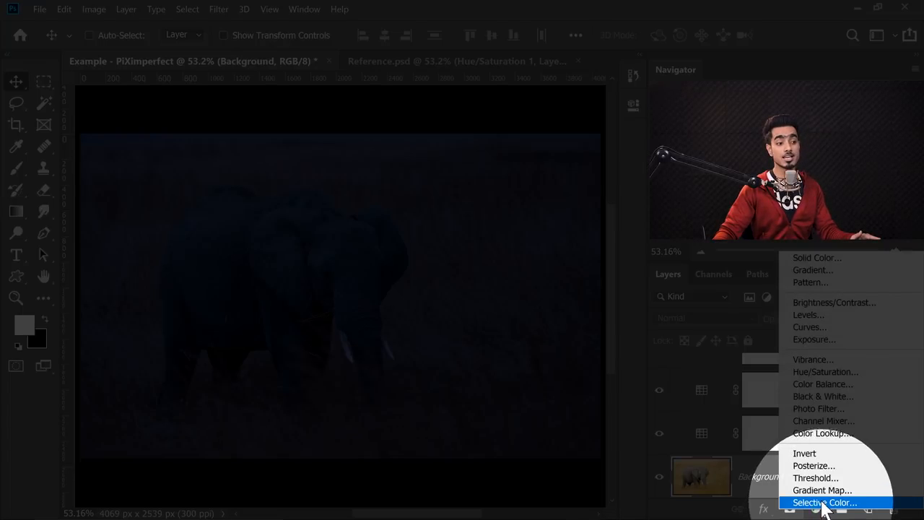
{"action": "left_click", "coordinate": [825, 371]}
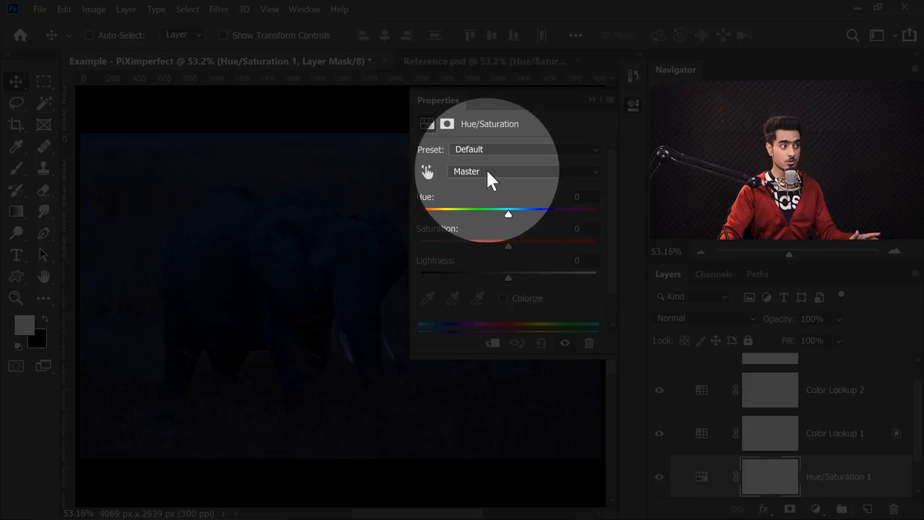
Choose the Yellows range in Hue/Saturation and widen its affected colors to 342° / 28° and 93° \ 132°
{"action": "left_click", "coordinate": [486, 171]}
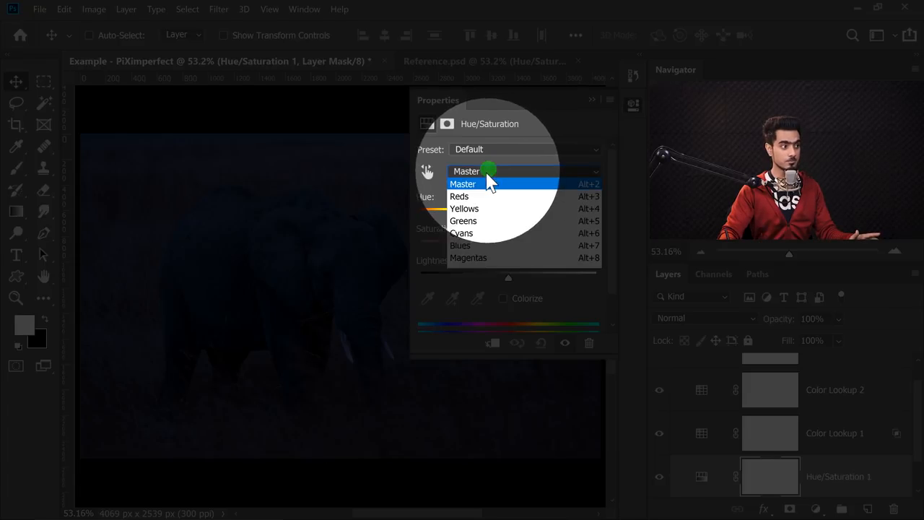
{"action": "left_click", "coordinate": [471, 209]}
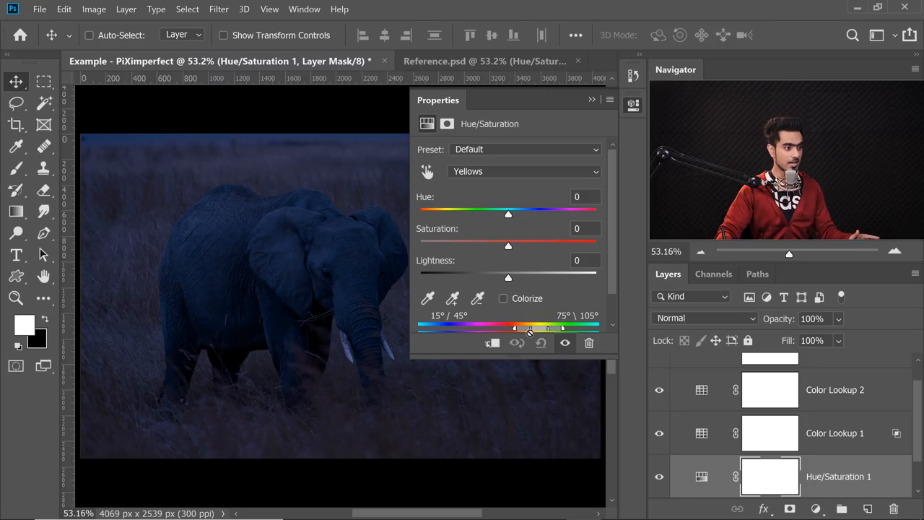
{"action": "left_click_drag", "start_coordinate": [518, 329], "coordinate": [497, 329]}
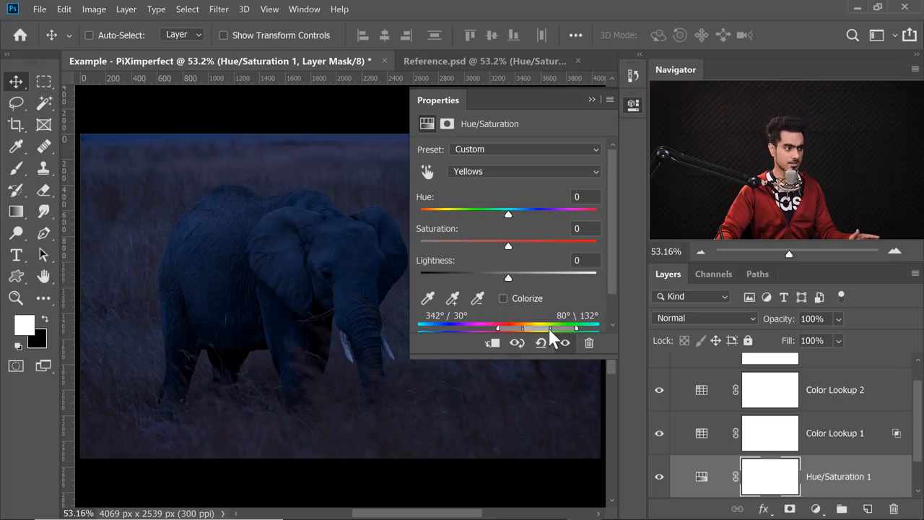
{"action": "left_click_drag", "start_coordinate": [526, 330], "coordinate": [516, 394]}
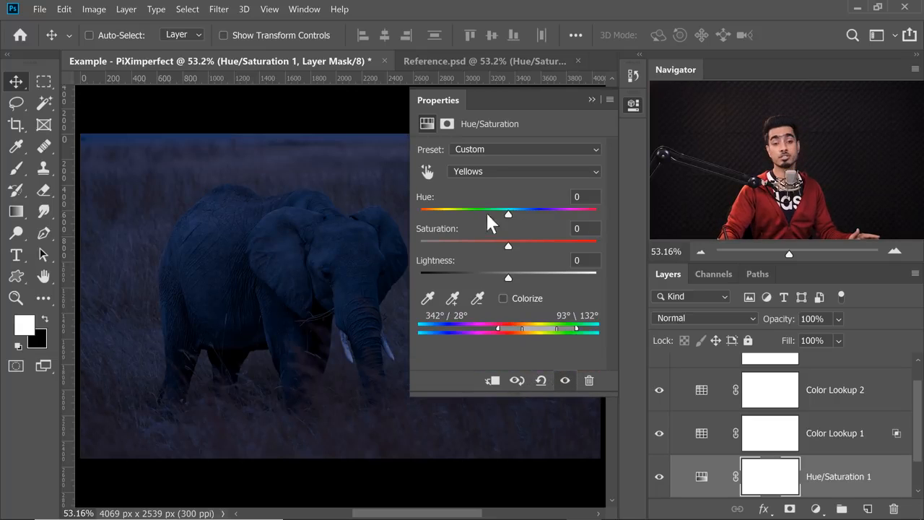
Shift the Yellows hue to -47 and zoom in on the grass beside the elephant to check the color
{"action": "left_click_drag", "start_coordinate": [507, 210], "coordinate": [483, 213]}
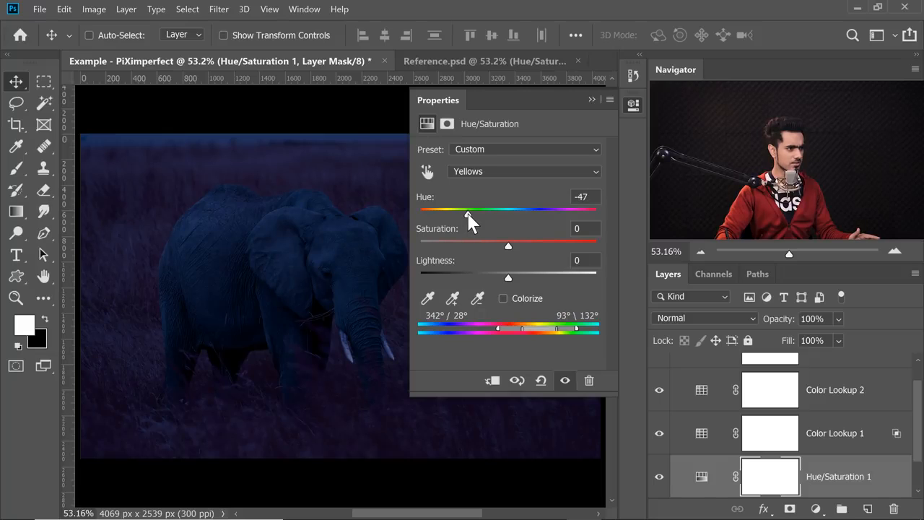
{"action": "left_click", "coordinate": [592, 101]}
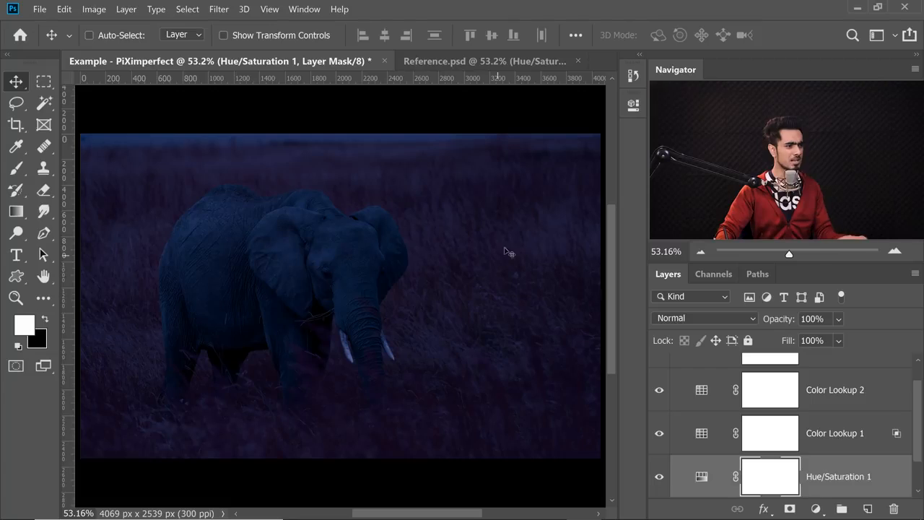
{"action": "left_click", "coordinate": [468, 244], "text": "ctrl"}
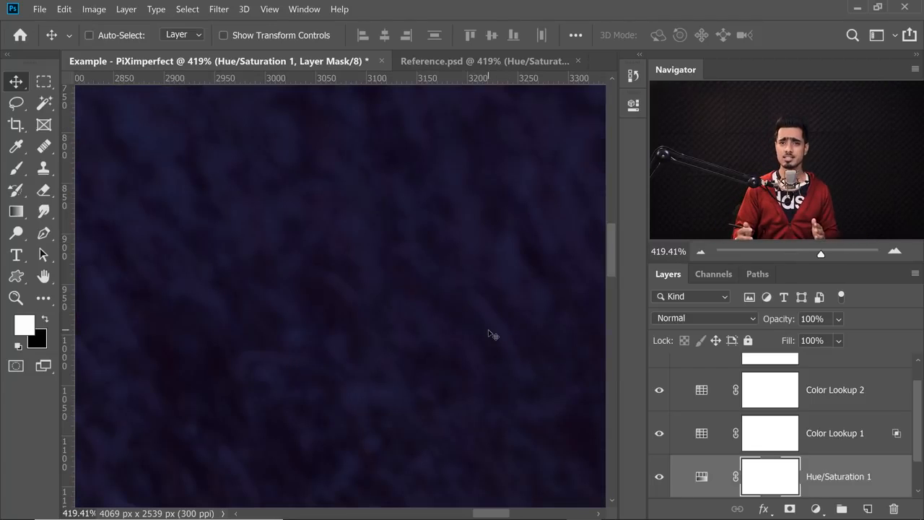
Lower the Yellows saturation to -58 in the Hue/Saturation adjustment layer above the Background
{"action": "key", "text": "ctrl+0"}
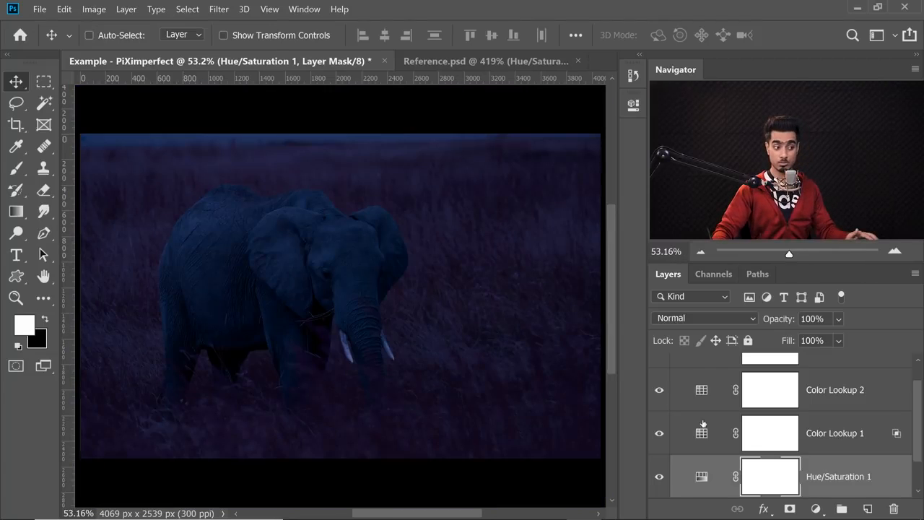
{"action": "double_click", "coordinate": [704, 478]}
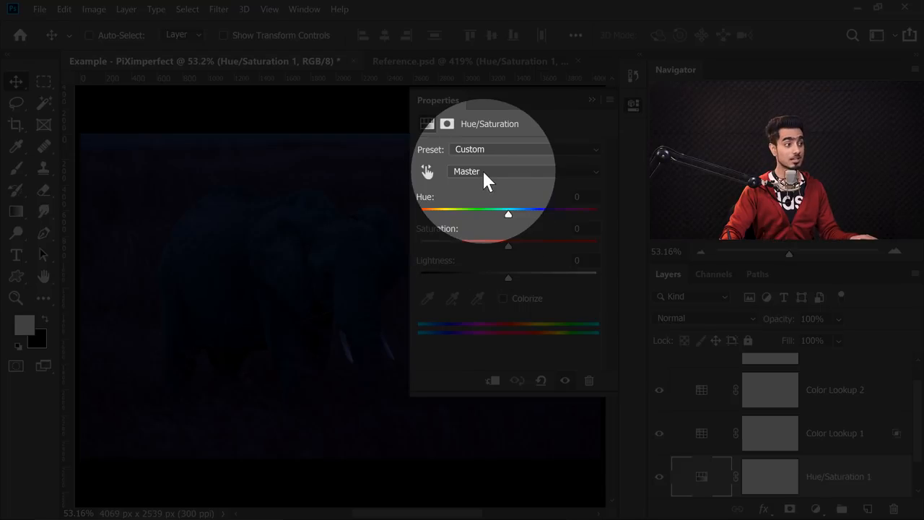
{"action": "left_click", "coordinate": [481, 171]}
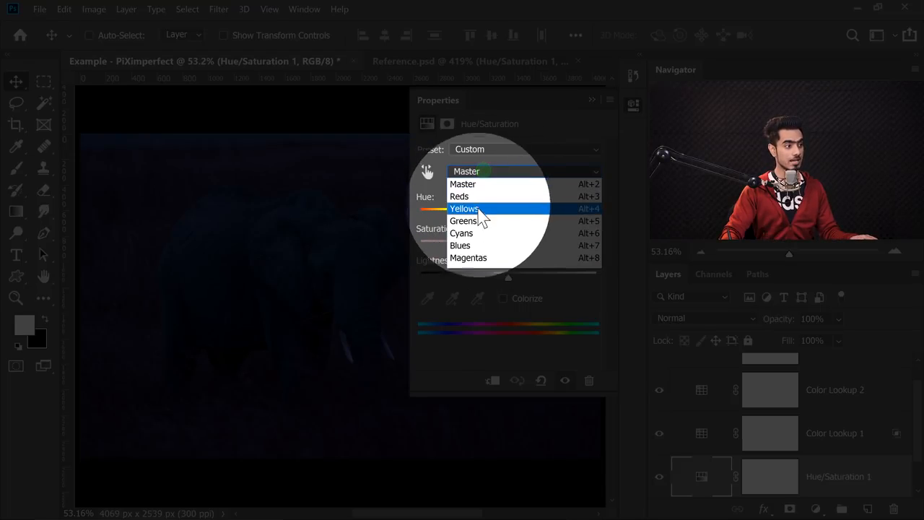
{"action": "left_click", "coordinate": [480, 209]}
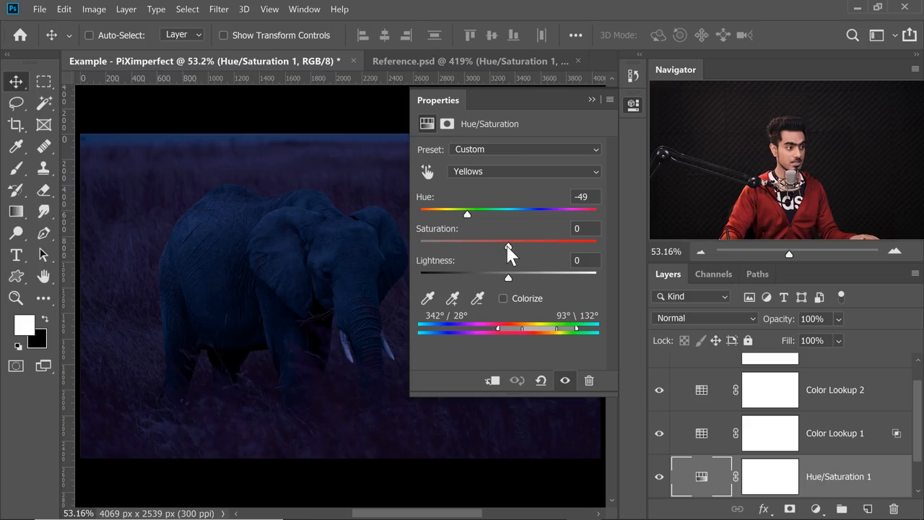
{"action": "left_click_drag", "start_coordinate": [501, 247], "coordinate": [468, 243]}
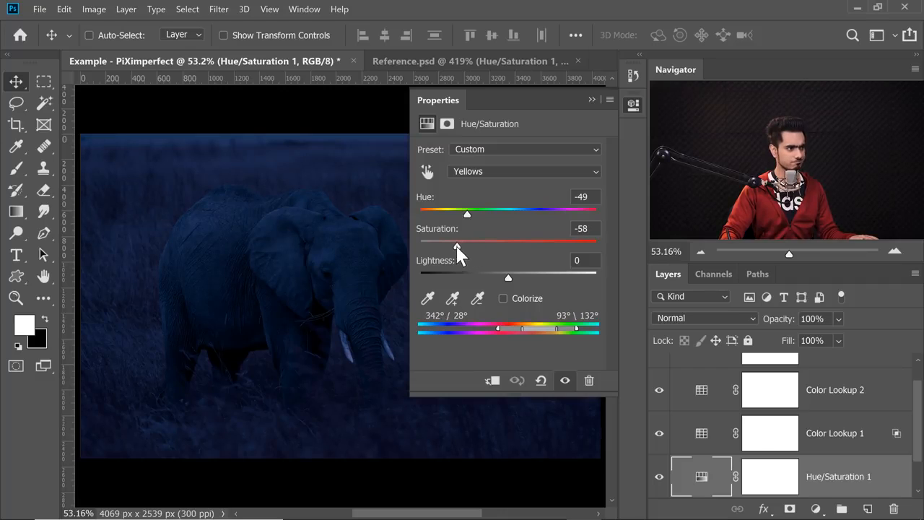
{"action": "left_click", "coordinate": [591, 100]}
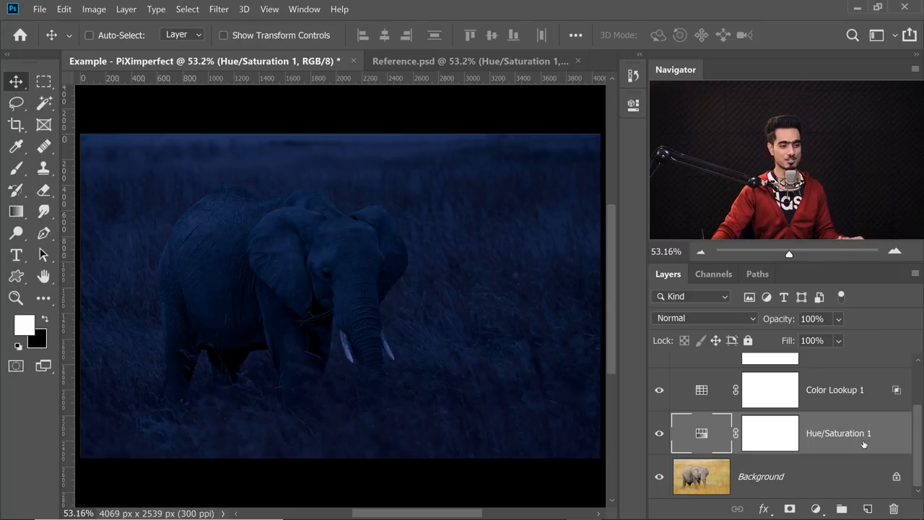
Group the Hue/Saturation and all Color Lookup adjustment layers and rename the group Base
{"action": "left_click_drag", "start_coordinate": [915, 446], "coordinate": [921, 382]}
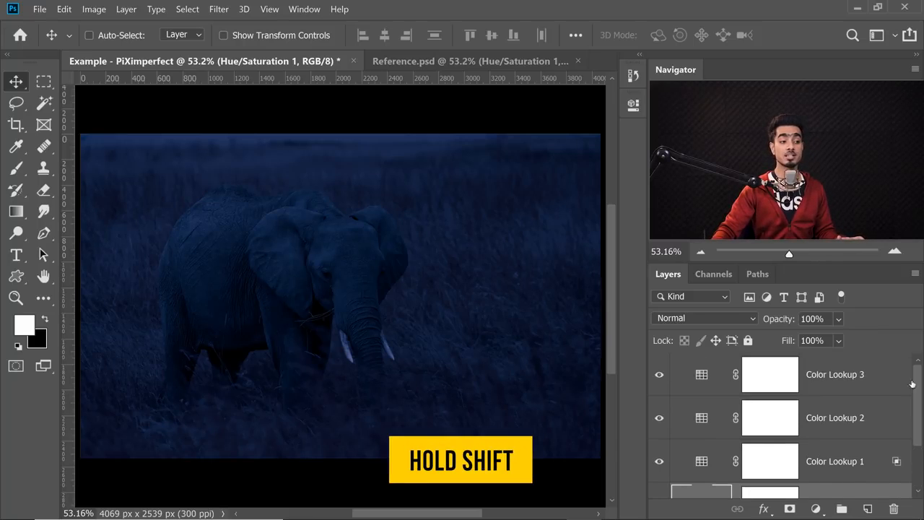
{"action": "left_click", "coordinate": [859, 389], "text": "shift"}
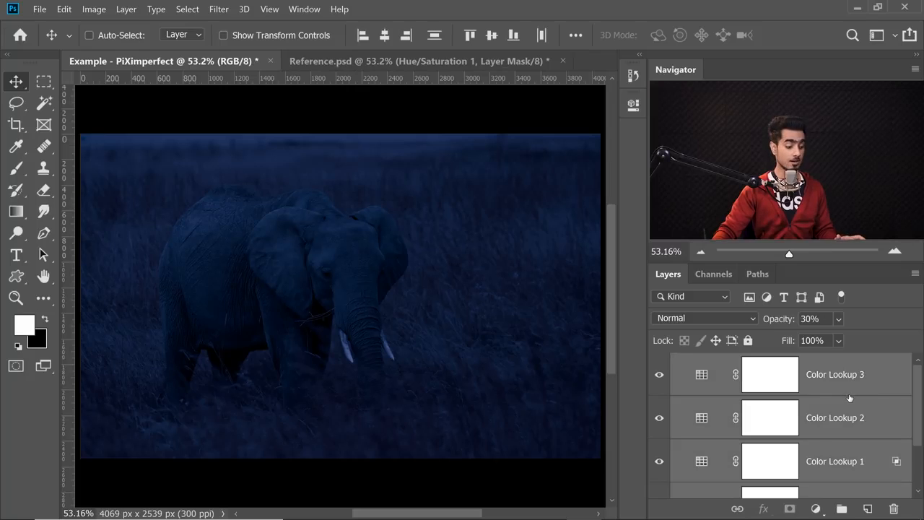
{"action": "key", "text": "ctrl"}
{"action": "key", "text": "ctrl+g"}
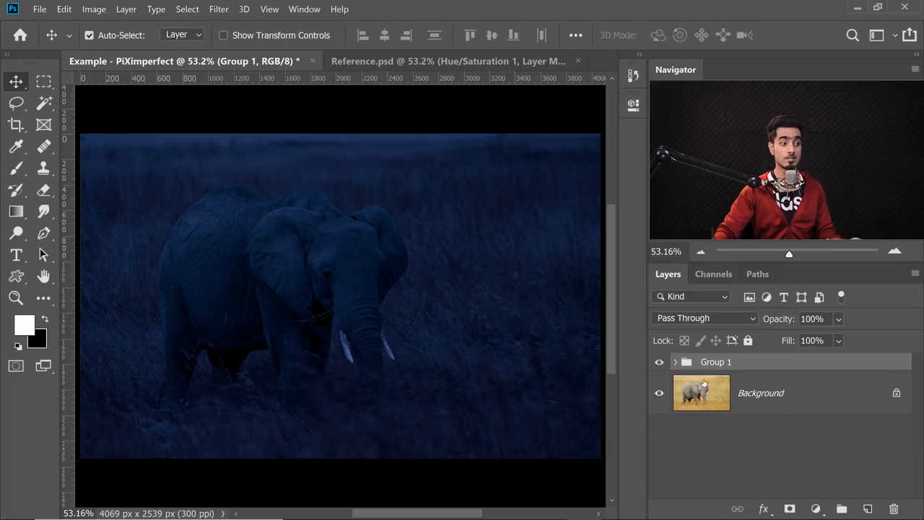
{"action": "double_click", "coordinate": [717, 363]}
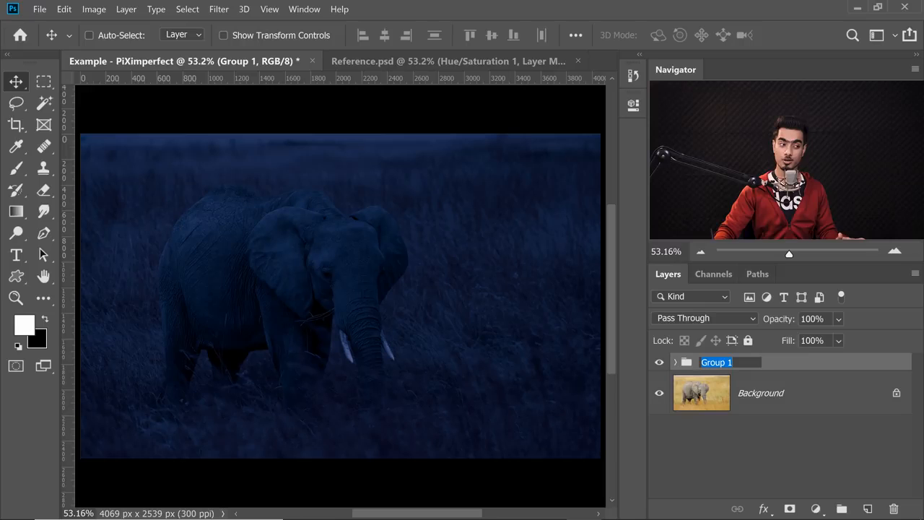
{"action": "type", "text": "Base"}
{"action": "key", "text": "Return"}
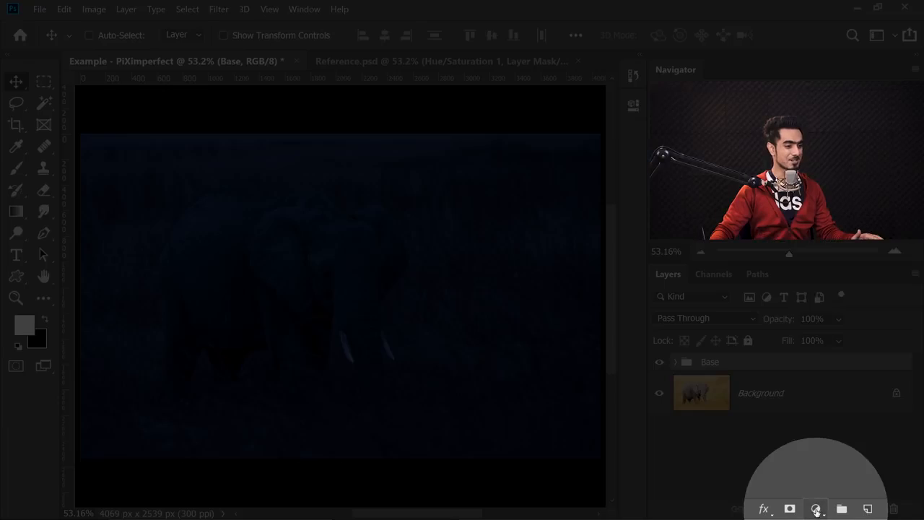
Add a Curves adjustment above the Base group, raise its midtones to brighten the image strongly, and invert its mask to black
{"action": "left_click", "coordinate": [816, 507]}
{"action": "left_click", "coordinate": [830, 329]}
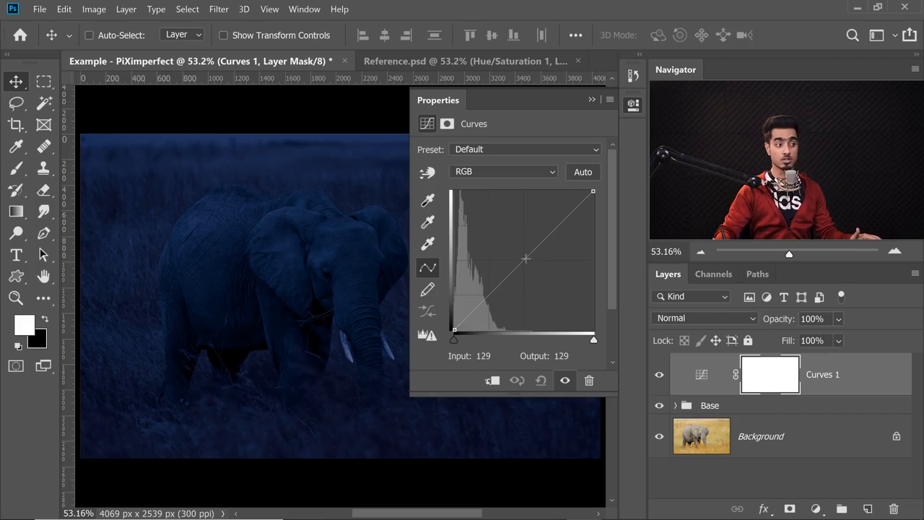
{"action": "left_click", "coordinate": [526, 258]}
{"action": "left_click_drag", "start_coordinate": [525, 259], "coordinate": [477, 227]}
{"action": "left_click", "coordinate": [592, 97]}
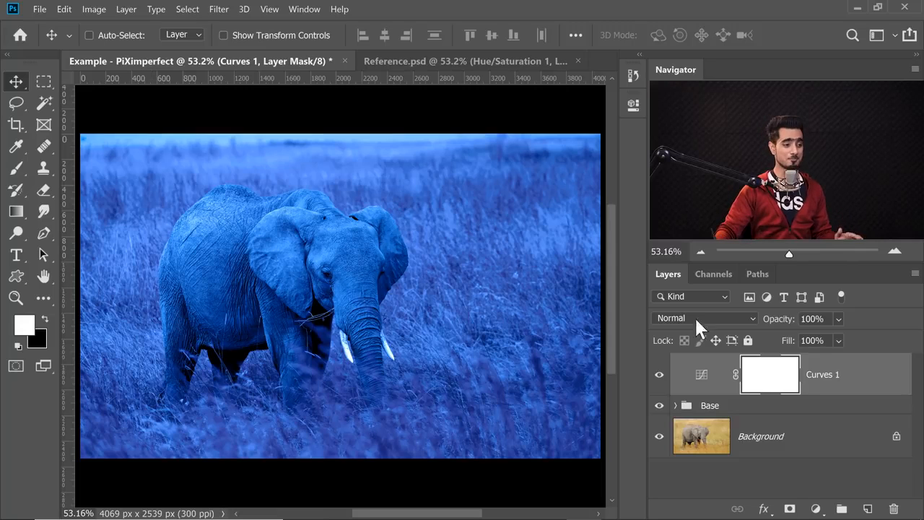
{"action": "key", "text": "ctrl"}
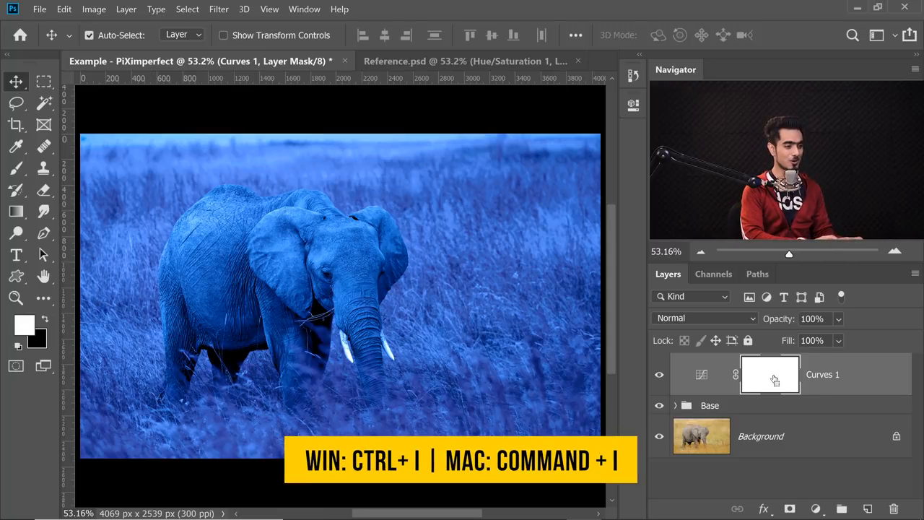
{"action": "key", "text": "ctrl+i"}
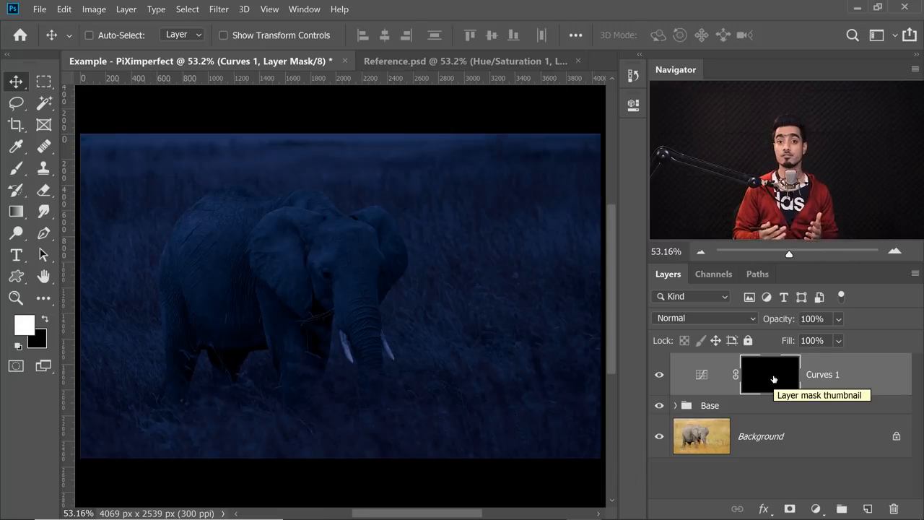
Choose the Brush tool with a soft round tip and set its opacity to 100%
{"action": "left_click", "coordinate": [15, 168]}
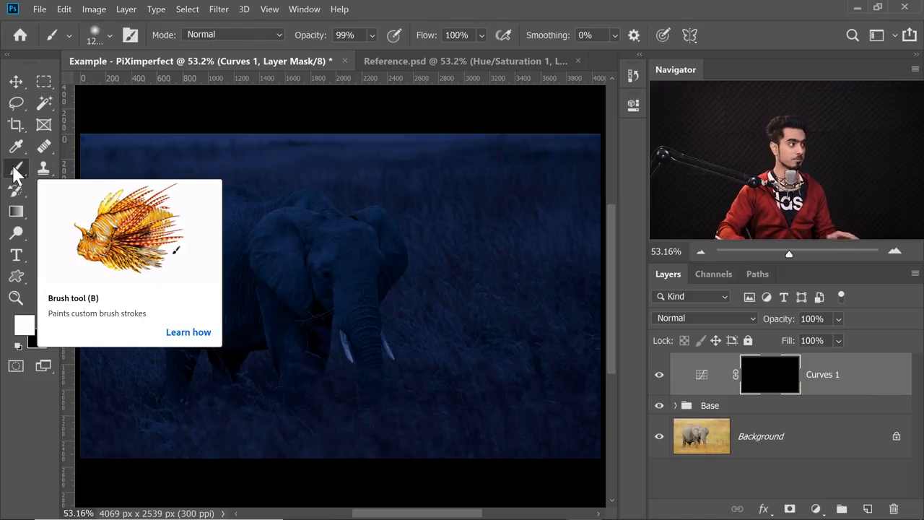
{"action": "key", "text": "0"}
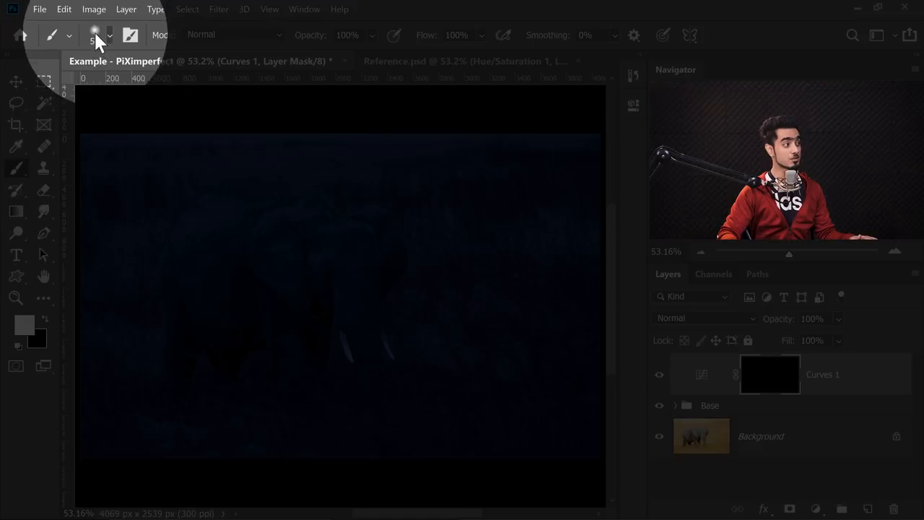
{"action": "left_click", "coordinate": [94, 32]}
{"action": "left_click", "coordinate": [86, 162]}
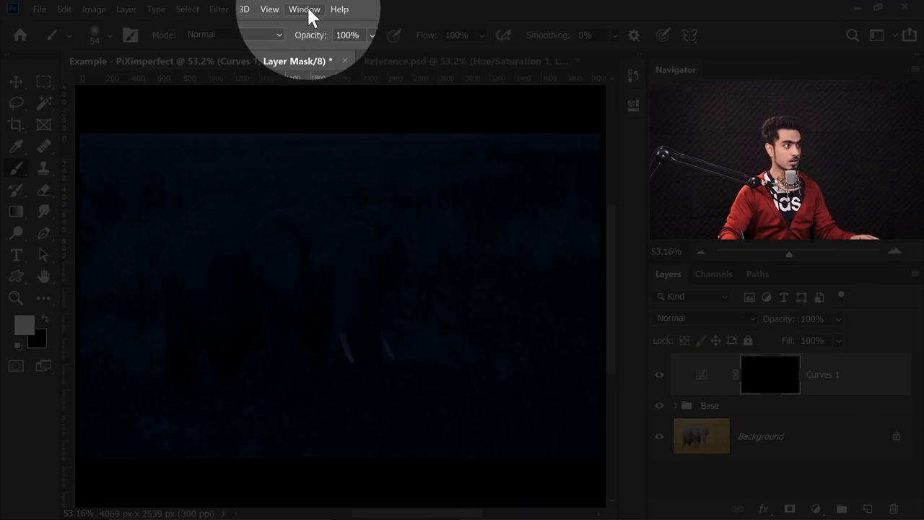
Enable Transfer for the brush and set both the Opacity Jitter and Flow Jitter controls to Pen Pressure
{"action": "left_click", "coordinate": [306, 10]}
{"action": "left_click", "coordinate": [363, 128]}
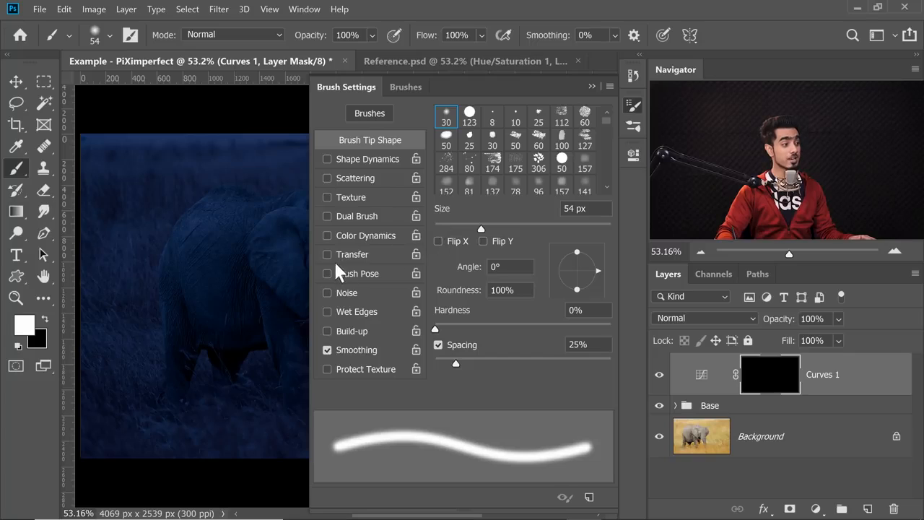
{"action": "left_click", "coordinate": [360, 257]}
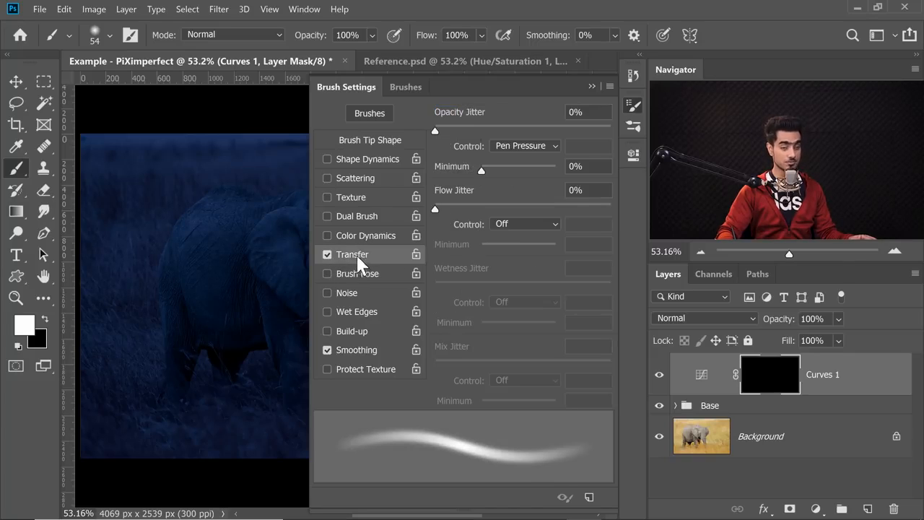
{"action": "left_click", "coordinate": [522, 145]}
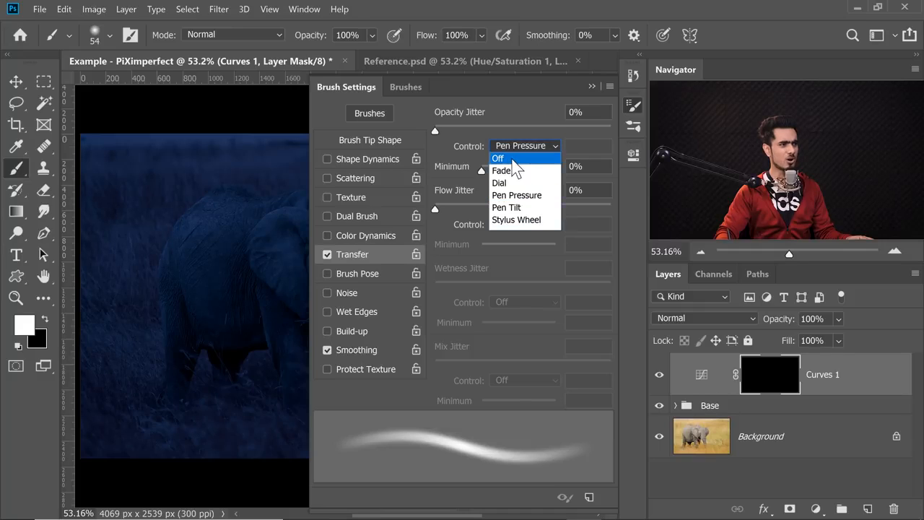
{"action": "left_click", "coordinate": [507, 157]}
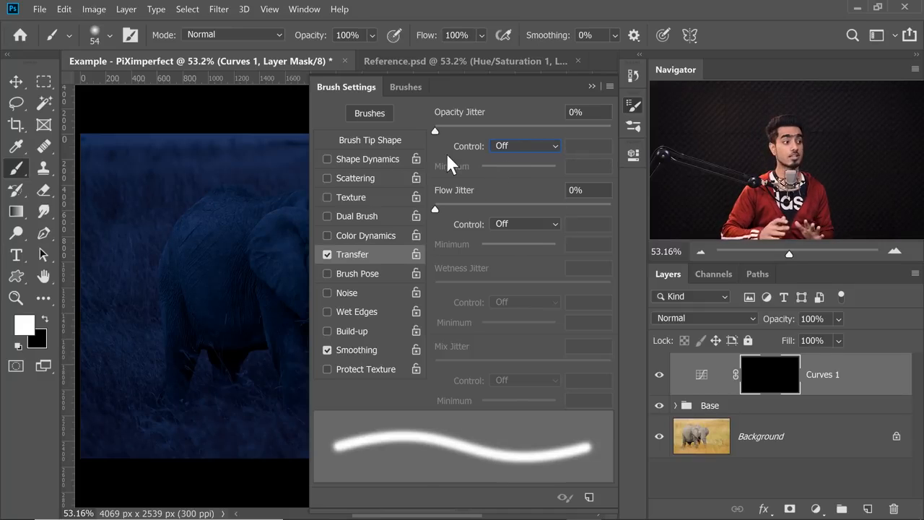
{"action": "left_click", "coordinate": [512, 225]}
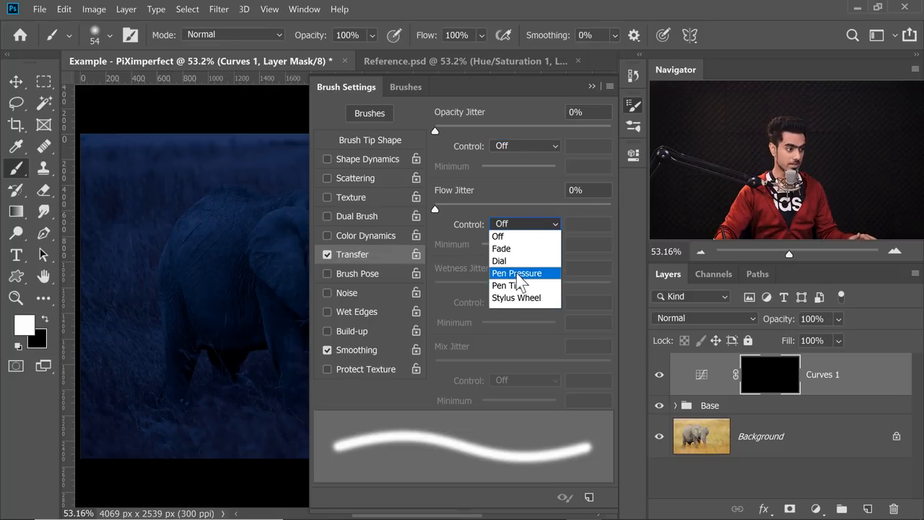
{"action": "left_click", "coordinate": [517, 274]}
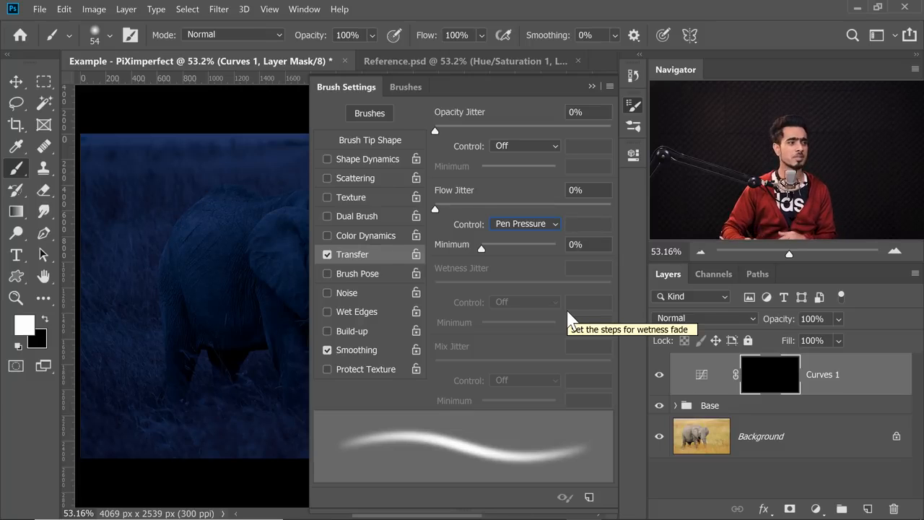
{"action": "left_click", "coordinate": [518, 148]}
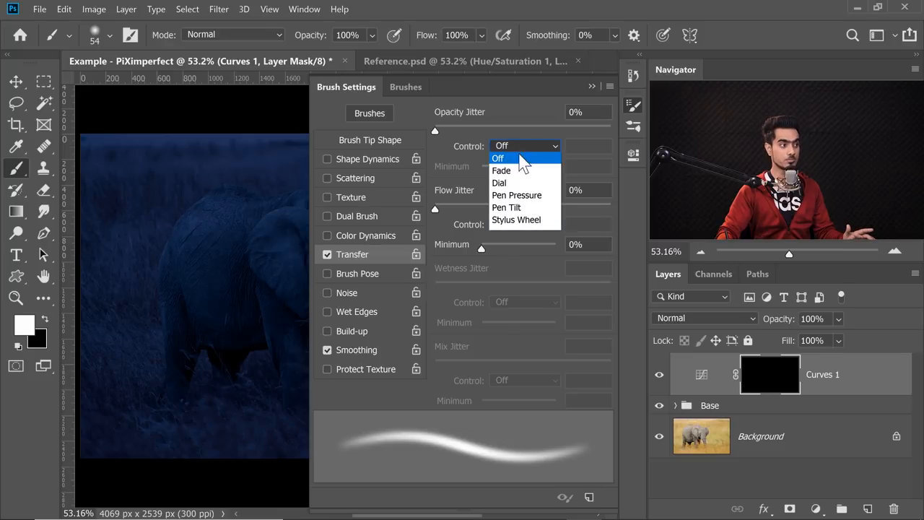
{"action": "left_click", "coordinate": [523, 196]}
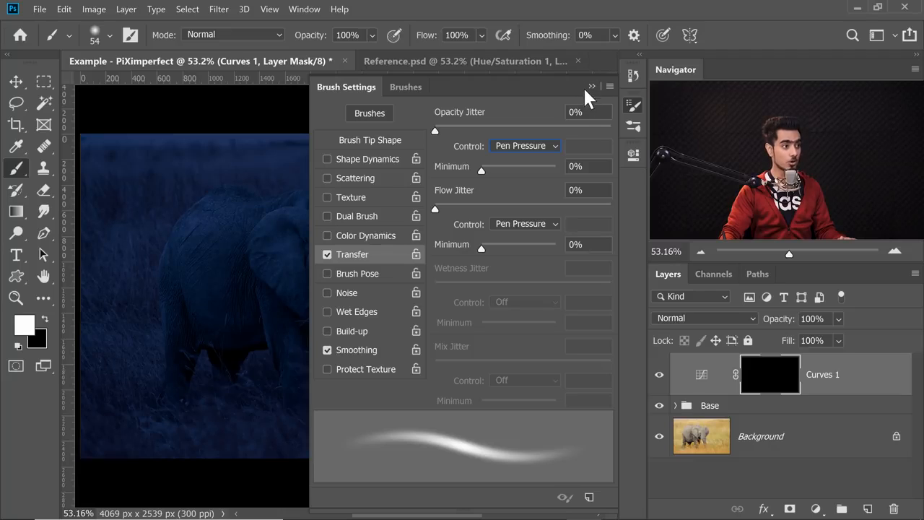
{"action": "left_click", "coordinate": [372, 141]}
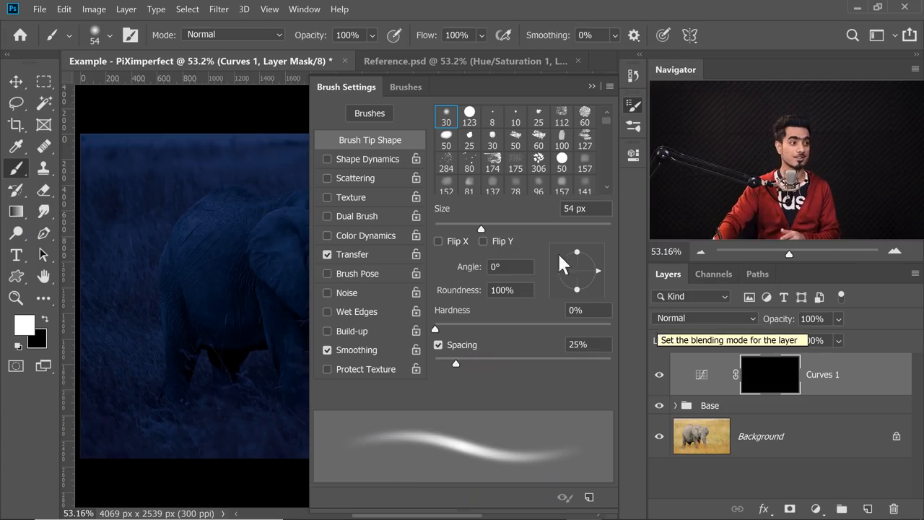
{"action": "left_click", "coordinate": [591, 86]}
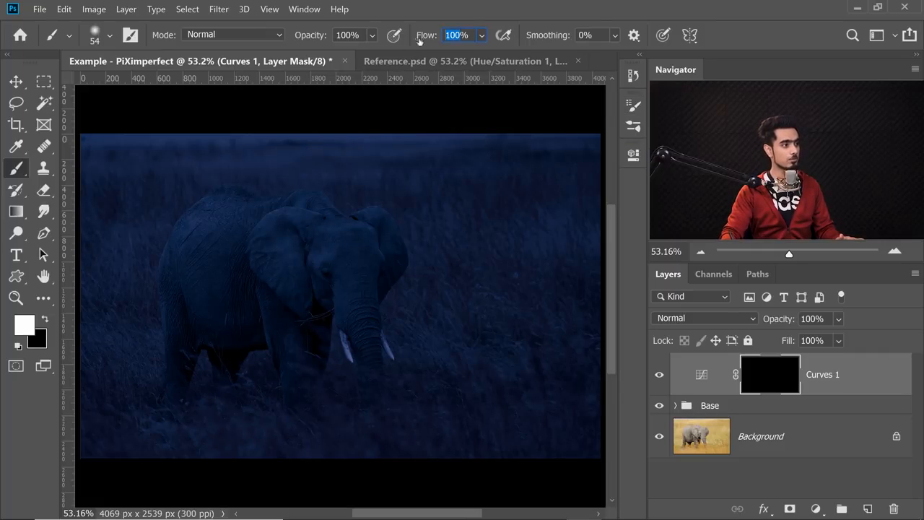
Set the brush flow to 5% and check the elephant's head up close and in the full view
{"action": "type", "text": "5"}
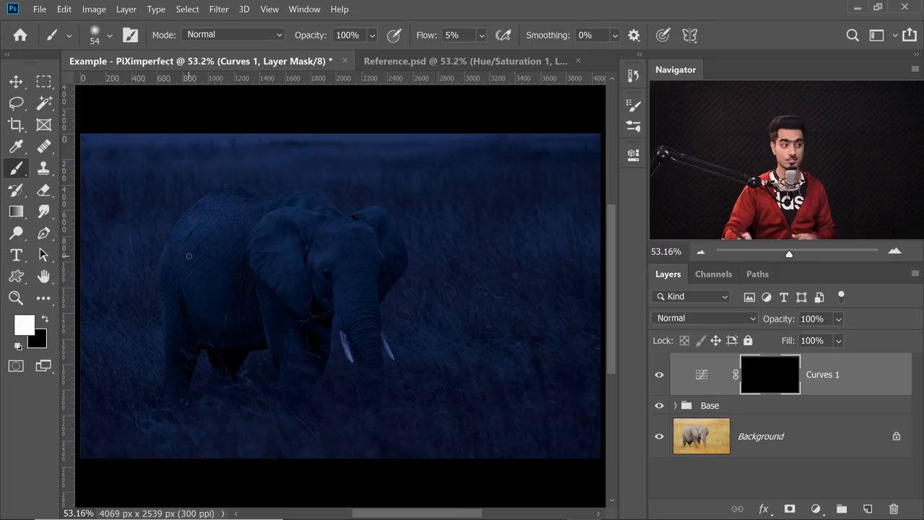
{"action": "scroll", "coordinate": [355, 229], "scroll_direction": "up", "scroll_amount": 10}
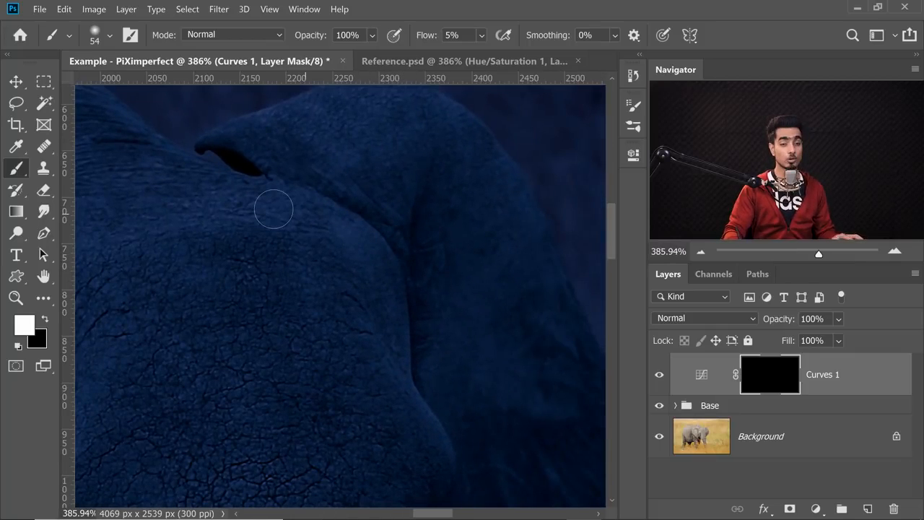
{"action": "scroll", "coordinate": [398, 189], "scroll_direction": "down", "scroll_amount": 10}
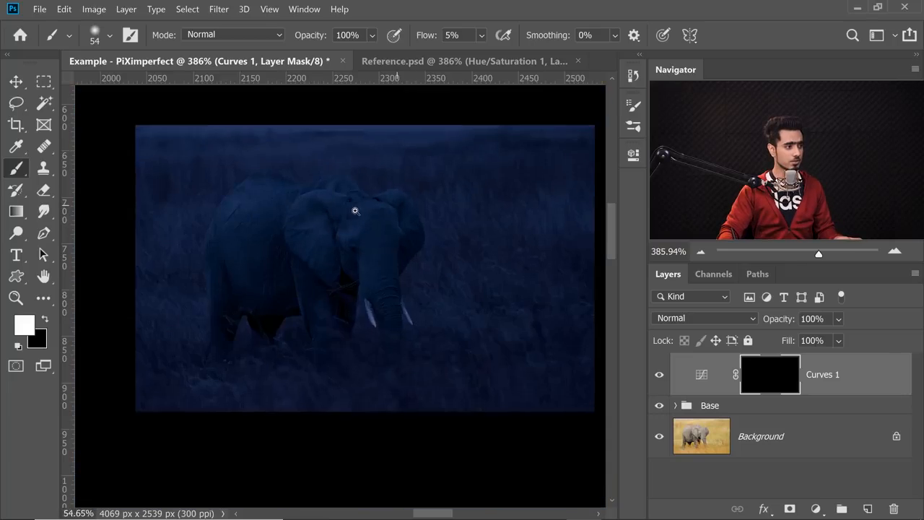
{"action": "scroll", "coordinate": [401, 208], "scroll_direction": "up", "scroll_amount": 3}
{"action": "key", "text": "ctrl+r"}
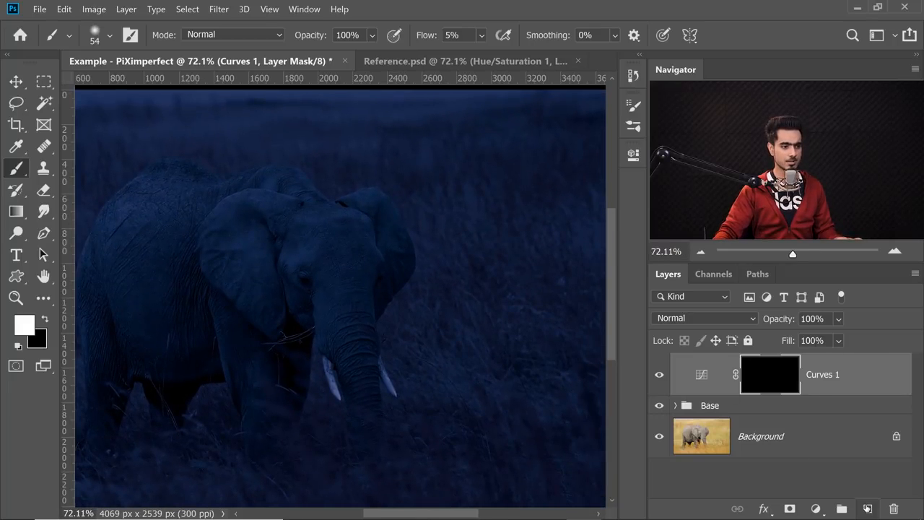
Add an empty layer above Curves 1 and paint a white arrow pointing down at the elephant's head with the brush flow at 100%
{"action": "left_click", "coordinate": [867, 508]}
{"action": "scroll", "coordinate": [365, 160], "scroll_direction": "down", "scroll_amount": 1}
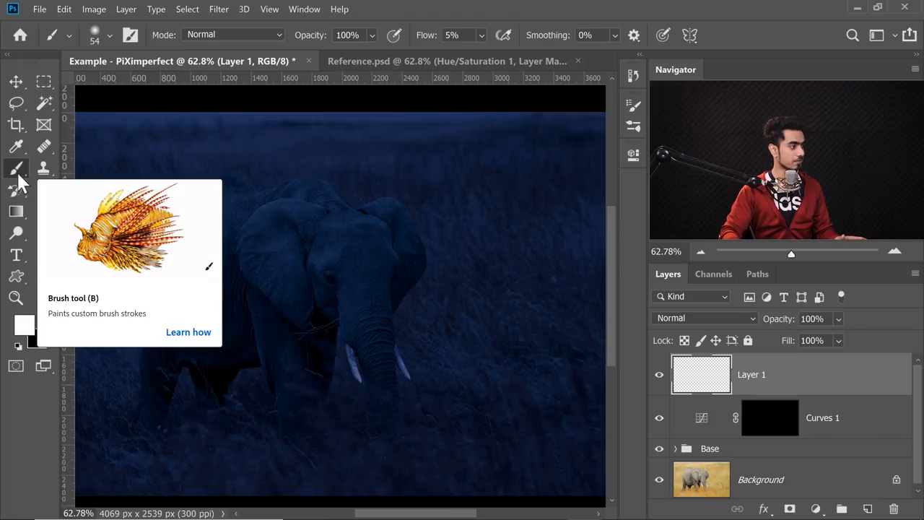
{"action": "left_click_drag", "start_coordinate": [432, 38], "coordinate": [473, 37]}
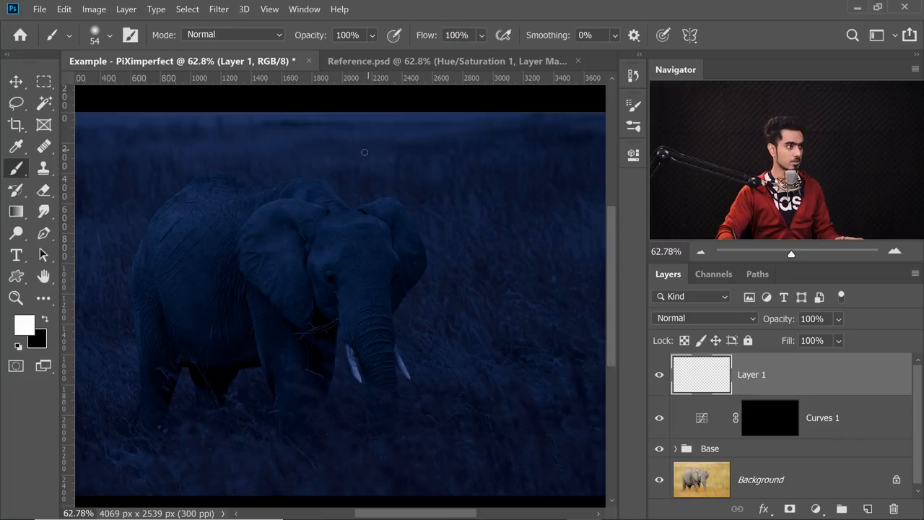
{"action": "mouse_move", "coordinate": [367, 154]}
{"action": "left_mouse_down"}
{"action": "mouse_move", "coordinate": [368, 178]}
{"action": "mouse_move", "coordinate": [393, 166]}
{"action": "left_mouse_up"}
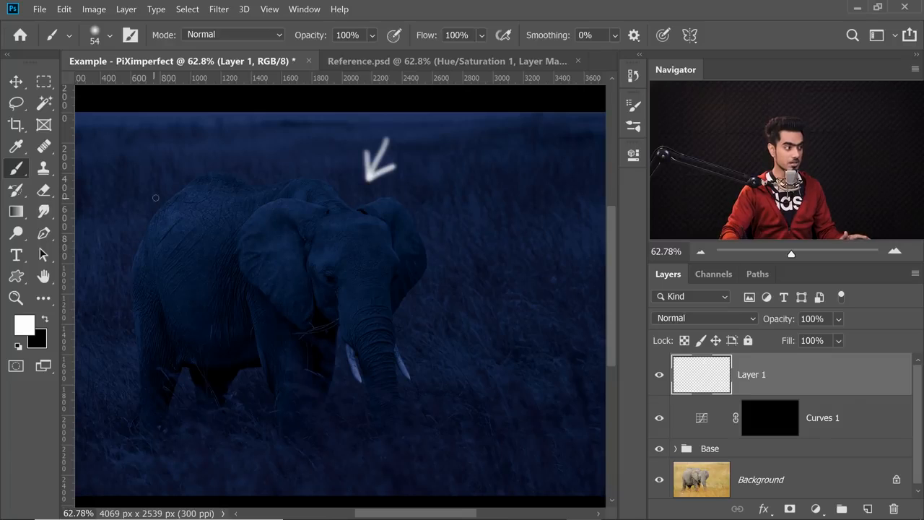
Delete the arrow layer and set the brush flow back to 5%
{"action": "left_click_drag", "start_coordinate": [838, 386], "coordinate": [893, 509]}
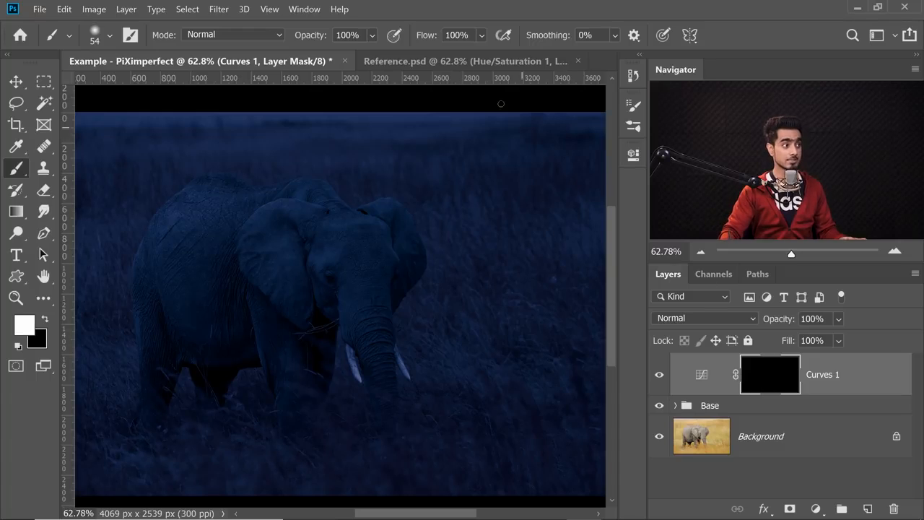
{"action": "type", "text": "5"}
{"action": "key", "text": "Return"}
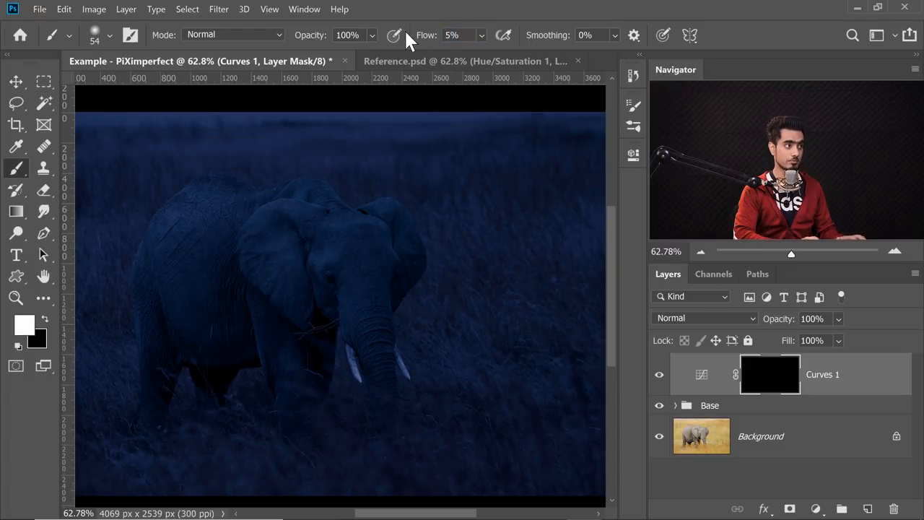
Reduce the brush size to 20 px for close-up work on the edge of the elephant's forehead
{"action": "scroll", "coordinate": [388, 231], "scroll_direction": "up", "scroll_amount": 5}
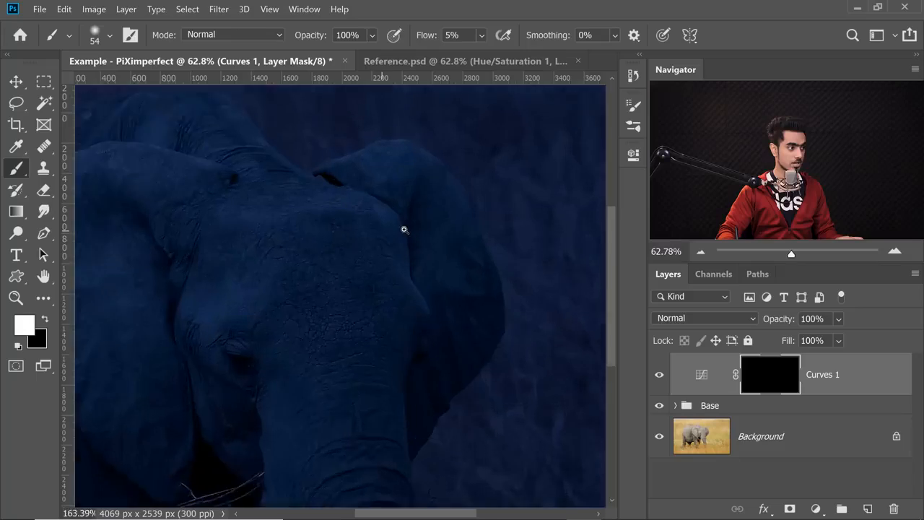
{"action": "left_click_drag", "start_coordinate": [384, 219], "coordinate": [406, 252]}
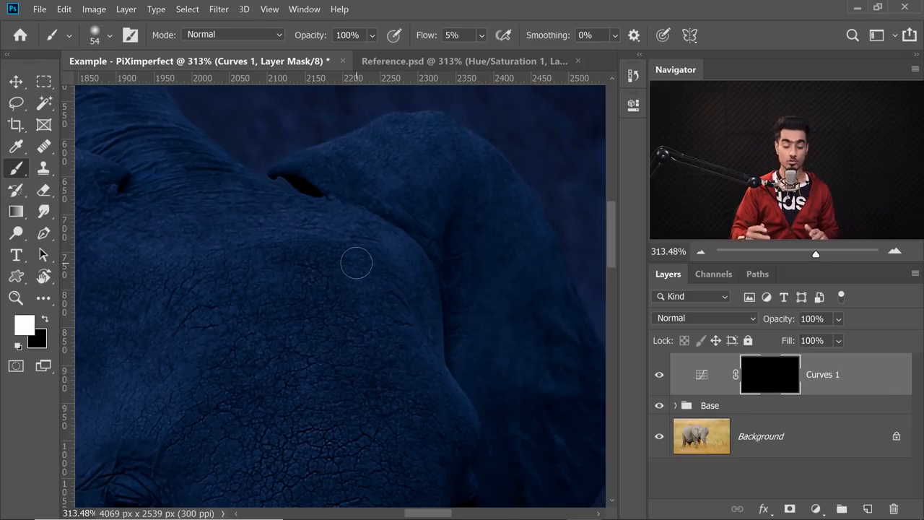
{"action": "key", "text": "bracketleft"}
{"action": "key", "text": "bracketleft"}
{"action": "key", "text": "bracketleft"}
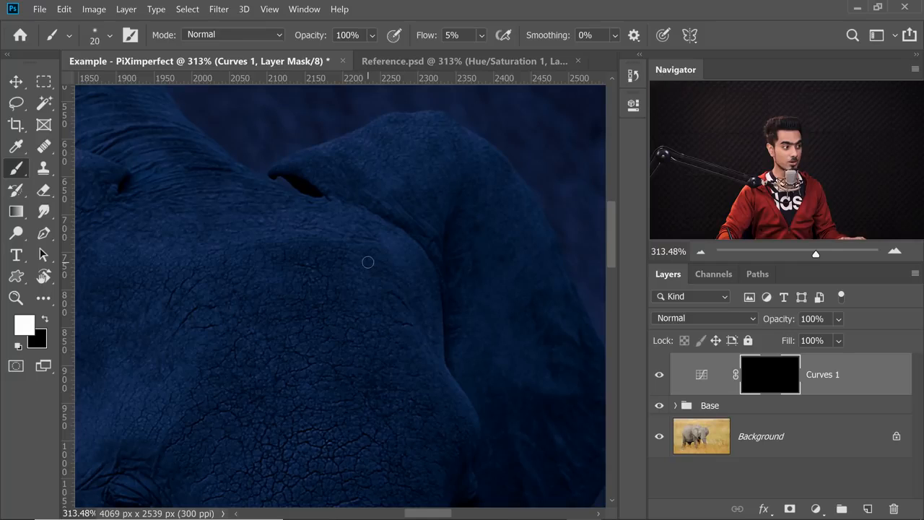
{"action": "key", "text": "bracketright"}
{"action": "key", "text": "bracketright"}
{"action": "key", "text": "bracketright"}
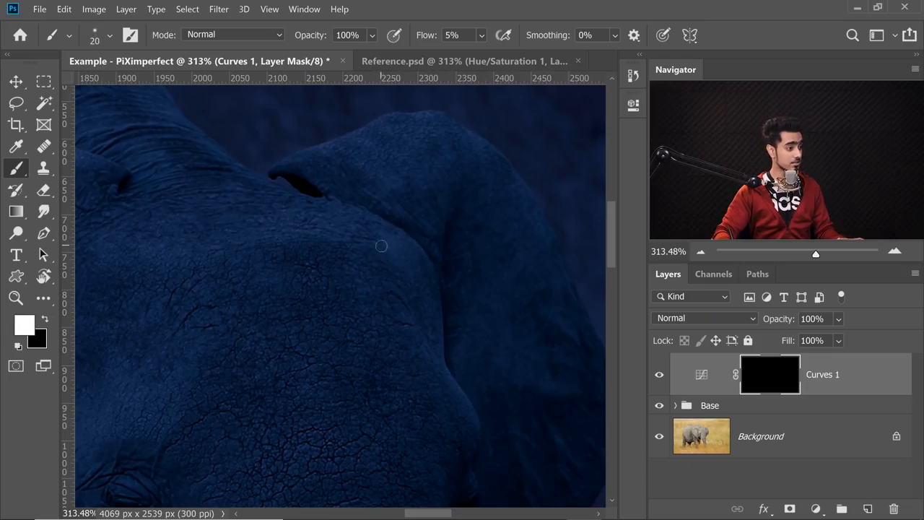
Paint a soft white stroke on the upper part of the far ear in the Curves 1 mask with a 30 px brush
{"action": "scroll", "coordinate": [371, 210], "scroll_direction": "up", "scroll_amount": 1}
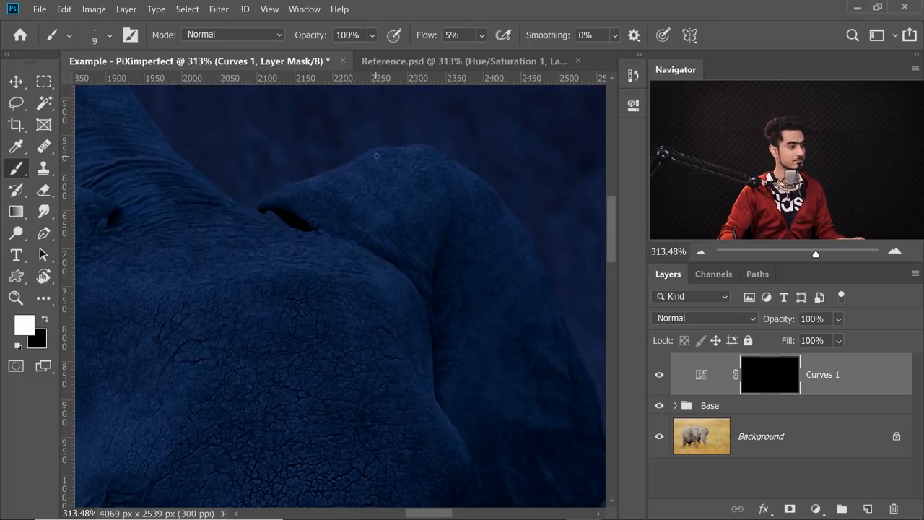
{"action": "scroll", "coordinate": [376, 153], "scroll_direction": "up", "scroll_amount": 2}
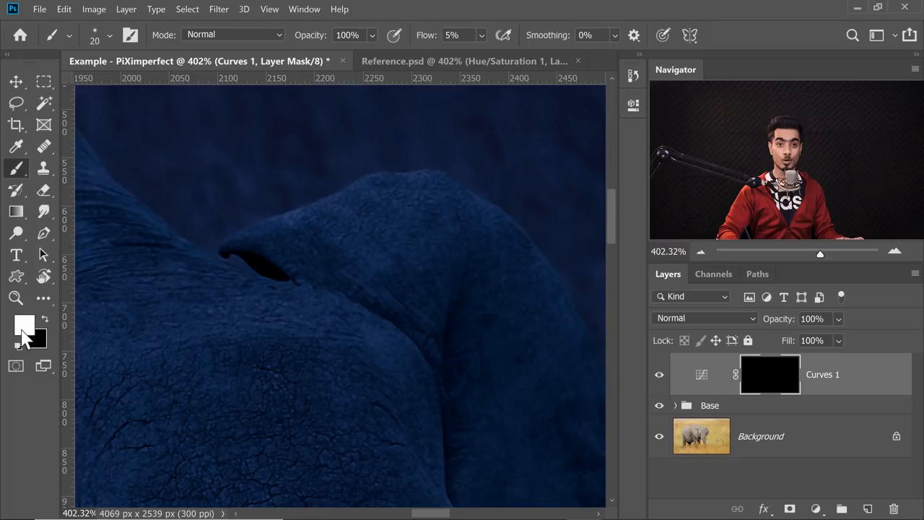
{"action": "left_click_drag", "start_coordinate": [388, 253], "coordinate": [353, 272]}
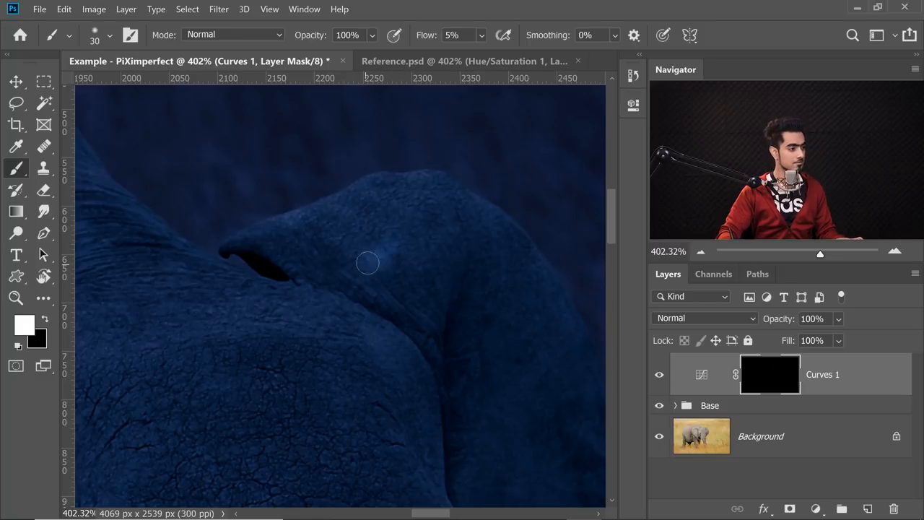
Reduce the brush to 10 px, rotate the canvas view to -90° at the brow's edge, and reset the rotation
{"action": "key", "text": "bracketleft"}
{"action": "key", "text": "bracketleft"}
{"action": "scroll", "coordinate": [369, 231], "scroll_direction": "down", "scroll_amount": 1}
{"action": "scroll", "coordinate": [436, 378], "scroll_direction": "up", "scroll_amount": 3}
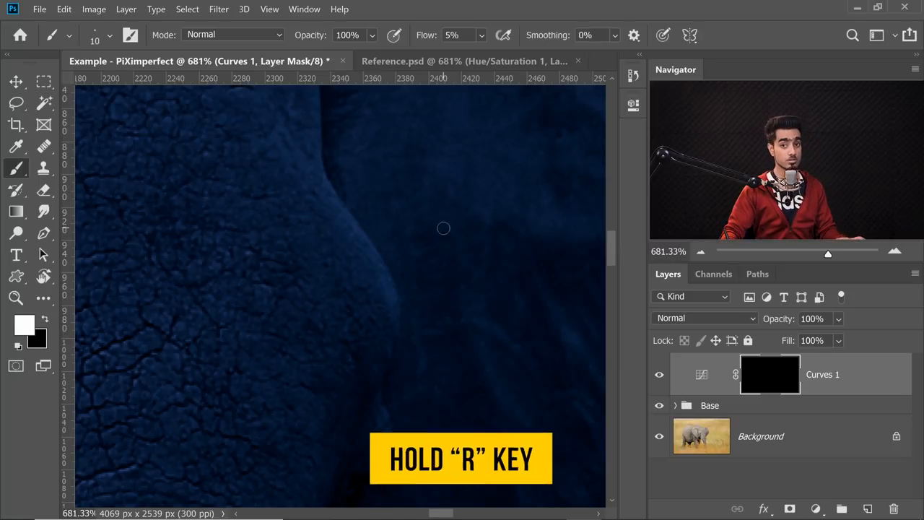
{"action": "key", "text": "r"}
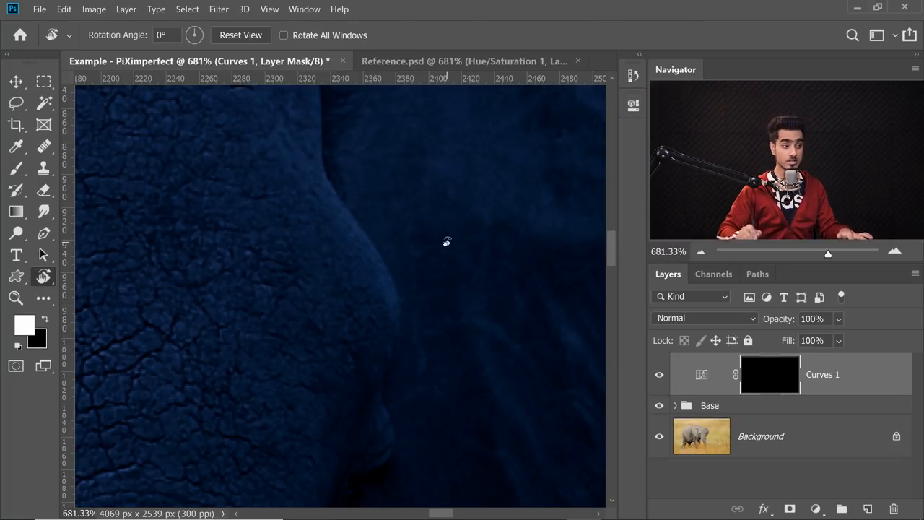
{"action": "left_click_drag", "start_coordinate": [471, 192], "coordinate": [293, 223]}
{"action": "key", "text": "b"}
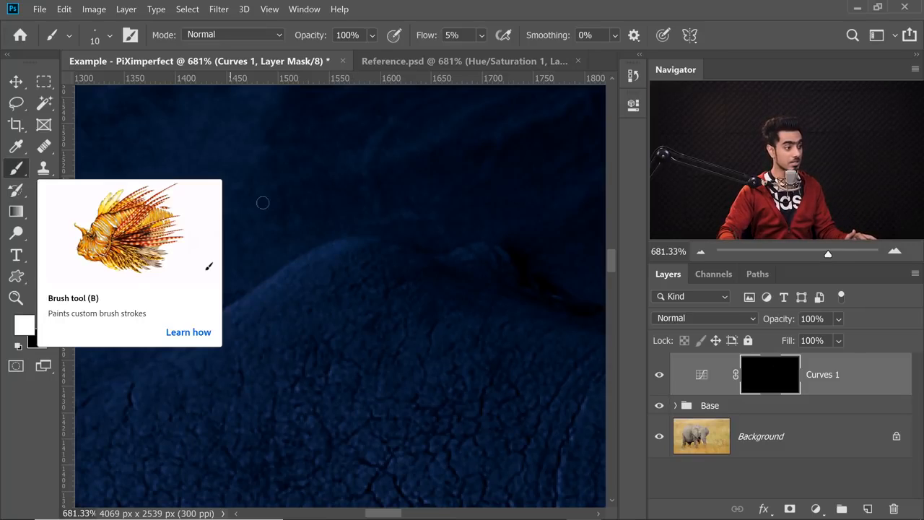
{"action": "key", "text": "r"}
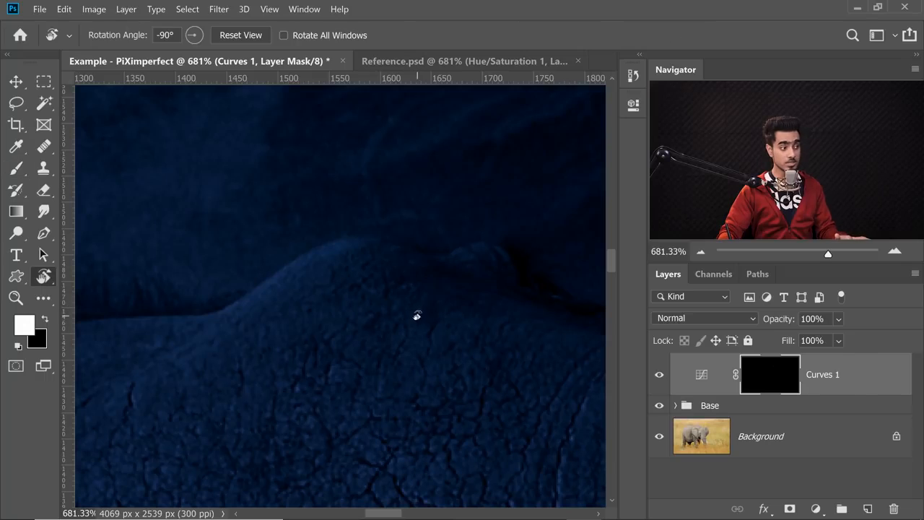
{"action": "left_click", "coordinate": [243, 35]}
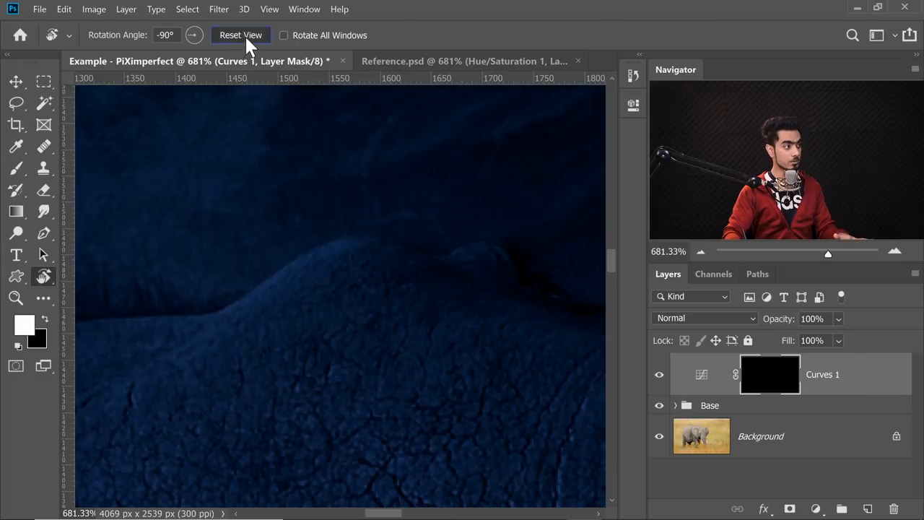
{"action": "key", "text": "b"}
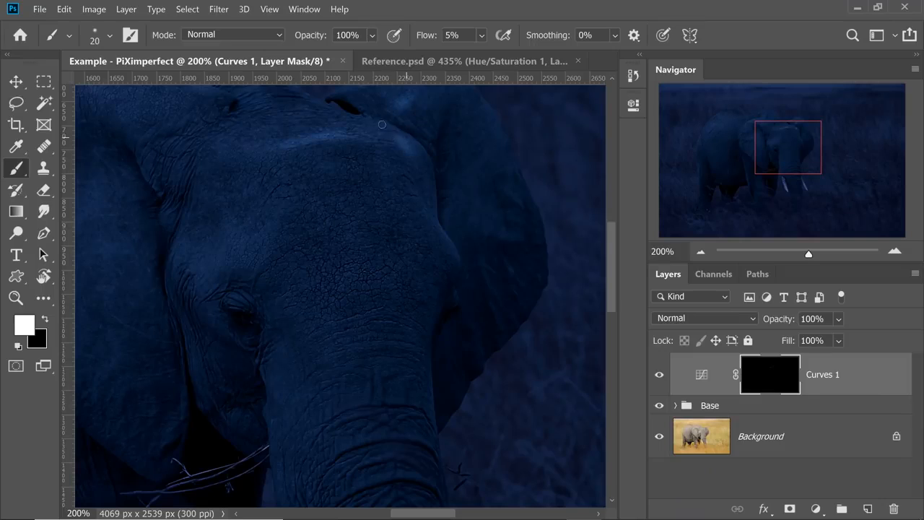
Paint light along the forehead ridge and the brow above the near eye in the Curves 1 mask
{"action": "key", "text": "bracketleft"}
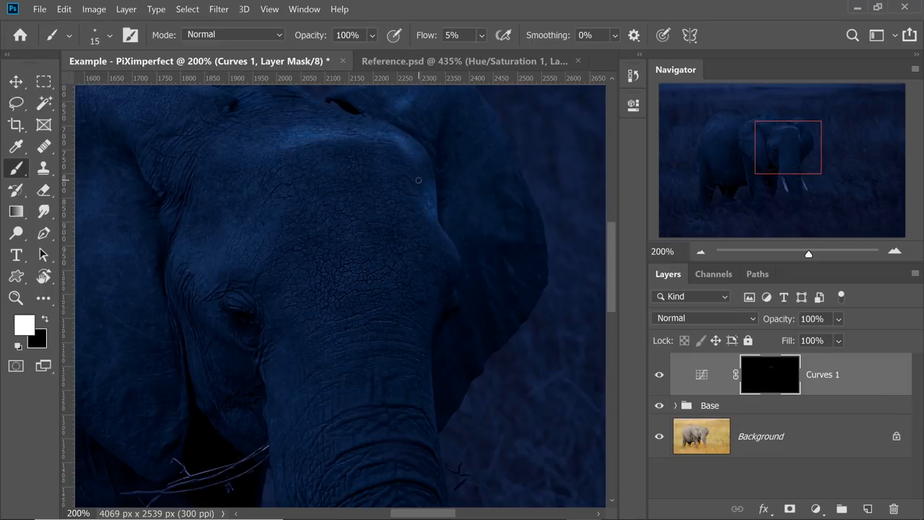
{"action": "key", "text": "bracketright"}
{"action": "key", "text": "bracketright"}
{"action": "key", "text": "bracketright"}
{"action": "key", "text": "bracketright"}
{"action": "key", "text": "bracketright"}
{"action": "left_click_drag", "start_coordinate": [249, 249], "coordinate": [191, 239]}
{"action": "key", "text": "x"}
{"action": "key", "text": "x"}
{"action": "key", "text": "bracketleft"}
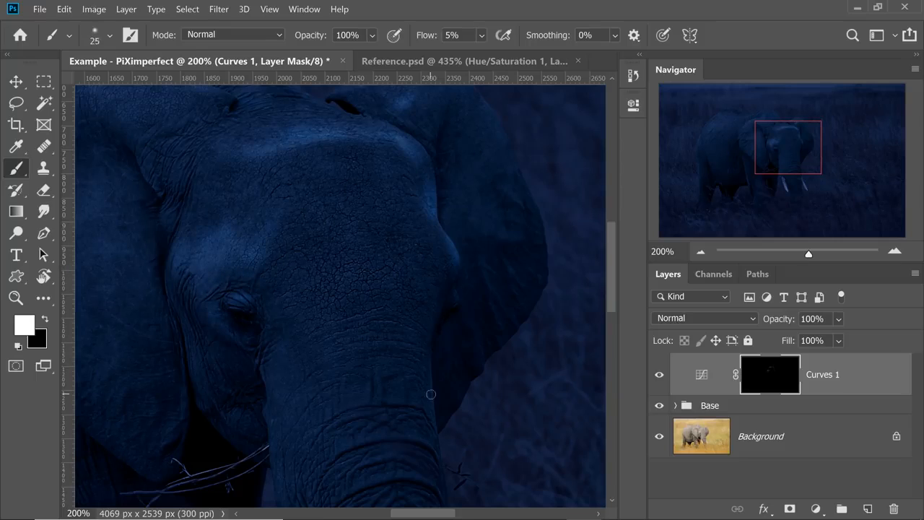
Paint light down the elephant's trunk in the Curves 1 mask, enlarging the brush up to 80 px
{"action": "key", "text": "bracketright"}
{"action": "key", "text": "bracketright"}
{"action": "key", "text": "bracketright"}
{"action": "key", "text": "bracketright"}
{"action": "key", "text": "bracketright"}
{"action": "key", "text": "bracketright"}
{"action": "key", "text": "bracketright"}
{"action": "key", "text": "bracketright"}
{"action": "key", "text": "x"}
{"action": "key", "text": "x"}
{"action": "scroll", "coordinate": [472, 210], "scroll_direction": "down", "scroll_amount": 3}
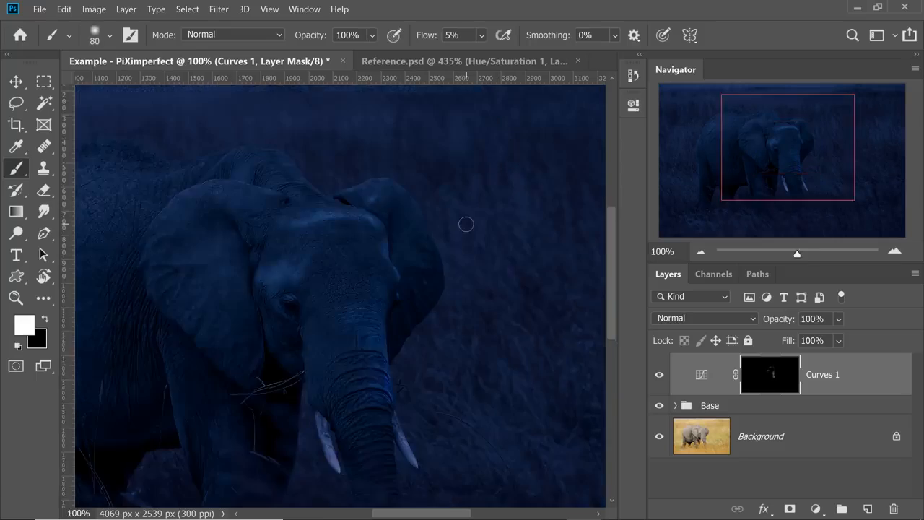
Switch the brush to black and reduce it to 40 px to refine the painted light on the head
{"action": "scroll", "coordinate": [385, 418], "scroll_direction": "up", "scroll_amount": 1}
{"action": "key", "text": "bracketleft"}
{"action": "key", "text": "x"}
{"action": "scroll", "coordinate": [491, 247], "scroll_direction": "up", "scroll_amount": 2}
{"action": "key", "text": "bracketleft"}
{"action": "key", "text": "bracketleft"}
{"action": "key", "text": "bracketleft"}
{"action": "key", "text": "bracketleft"}
{"action": "key", "text": "bracketleft"}
{"action": "key", "text": "bracketleft"}
{"action": "key", "text": "bracketleft"}
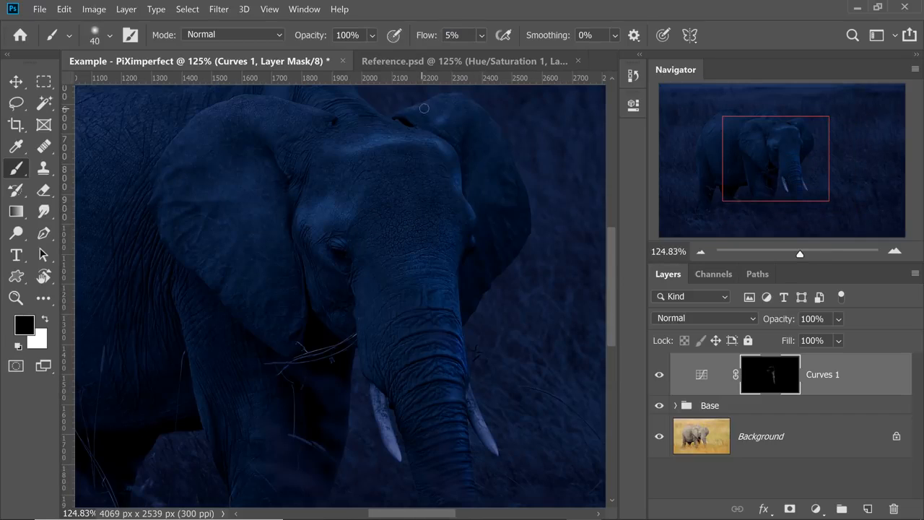
Switch to white and paint fine highlights along the far ear's upper edge and folds with a brush of about 10 px
{"action": "key", "text": "x"}
{"action": "scroll", "coordinate": [444, 202], "scroll_direction": "up", "scroll_amount": 1}
{"action": "key", "text": "bracketleft"}
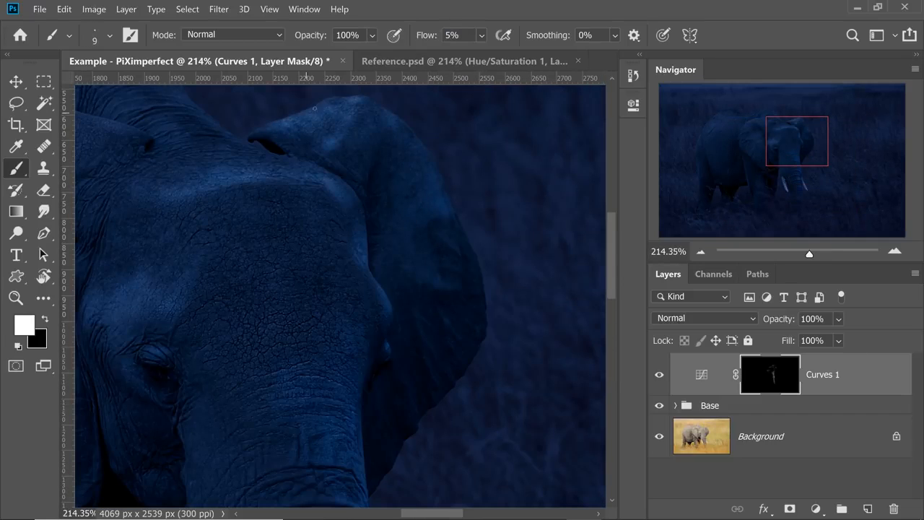
{"action": "key", "text": "bracketleft"}
{"action": "key", "text": "bracketleft"}
{"action": "key", "text": "bracketleft"}
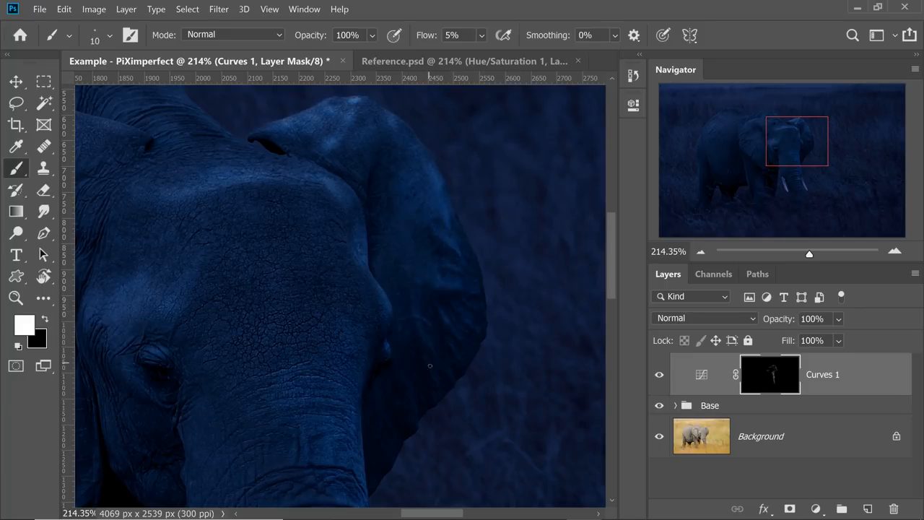
Refine the far ear's highlights in the Curves 1 mask, alternating black and white with a gradually larger brush
{"action": "key", "text": "x"}
{"action": "key", "text": "bracketright"}
{"action": "key", "text": "bracketright"}
{"action": "key", "text": "x"}
{"action": "key", "text": "bracketright"}
{"action": "key", "text": "bracketright"}
{"action": "key", "text": "bracketright"}
{"action": "key", "text": "bracketright"}
{"action": "key", "text": "x"}
{"action": "key", "text": "x"}
Hide the rulers and paint light across the top of the near ear with a 60 px brush
{"action": "key", "text": "ctrl+r"}
{"action": "mouse_move", "coordinate": [278, 305]}
{"action": "left_mouse_down"}
{"action": "mouse_move", "coordinate": [449, 279]}
{"action": "mouse_move", "coordinate": [541, 287]}
{"action": "left_mouse_up"}
{"action": "scroll", "coordinate": [303, 303], "scroll_direction": "up", "scroll_amount": 2}
{"action": "key", "text": "bracketright"}
{"action": "key", "text": "bracketright"}
{"action": "key", "text": "bracketright"}
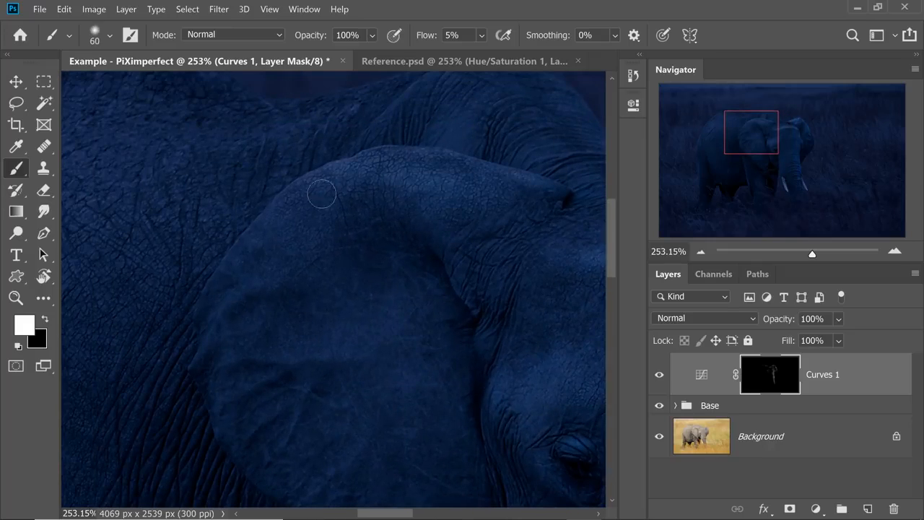
{"action": "left_click_drag", "start_coordinate": [530, 174], "coordinate": [481, 190]}
Paint and refine light on the near eye's lid and brow in the Curves 1 mask with a smaller brush
{"action": "key", "text": "bracketleft"}
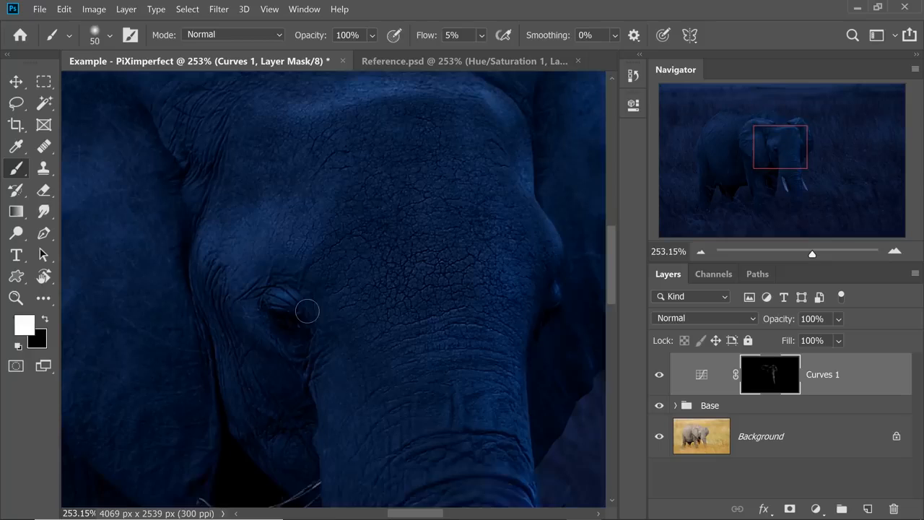
{"action": "left_click_drag", "start_coordinate": [305, 310], "coordinate": [312, 324]}
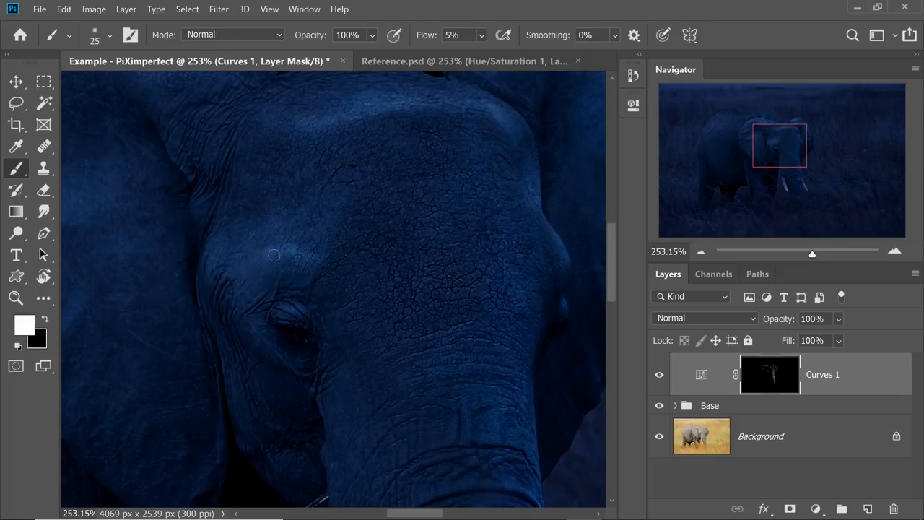
{"action": "key", "text": "x"}
{"action": "key", "text": "x"}
{"action": "key", "text": "bracketleft"}
{"action": "key", "text": "bracketleft"}
{"action": "key", "text": "bracketleft"}
{"action": "key", "text": "bracketleft"}
{"action": "key", "text": "bracketleft"}
{"action": "key", "text": "bracketleft"}
{"action": "key", "text": "x"}
{"action": "key", "text": "x"}
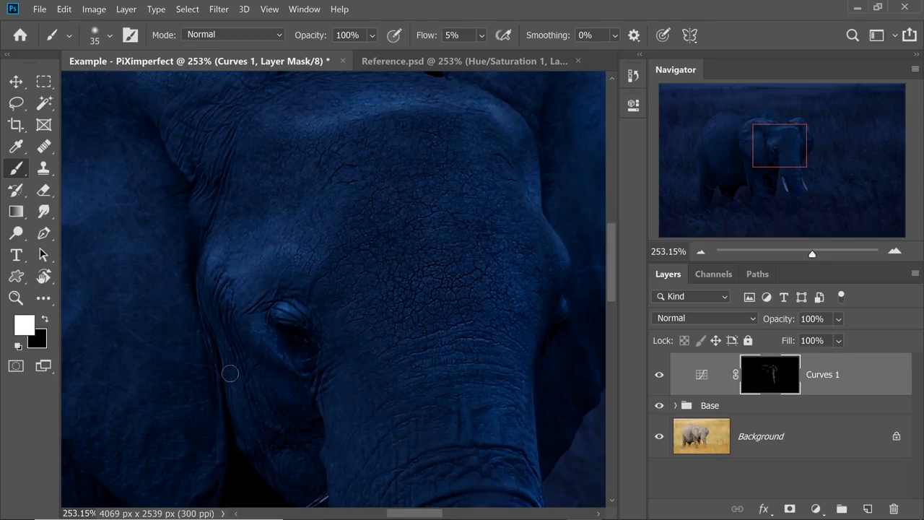
Paint light over the folds of the near ear in the Curves 1 mask
{"action": "left_click_drag", "start_coordinate": [404, 293], "coordinate": [361, 294]}
{"action": "left_click_drag", "start_coordinate": [398, 233], "coordinate": [426, 234]}
{"action": "left_click_drag", "start_coordinate": [427, 233], "coordinate": [540, 353]}
{"action": "key", "text": "x"}
{"action": "key", "text": "bracketleft"}
{"action": "key", "text": "bracketleft"}
{"action": "key", "text": "bracketleft"}
{"action": "key", "text": "x"}
{"action": "key", "text": "bracketleft"}
Enlarge the brush to 45 px and paint light on the crown of the head between the ears
{"action": "key", "text": "bracketright"}
{"action": "key", "text": "bracketright"}
{"action": "key", "text": "bracketright"}
{"action": "key", "text": "bracketright"}
{"action": "key", "text": "bracketright"}
{"action": "key", "text": "bracketright"}
{"action": "key", "text": "bracketright"}
{"action": "key", "text": "bracketright"}
{"action": "key", "text": "bracketright"}
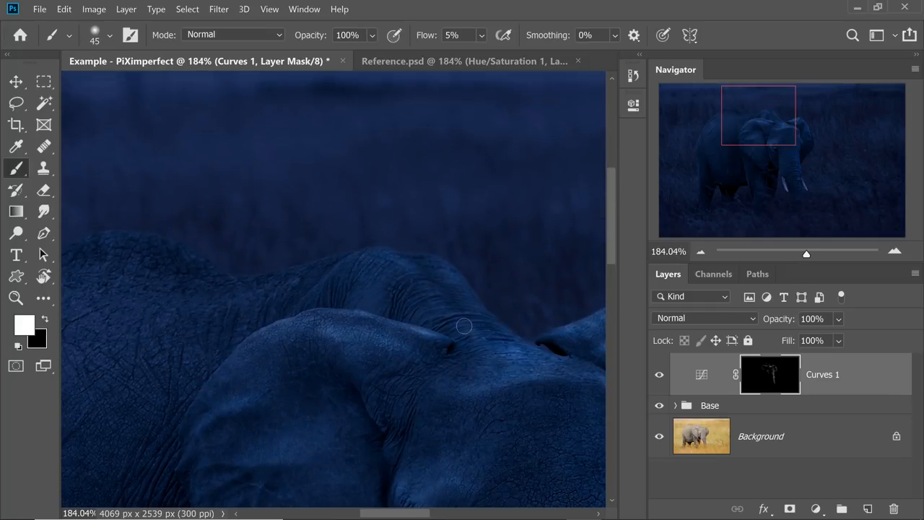
Paint light along the top of the shoulder hump behind the head with a brush of about 40 px
{"action": "key", "text": "x"}
{"action": "key", "text": "x"}
{"action": "key", "text": "bracketleft"}
{"action": "key", "text": "bracketleft"}
{"action": "key", "text": "bracketleft"}
{"action": "key", "text": "bracketleft"}
{"action": "key", "text": "bracketleft"}
{"action": "key", "text": "bracketleft"}
{"action": "key", "text": "bracketleft"}
{"action": "key", "text": "bracketleft"}
{"action": "key", "text": "bracketleft"}
{"action": "key", "text": "bracketleft"}
{"action": "key", "text": "bracketleft"}
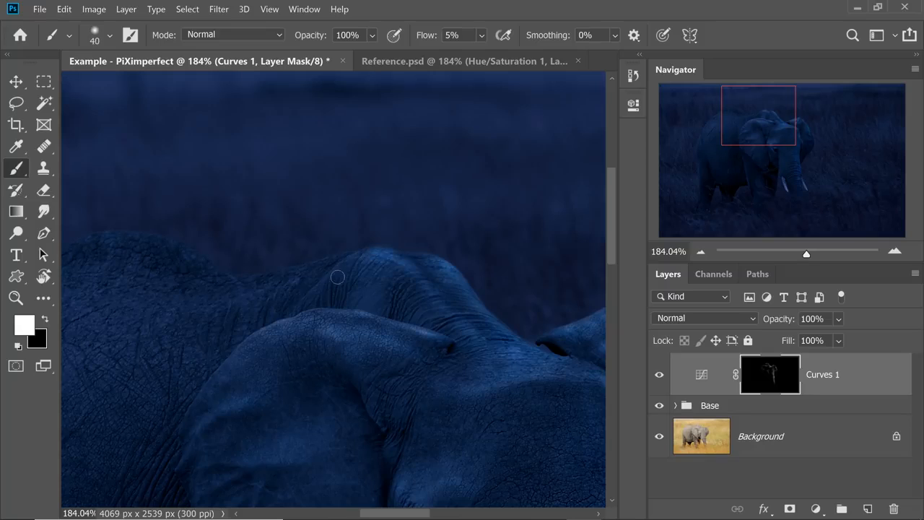
Paint light along the elephant's back and upper flank in the Curves 1 mask with a brush of 60 px and larger
{"action": "scroll", "coordinate": [301, 260], "scroll_direction": "left", "scroll_amount": 3}
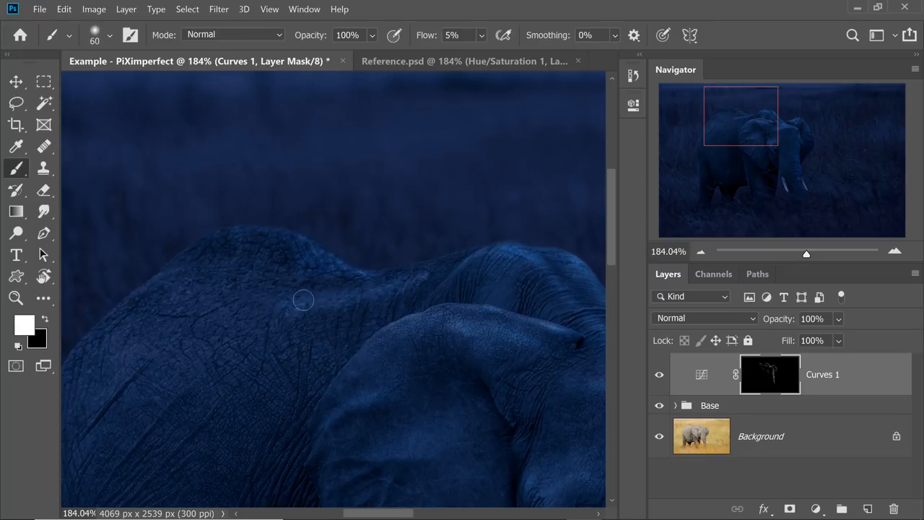
{"action": "scroll", "coordinate": [223, 305], "scroll_direction": "left", "scroll_amount": 3}
{"action": "scroll", "coordinate": [223, 305], "scroll_direction": "down", "scroll_amount": 1}
{"action": "left_click_drag", "start_coordinate": [209, 359], "coordinate": [245, 364]}
{"action": "scroll", "coordinate": [246, 364], "scroll_direction": "down", "scroll_amount": 3}
{"action": "key", "text": "x"}
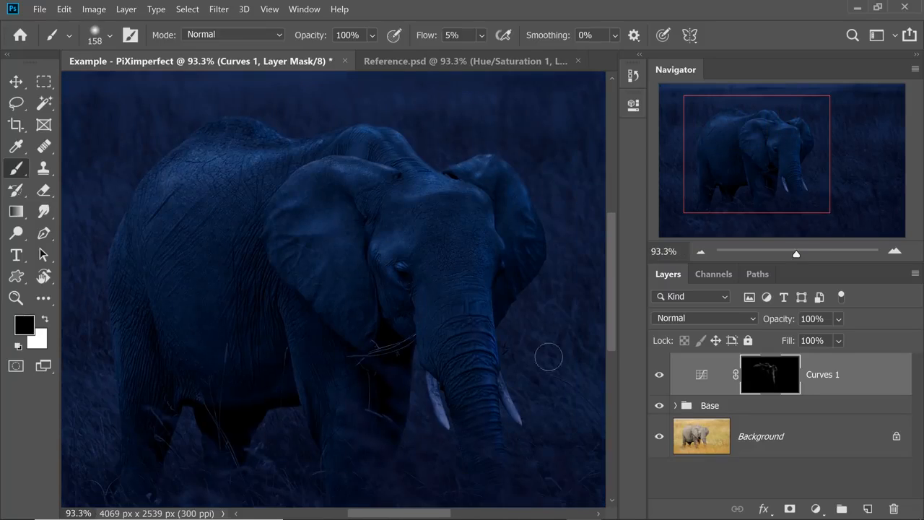
{"action": "scroll", "coordinate": [433, 361], "scroll_direction": "up", "scroll_amount": 5}
{"action": "key", "text": "x"}
Add a second Curves adjustment layer, pull its RGB curve down to darken the image, and invert its mask to black
{"action": "key", "text": "ctrl+0"}
{"action": "key", "text": "ctrl+2"}
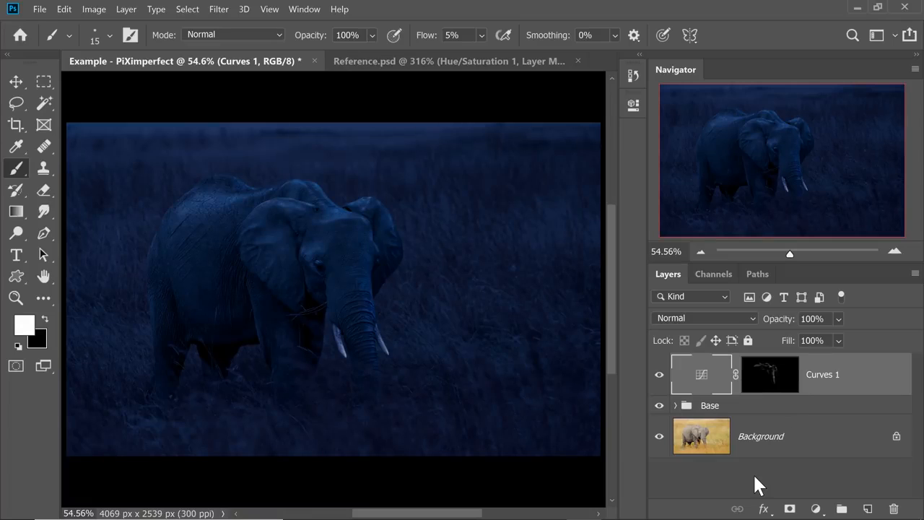
{"action": "left_click", "coordinate": [816, 510]}
{"action": "left_click", "coordinate": [830, 329]}
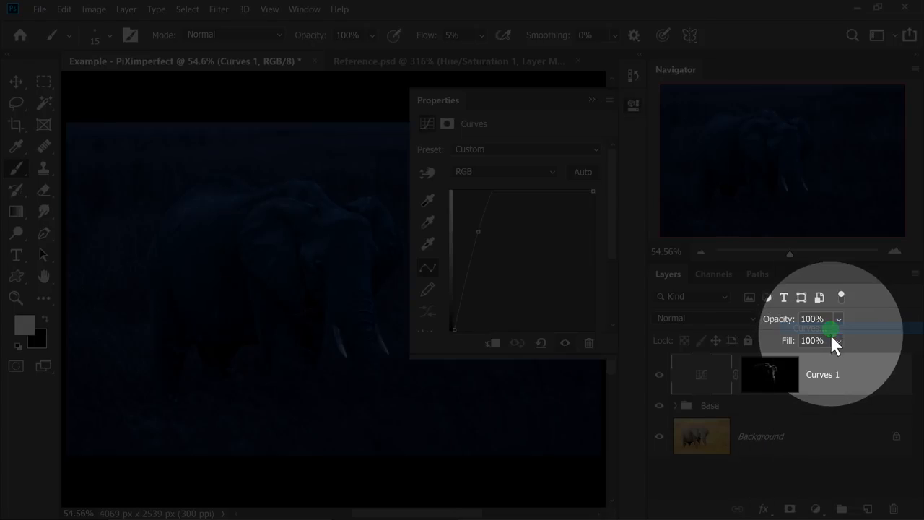
{"action": "left_click_drag", "start_coordinate": [523, 261], "coordinate": [539, 283]}
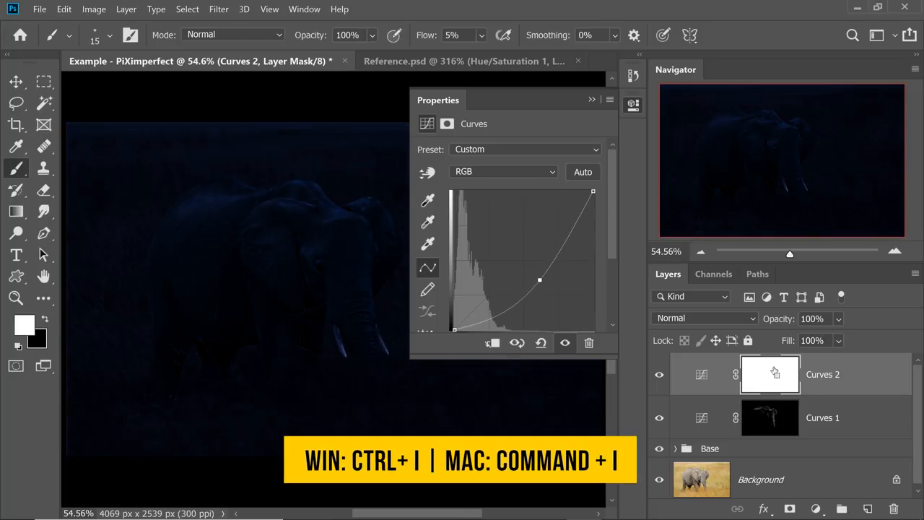
{"action": "key", "text": "ctrl+i"}
{"action": "left_click", "coordinate": [591, 100]}
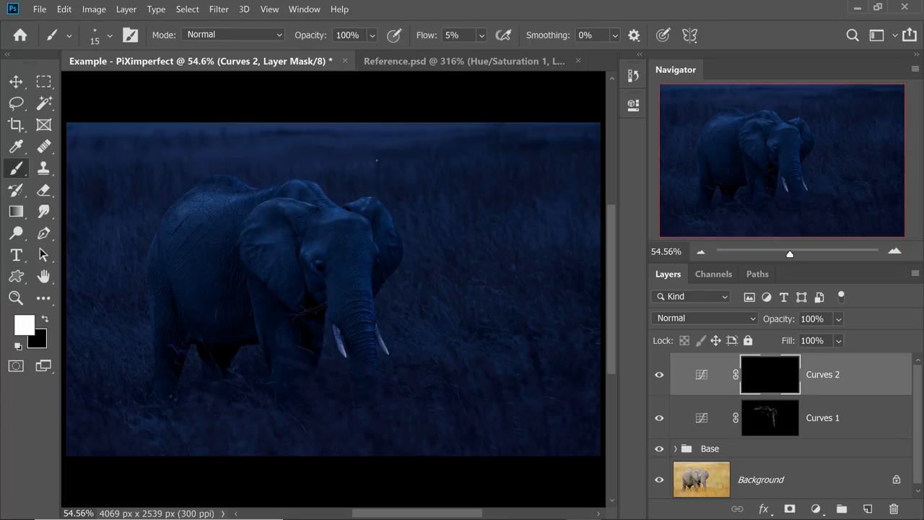
Paint shadow on the cheek below the near eye and down the trunk's shaded side in the Curves 2 mask, using a 70 px brush
{"action": "scroll", "coordinate": [353, 298], "scroll_direction": "up", "scroll_amount": 5}
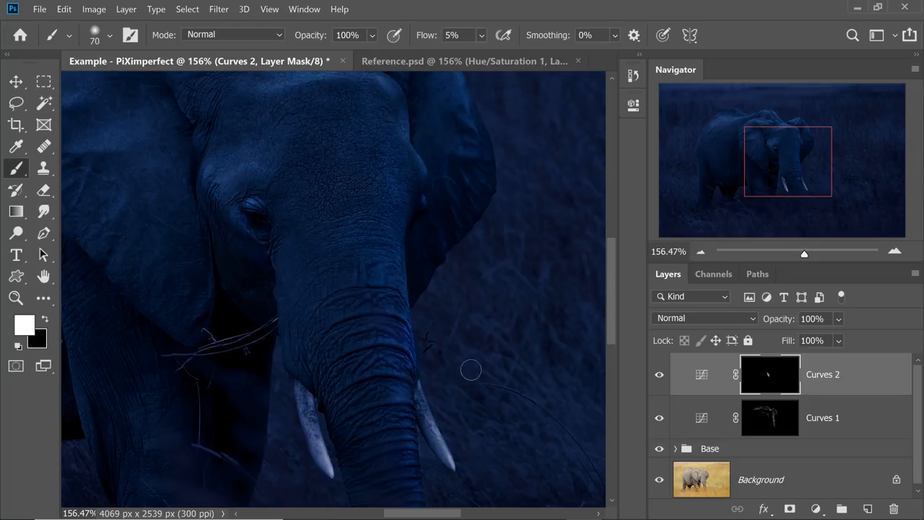
{"action": "left_click_drag", "start_coordinate": [364, 418], "coordinate": [363, 260]}
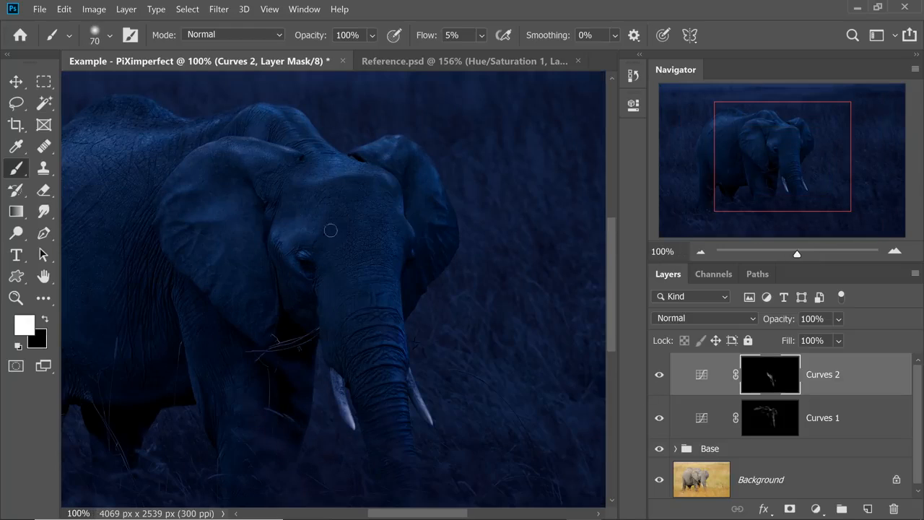
Paint shadow over the elephant's lower flank and hind leg in the Curves 2 mask, using a 200 px brush
{"action": "key", "text": "bracketright"}
{"action": "key", "text": "bracketright"}
{"action": "key", "text": "bracketright"}
{"action": "key", "text": "bracketright"}
{"action": "key", "text": "bracketright"}
{"action": "key", "text": "bracketright"}
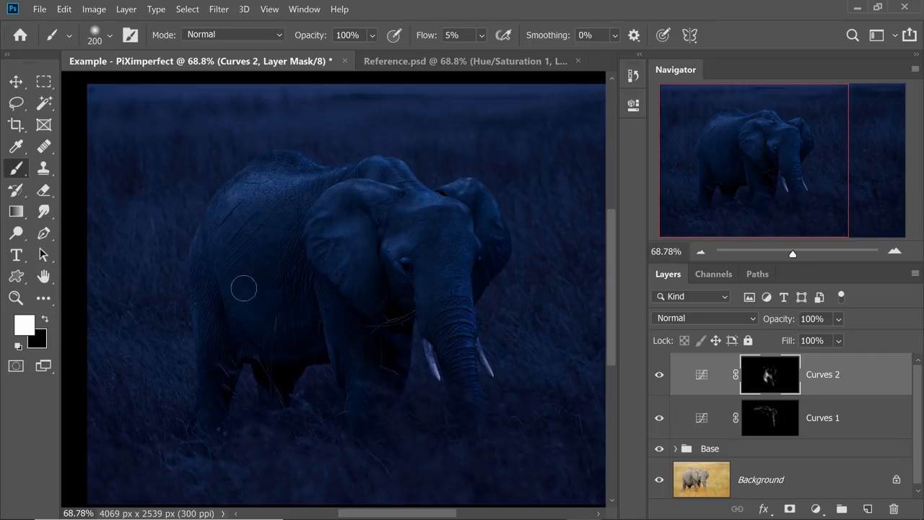
{"action": "left_click_drag", "start_coordinate": [243, 286], "coordinate": [202, 361]}
Rename the Curves 2 layer to Shadows and the Curves 1 layer to Highlights
{"action": "double_click", "coordinate": [830, 374]}
{"action": "type", "text": "Shadows"}
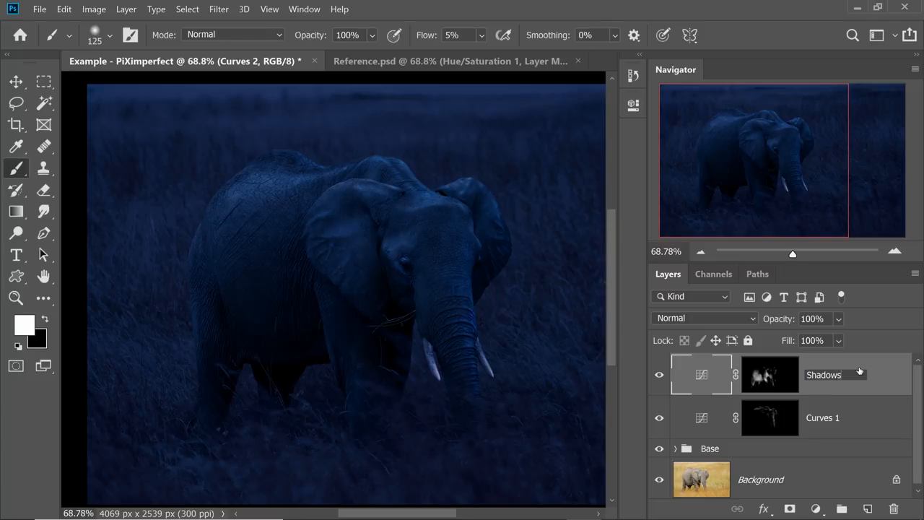
{"action": "key", "text": "Return"}
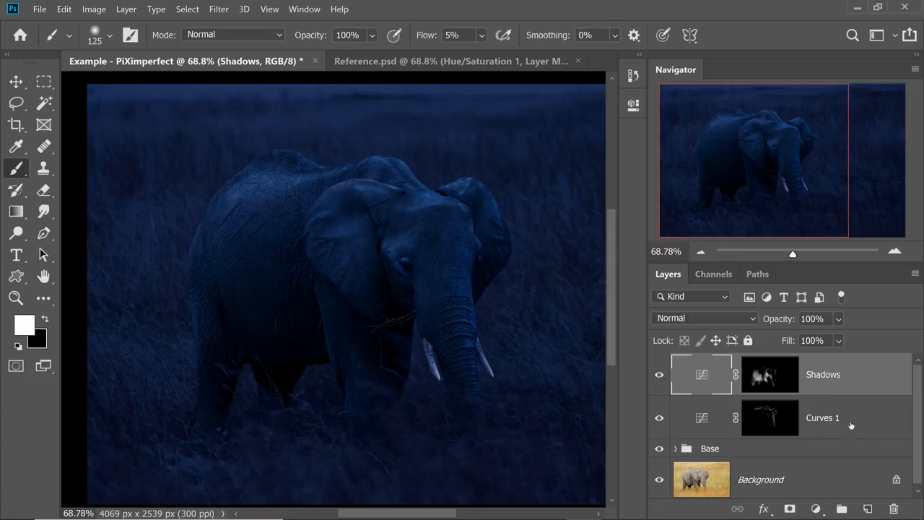
{"action": "double_click", "coordinate": [820, 419]}
{"action": "type", "text": "High"}
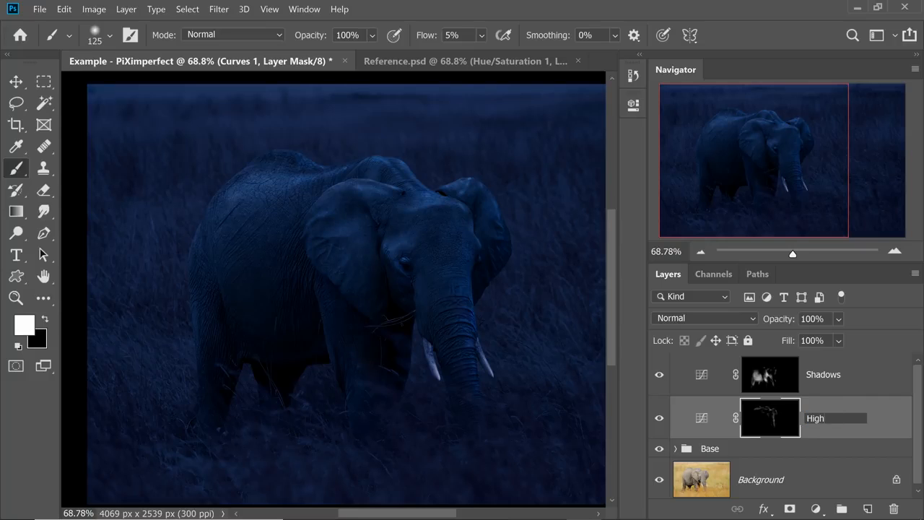
{"action": "type", "text": "lights"}
{"action": "key", "text": "Return"}
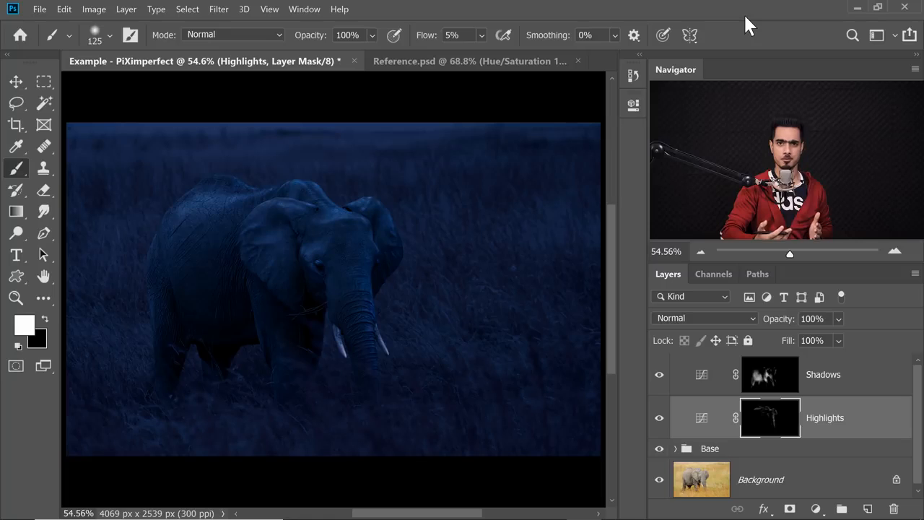
Add a Curves adjustment layer above Shadows, raise its RGB curve to brighten the image, and invert its mask to black
{"action": "left_click", "coordinate": [841, 385]}
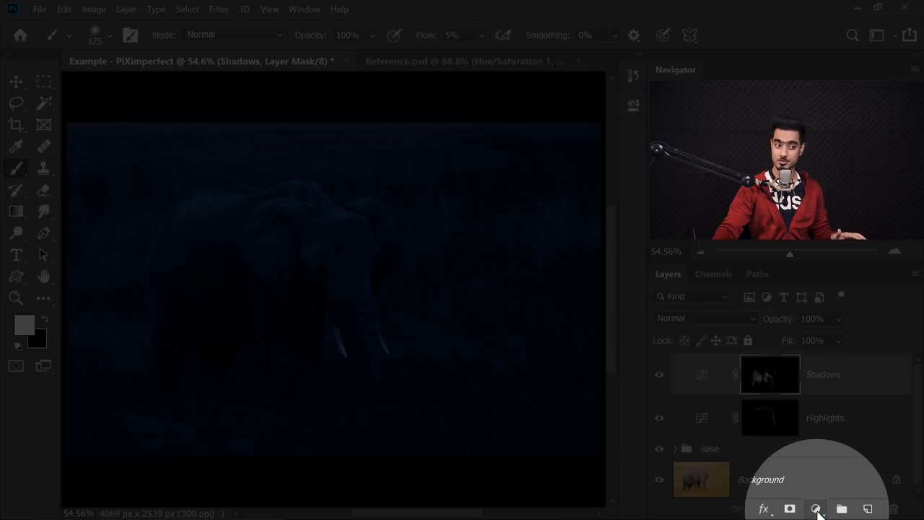
{"action": "left_click", "coordinate": [818, 509]}
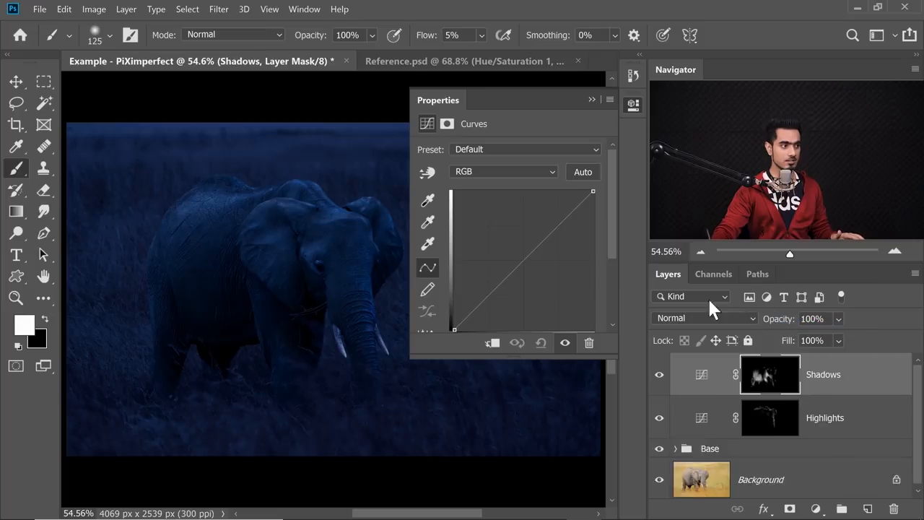
{"action": "left_click_drag", "start_coordinate": [525, 258], "coordinate": [512, 246]}
{"action": "left_click", "coordinate": [589, 99]}
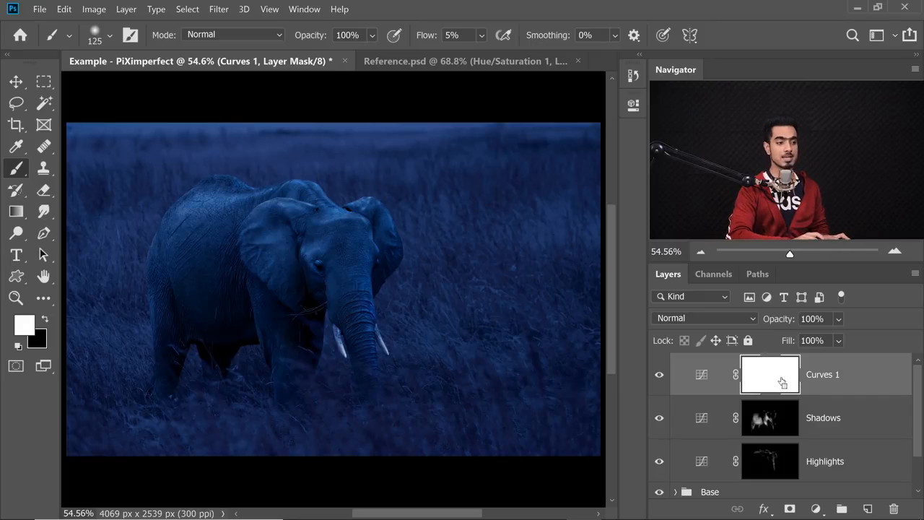
{"action": "key", "text": "ctrl+i"}
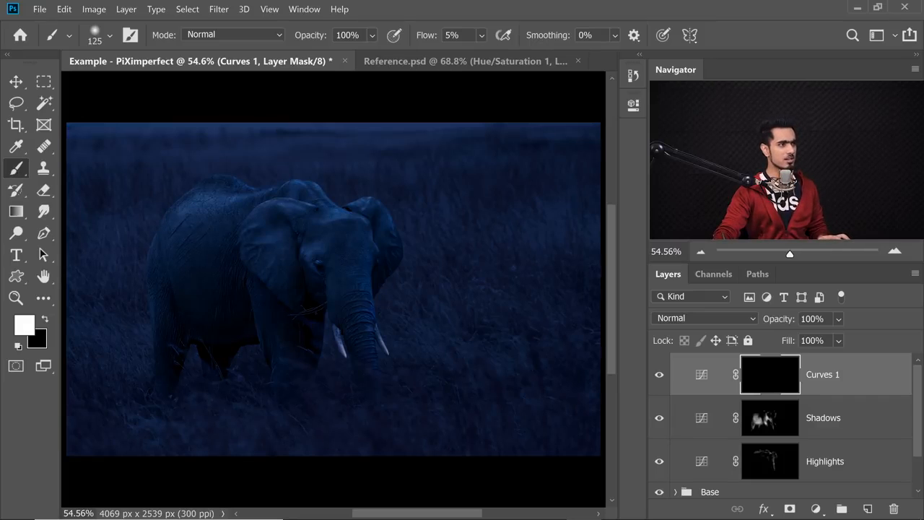
Paint soft light into the grass on both sides of the elephant in the new Curves mask, using a 632 px brush
{"action": "mouse_move", "coordinate": [384, 252]}
{"action": "left_mouse_down"}
{"action": "mouse_move", "coordinate": [500, 253]}
{"action": "mouse_move", "coordinate": [412, 231]}
{"action": "mouse_move", "coordinate": [567, 223]}
{"action": "mouse_move", "coordinate": [455, 213]}
{"action": "mouse_move", "coordinate": [382, 228]}
{"action": "left_mouse_up"}
{"action": "mouse_move", "coordinate": [118, 235]}
{"action": "left_mouse_down"}
{"action": "mouse_move", "coordinate": [56, 231]}
{"action": "mouse_move", "coordinate": [82, 231]}
{"action": "left_mouse_up"}
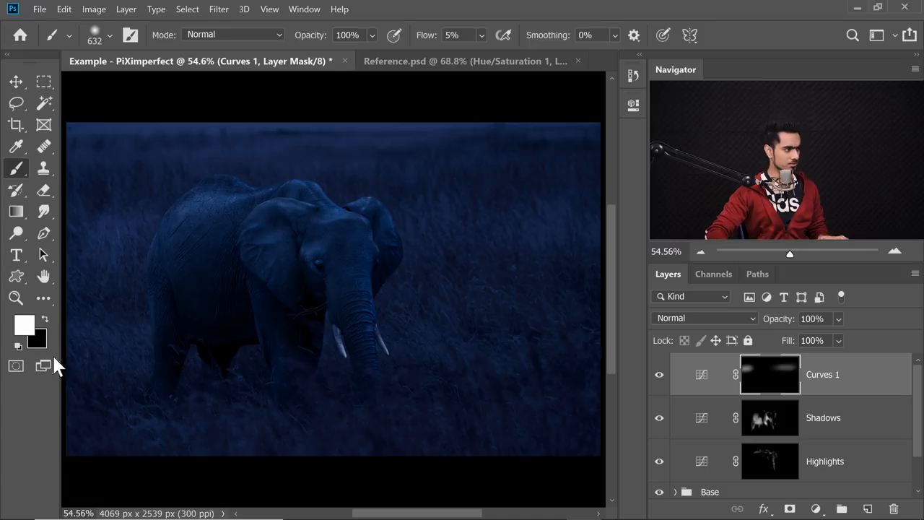
{"action": "key", "text": "f"}
{"action": "key", "text": "f"}
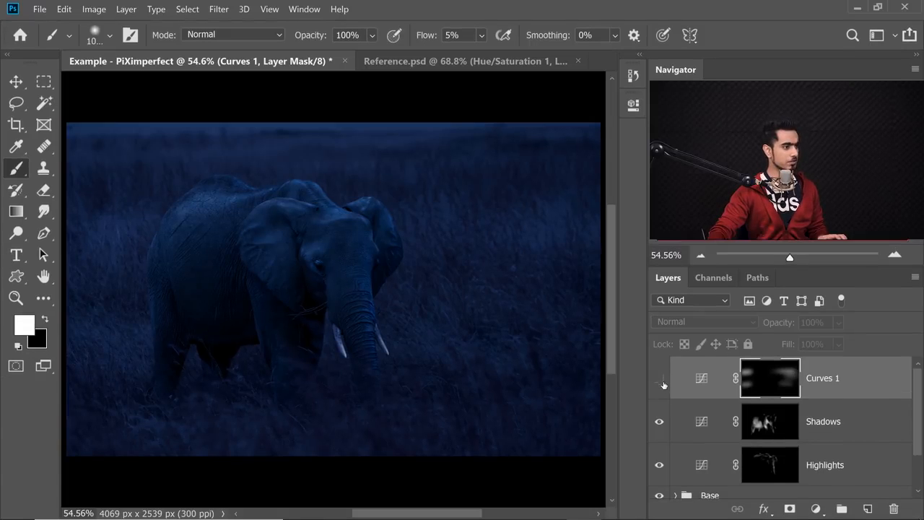
Build up uneven patches of light across the lower grass in the Curves 1 mask with brushes of about 571 to 732 px
{"action": "key", "text": "bracketleft"}
{"action": "key", "text": "bracketleft"}
{"action": "key", "text": "bracketleft"}
{"action": "key", "text": "bracketleft"}
{"action": "key", "text": "bracketleft"}
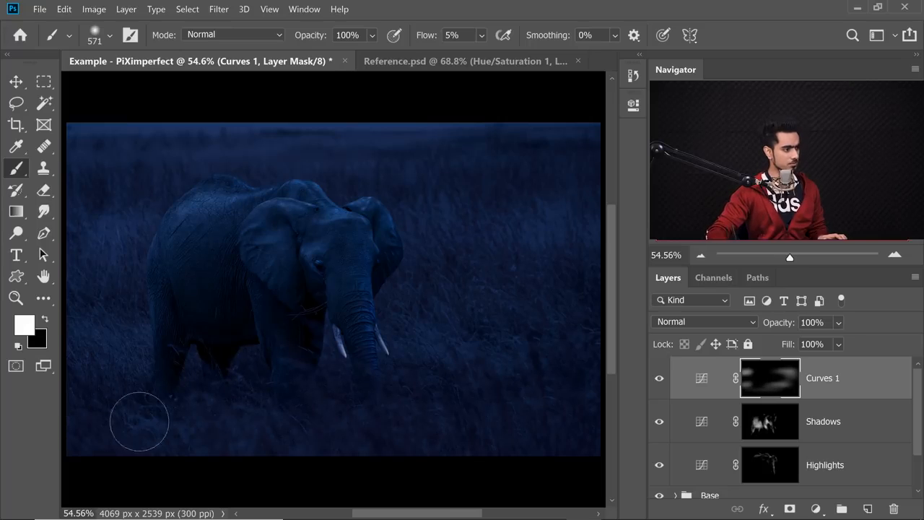
{"action": "left_click", "coordinate": [429, 309]}
{"action": "key", "text": "x"}
{"action": "key", "text": "bracketright"}
{"action": "key", "text": "x"}
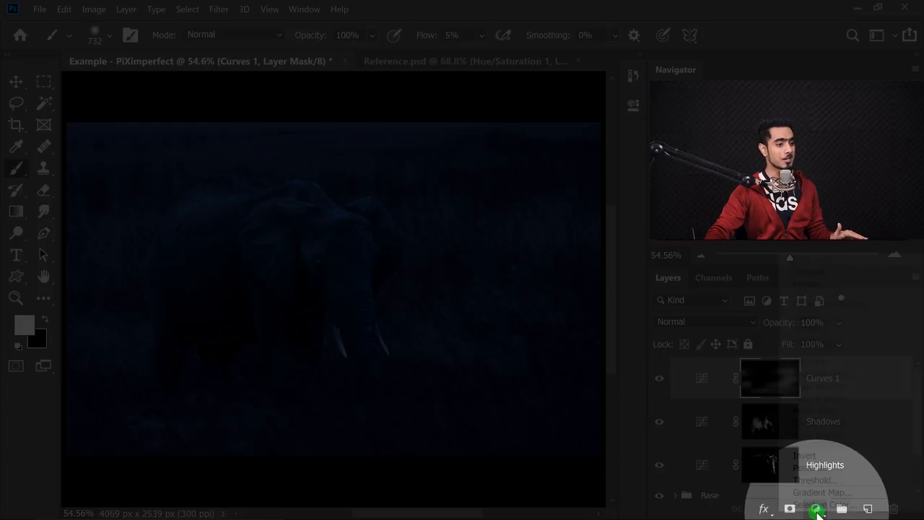
Add a Curves adjustment layer on top and move its white point to input 122 to brighten the whole image
{"action": "left_click", "coordinate": [818, 509]}
{"action": "left_click", "coordinate": [801, 331]}
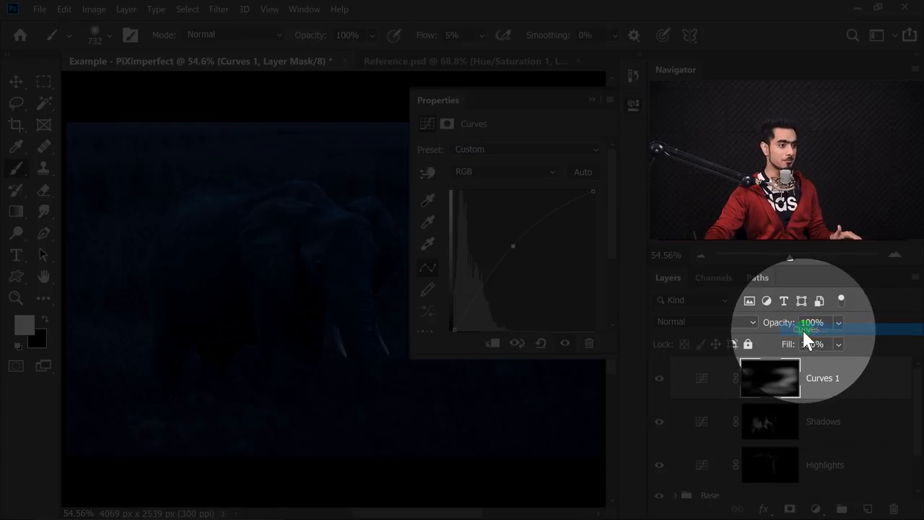
{"action": "scroll", "coordinate": [613, 267], "scroll_direction": "down", "scroll_amount": 1}
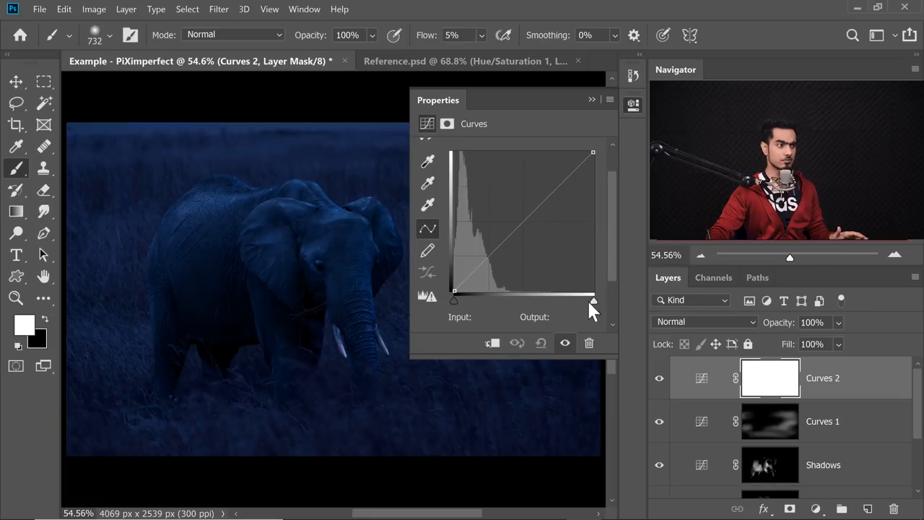
{"action": "left_click_drag", "start_coordinate": [593, 301], "coordinate": [520, 299]}
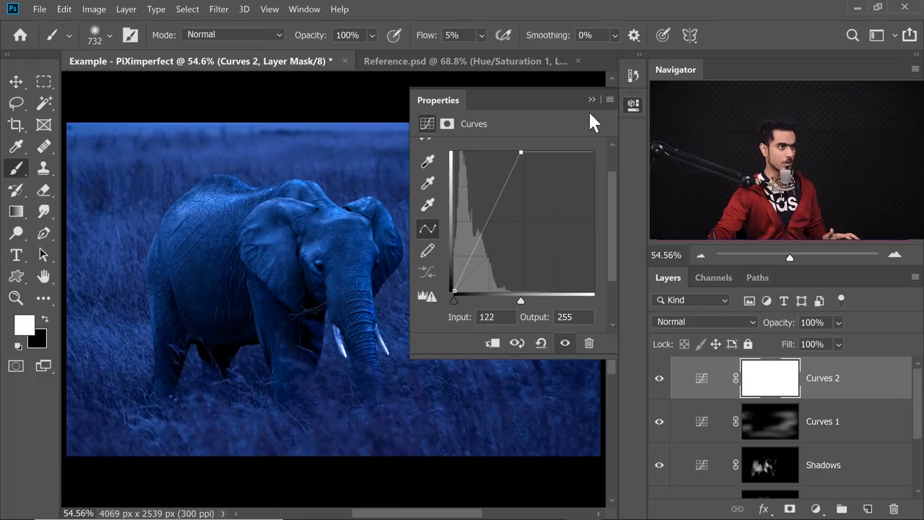
{"action": "left_click", "coordinate": [591, 100]}
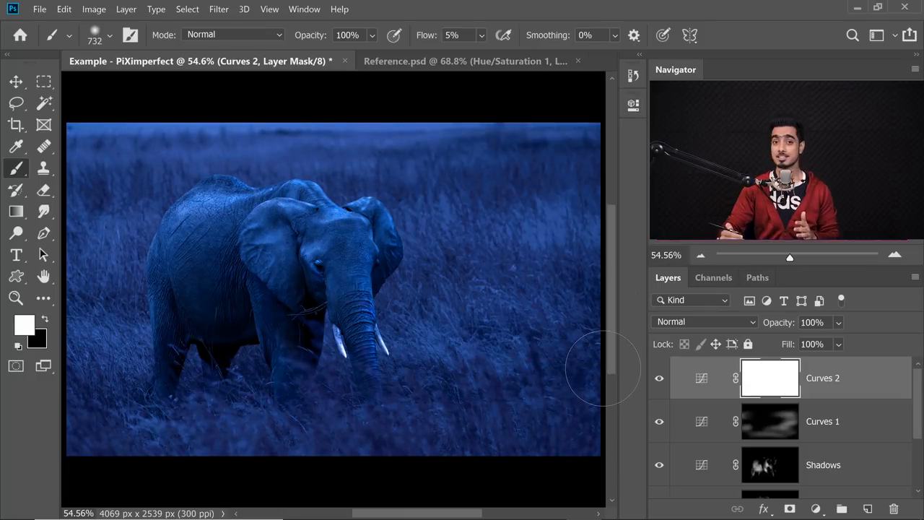
Add a Curves layer directly above Curves 1 and pull its RGB curve down at input 137 to output 94
{"action": "left_click", "coordinate": [827, 426]}
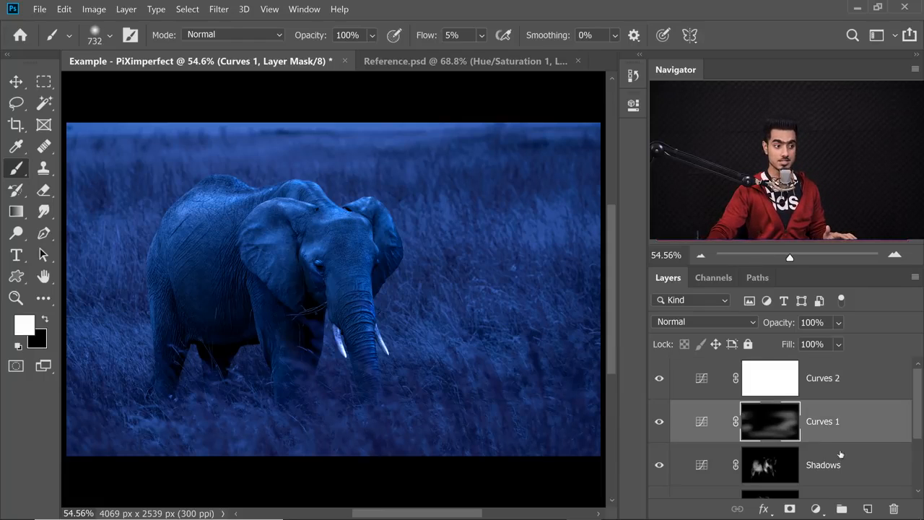
{"action": "left_click", "coordinate": [816, 509]}
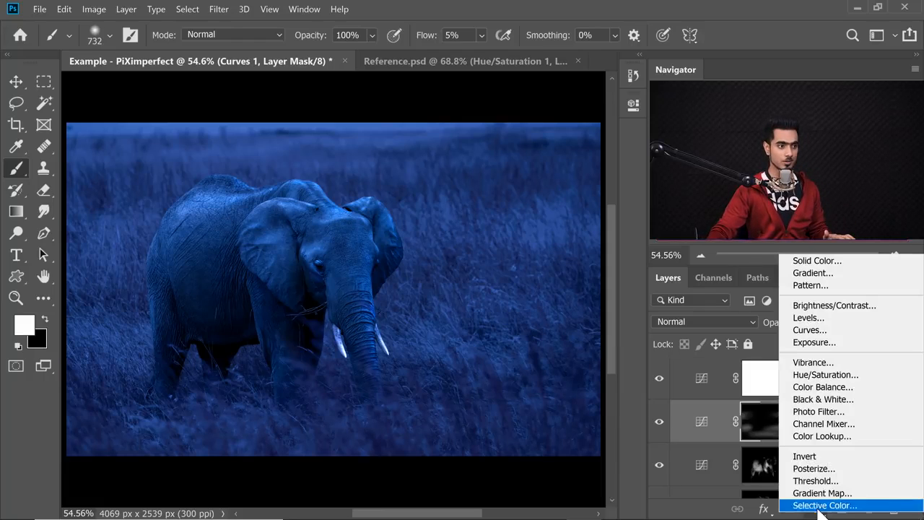
{"action": "left_click", "coordinate": [810, 330]}
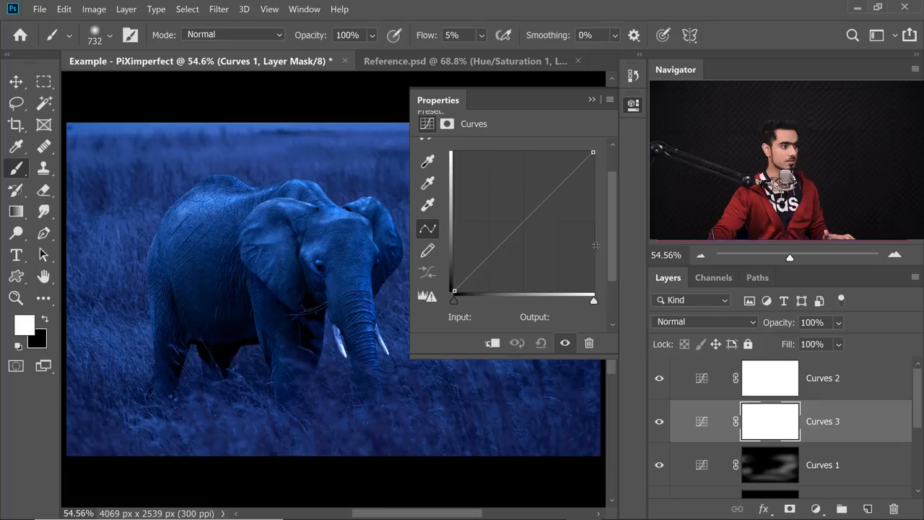
{"action": "left_click", "coordinate": [525, 221]}
{"action": "left_click_drag", "start_coordinate": [525, 221], "coordinate": [529, 240]}
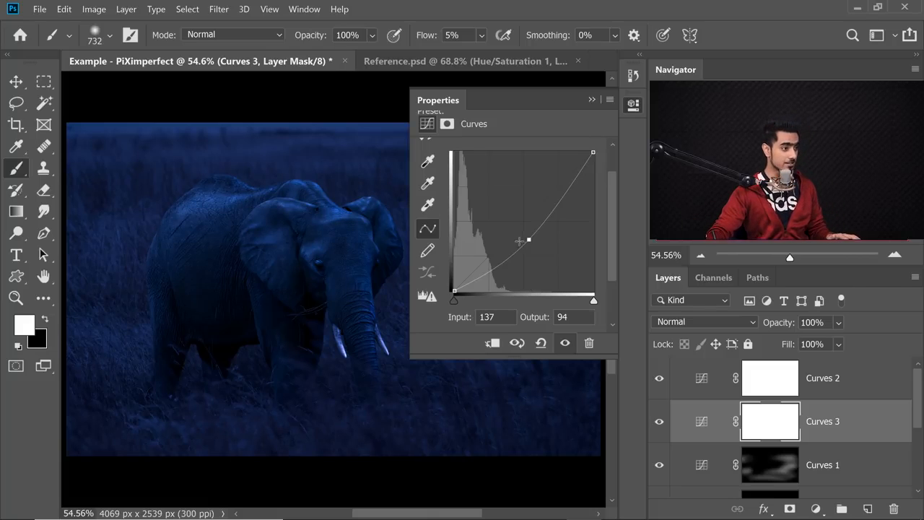
{"action": "left_click_drag", "start_coordinate": [529, 238], "coordinate": [528, 240]}
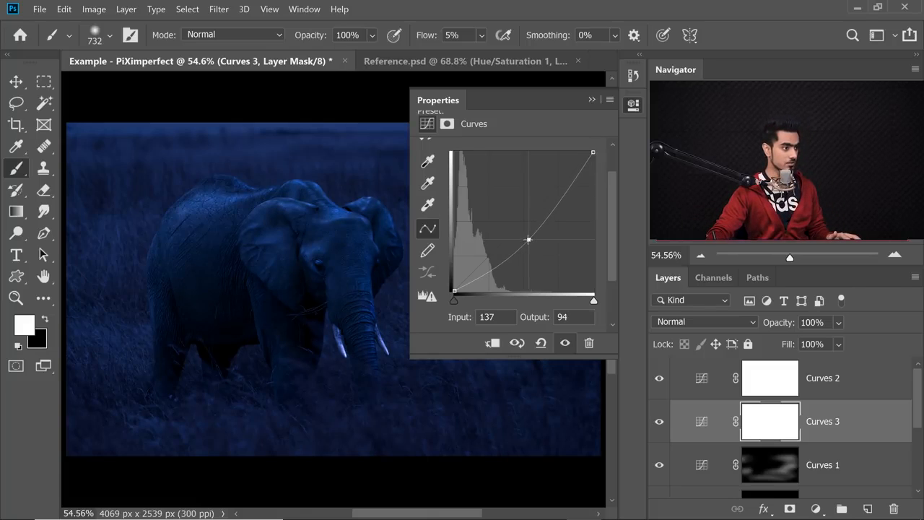
{"action": "left_click", "coordinate": [592, 99]}
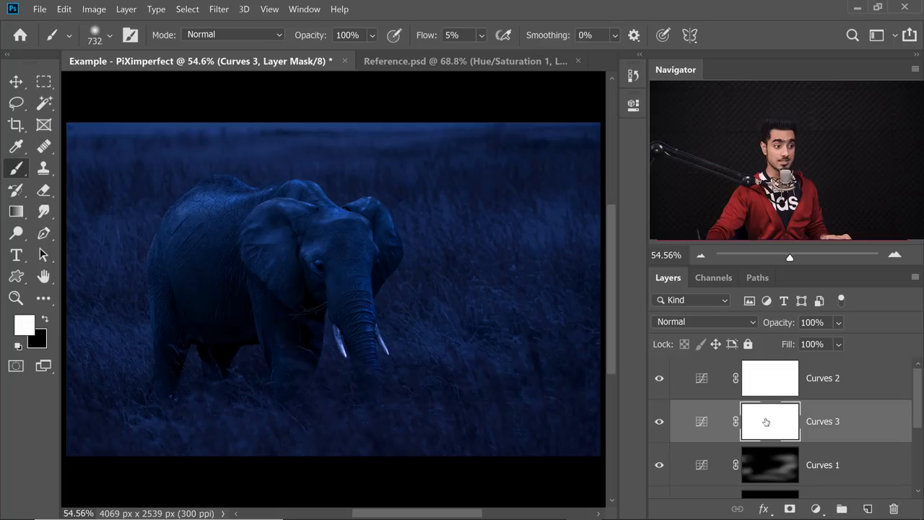
Paint black over the elephant's head and back in the Curves 3 mask with a very large Soft Round brush at 100% flow
{"action": "key", "text": "x"}
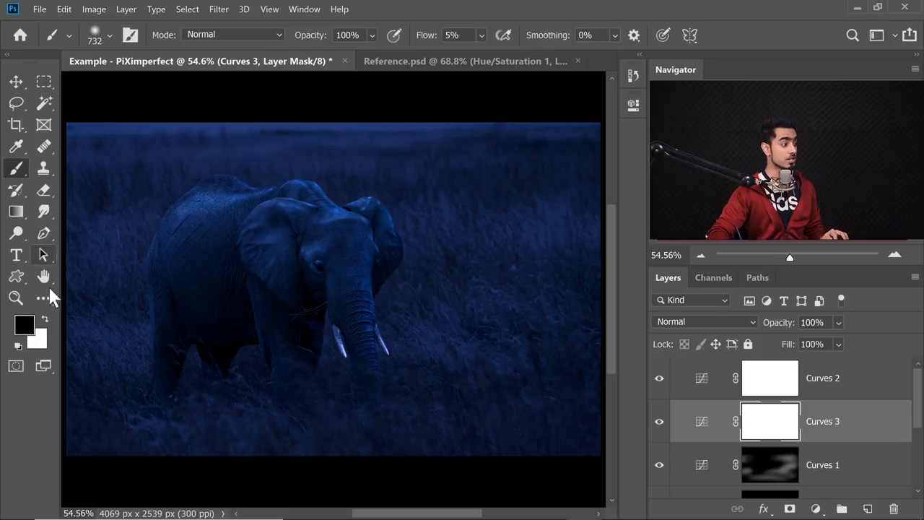
{"action": "mouse_move", "coordinate": [231, 243]}
{"action": "left_mouse_down"}
{"action": "mouse_move", "coordinate": [237, 253]}
{"action": "mouse_move", "coordinate": [260, 249]}
{"action": "left_mouse_up"}
{"action": "key", "text": "bracketright"}
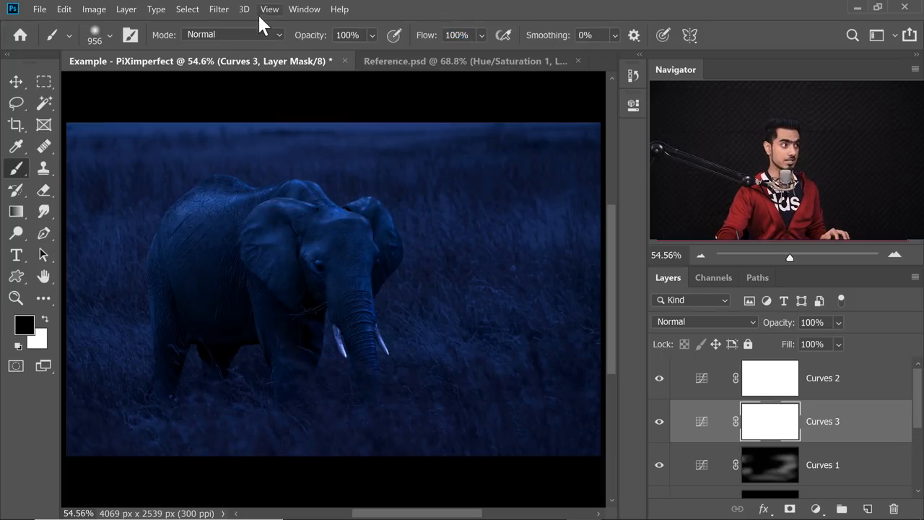
{"action": "left_click", "coordinate": [109, 35]}
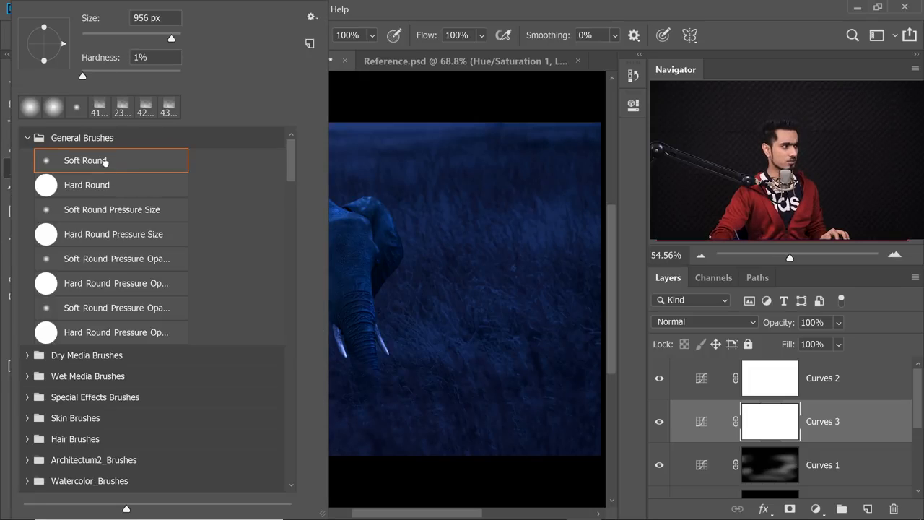
{"action": "key", "text": "Return"}
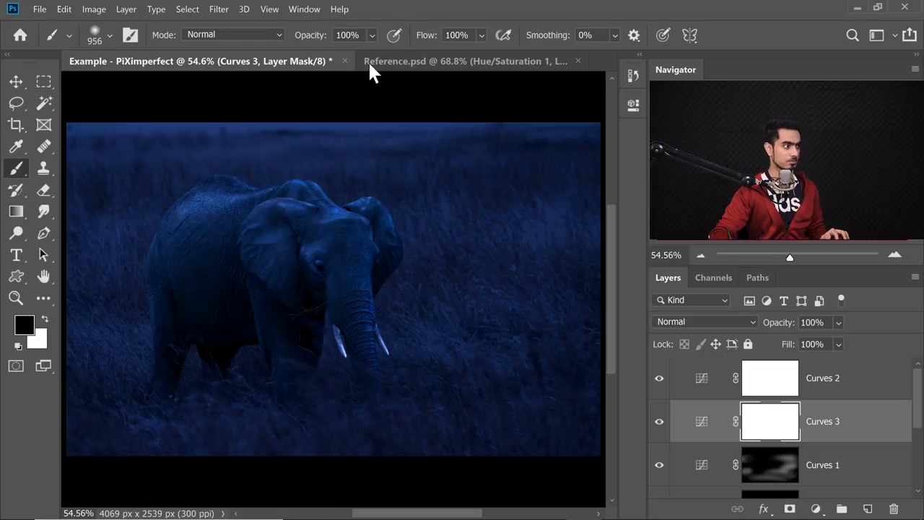
{"action": "left_click_drag", "start_coordinate": [318, 218], "coordinate": [304, 209]}
{"action": "left_click", "coordinate": [330, 184]}
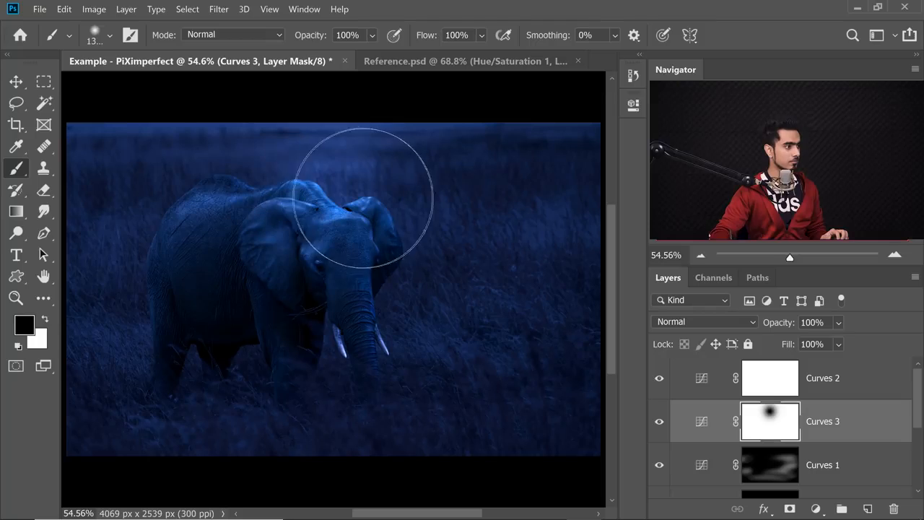
{"action": "mouse_move", "coordinate": [196, 184]}
{"action": "left_mouse_down"}
{"action": "mouse_move", "coordinate": [247, 196]}
{"action": "mouse_move", "coordinate": [215, 182]}
{"action": "mouse_move", "coordinate": [288, 190]}
{"action": "mouse_move", "coordinate": [268, 231]}
{"action": "left_mouse_up"}
{"action": "mouse_move", "coordinate": [392, 195]}
{"action": "left_mouse_down"}
{"action": "mouse_move", "coordinate": [418, 237]}
{"action": "mouse_move", "coordinate": [404, 231]}
{"action": "left_mouse_up"}
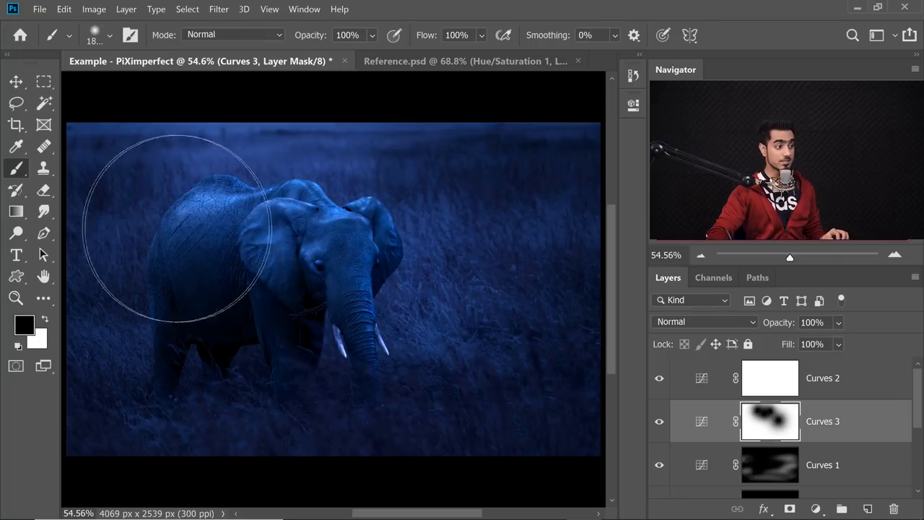
Refine the Curves 3 mask by painting white over the surrounding grass, confining the bright area to the elephant's upper body
{"action": "key", "text": "x"}
{"action": "mouse_move", "coordinate": [438, 262]}
{"action": "left_mouse_down"}
{"action": "mouse_move", "coordinate": [393, 275]}
{"action": "mouse_move", "coordinate": [238, 144]}
{"action": "left_mouse_up"}
{"action": "left_click", "coordinate": [399, 280]}
{"action": "left_click_drag", "start_coordinate": [154, 220], "coordinate": [192, 183]}
{"action": "mouse_move", "coordinate": [352, 199]}
{"action": "left_mouse_down"}
{"action": "mouse_move", "coordinate": [216, 154]}
{"action": "mouse_move", "coordinate": [320, 165]}
{"action": "mouse_move", "coordinate": [310, 163]}
{"action": "left_mouse_up"}
{"action": "left_click_drag", "start_coordinate": [489, 312], "coordinate": [535, 312]}
{"action": "left_click_drag", "start_coordinate": [489, 312], "coordinate": [103, 239]}
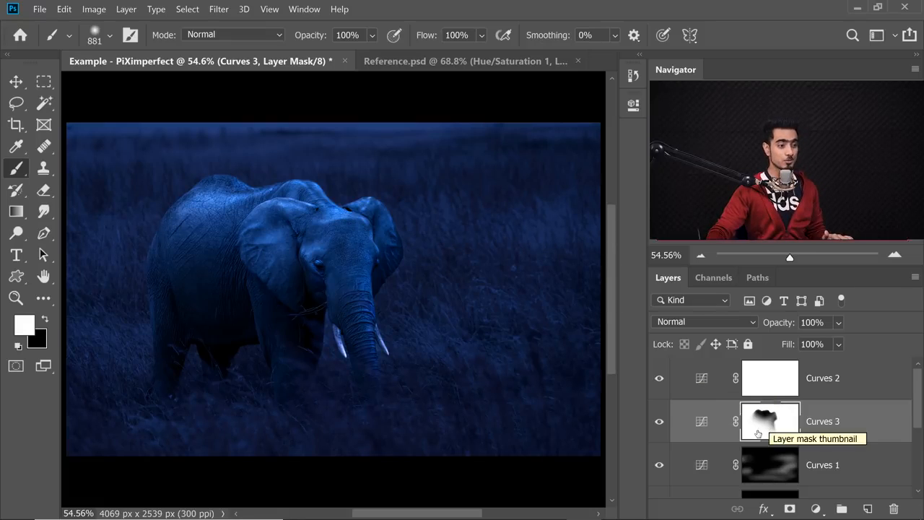
Open the mask properties of Curves 3 and set the mask density to 55%
{"action": "left_click", "coordinate": [303, 8]}
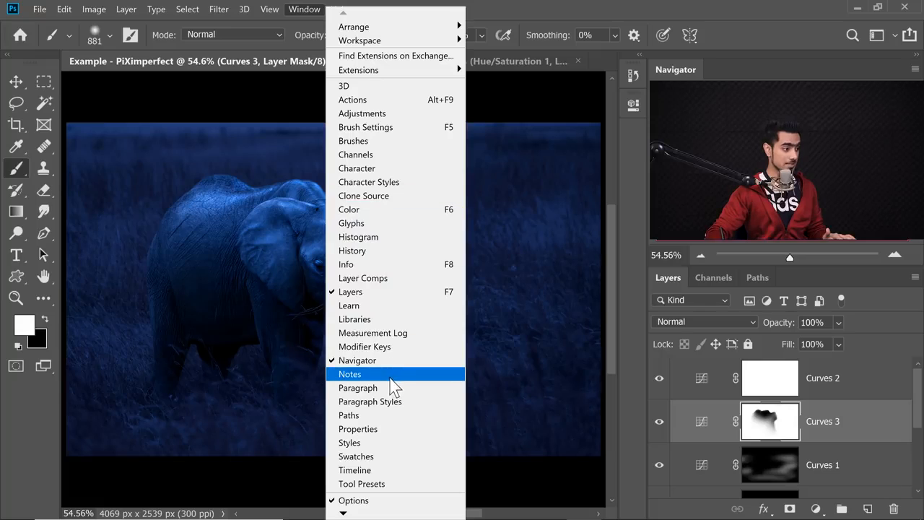
{"action": "left_click", "coordinate": [372, 430]}
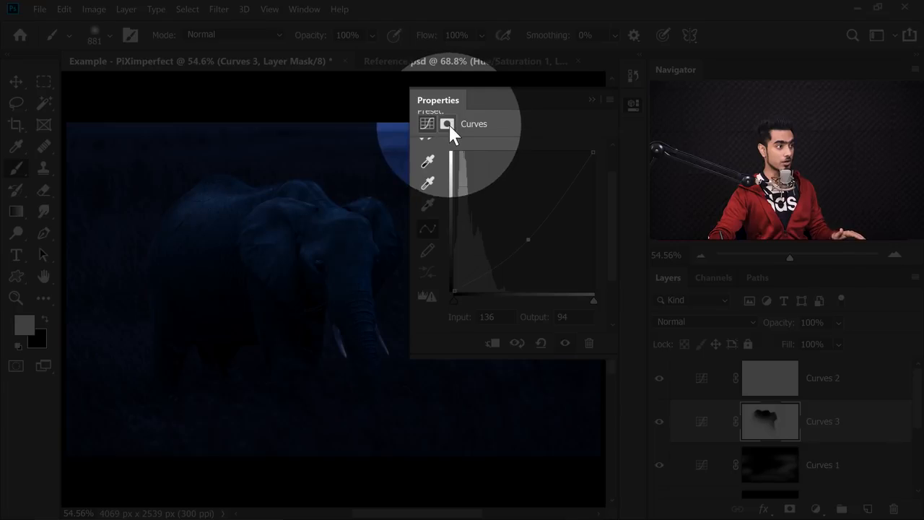
{"action": "left_click", "coordinate": [447, 122]}
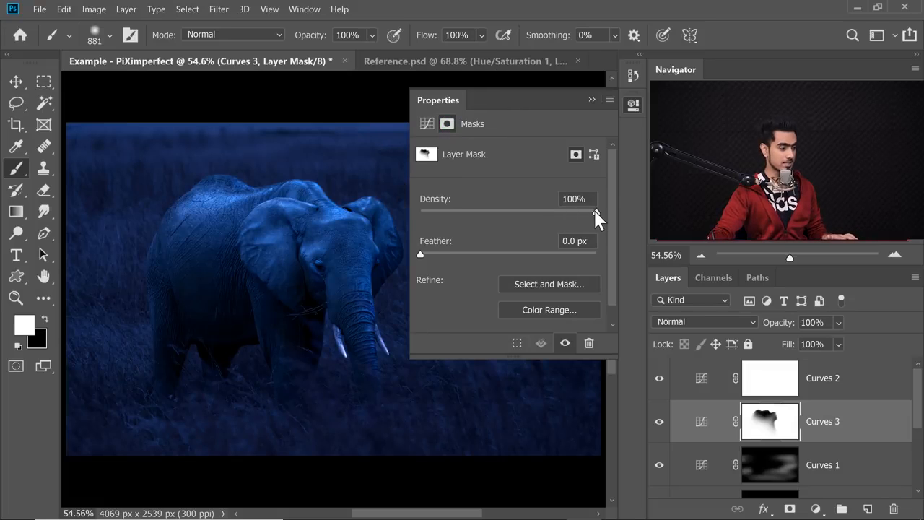
{"action": "left_click_drag", "start_coordinate": [547, 213], "coordinate": [521, 229]}
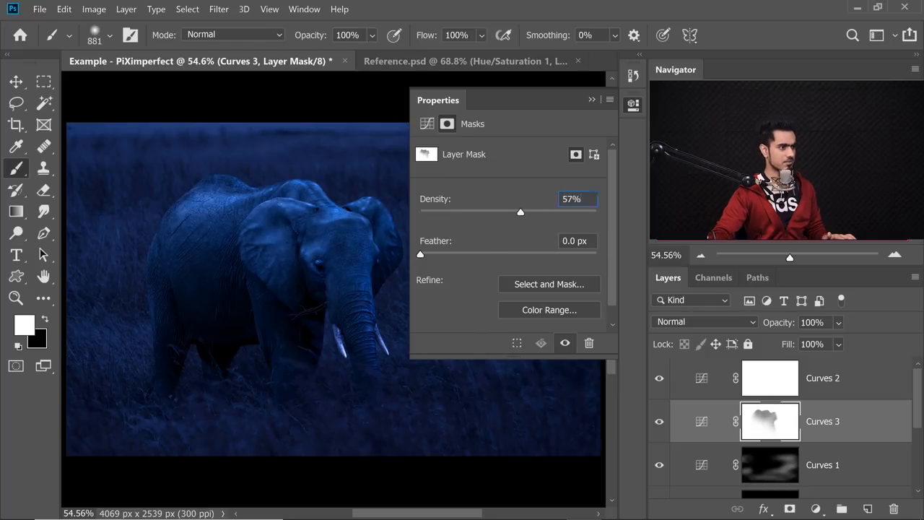
{"action": "type", "text": "55"}
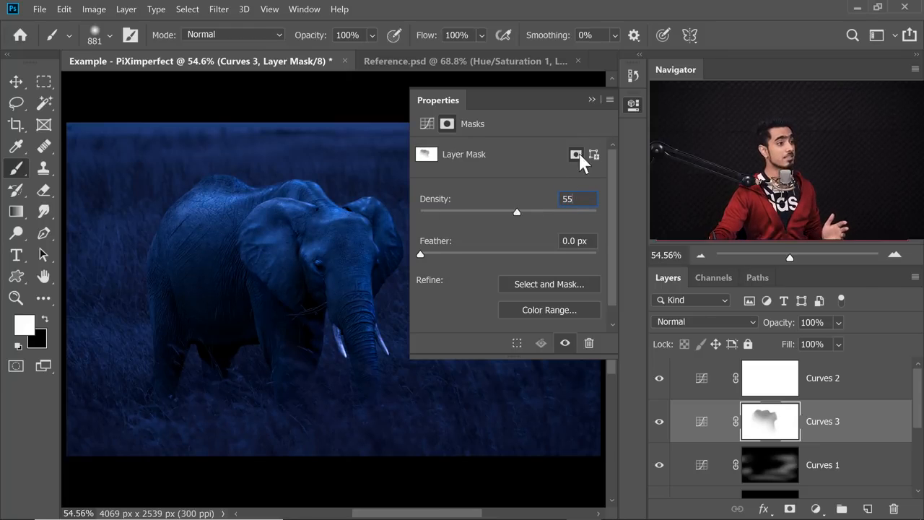
Add a Curves layer directly above Curves 3, pull its RGB midtones down to darken, and invert its mask to black
{"action": "left_click", "coordinate": [589, 99]}
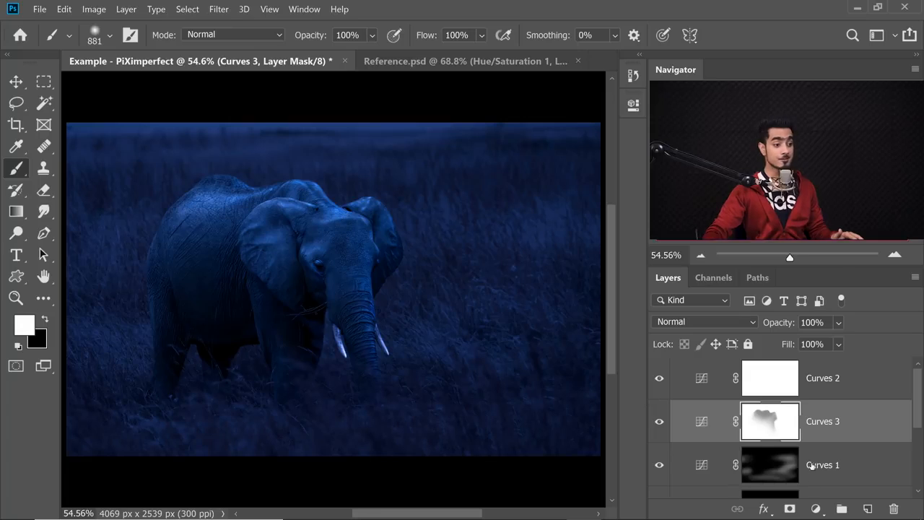
{"action": "left_click", "coordinate": [816, 509]}
{"action": "left_click", "coordinate": [821, 326]}
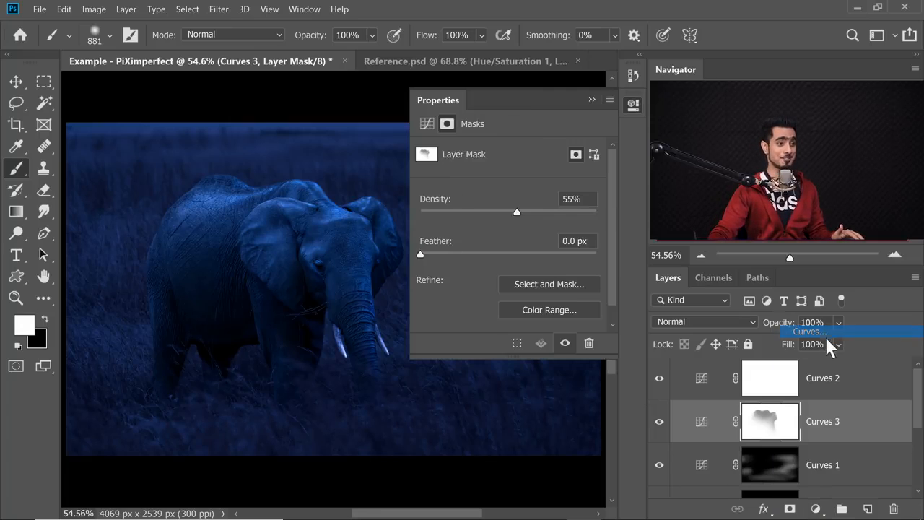
{"action": "left_click_drag", "start_coordinate": [525, 262], "coordinate": [538, 274]}
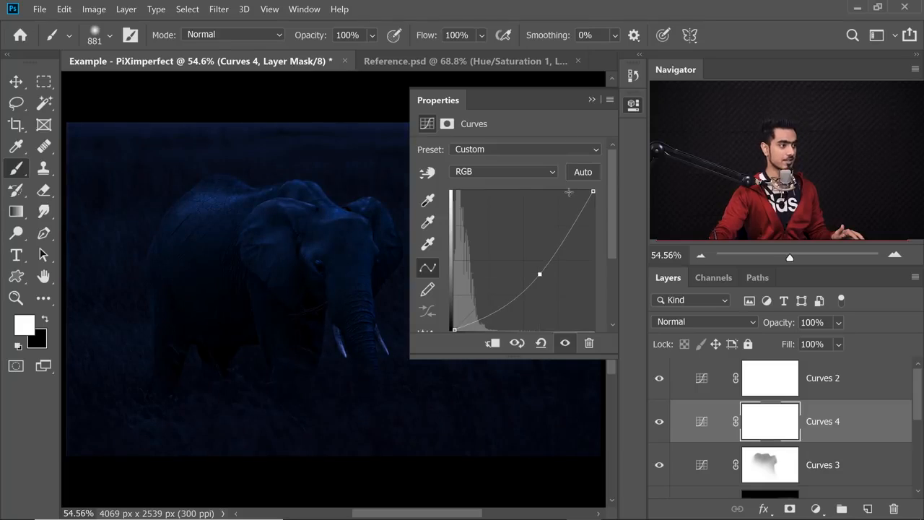
{"action": "left_click", "coordinate": [591, 99]}
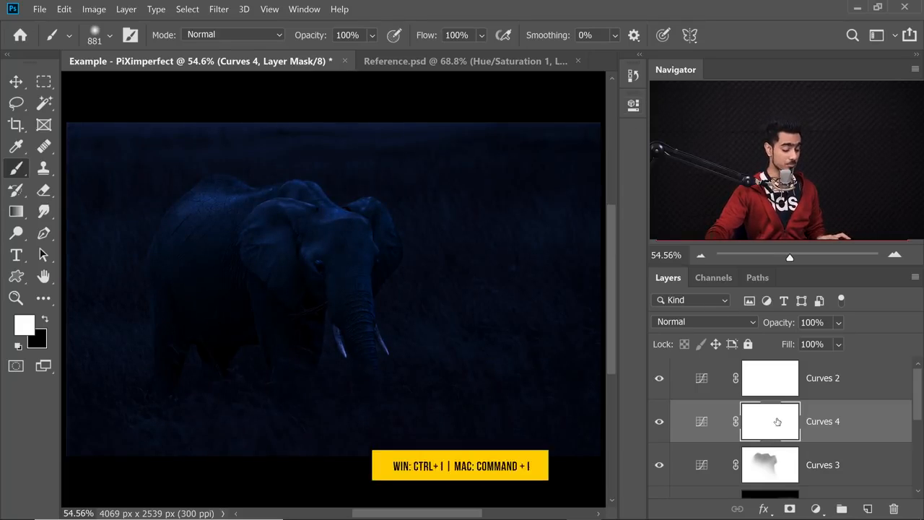
{"action": "key", "text": "ctrl+i"}
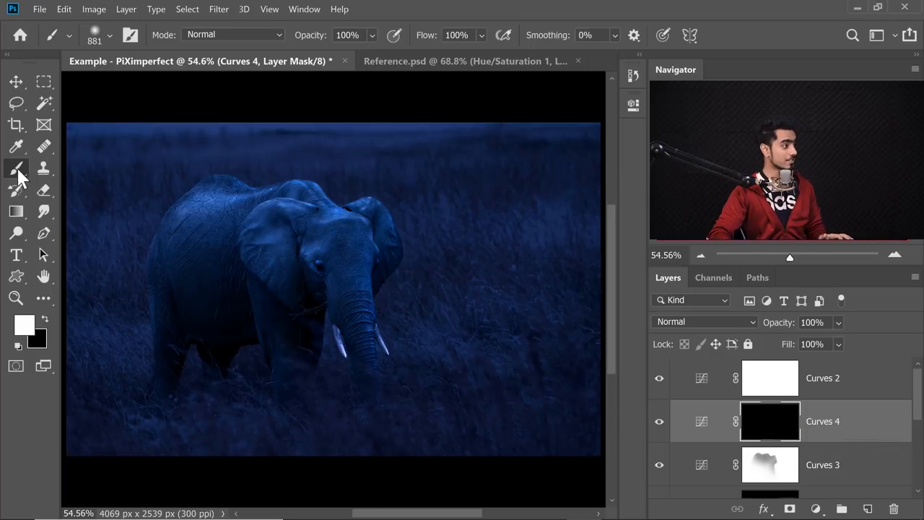
Paint one large, soft white dab at the centre of the Curves 4 mask, using a greatly enlarged brush
{"action": "right_click", "coordinate": [332, 241], "text": "alt"}
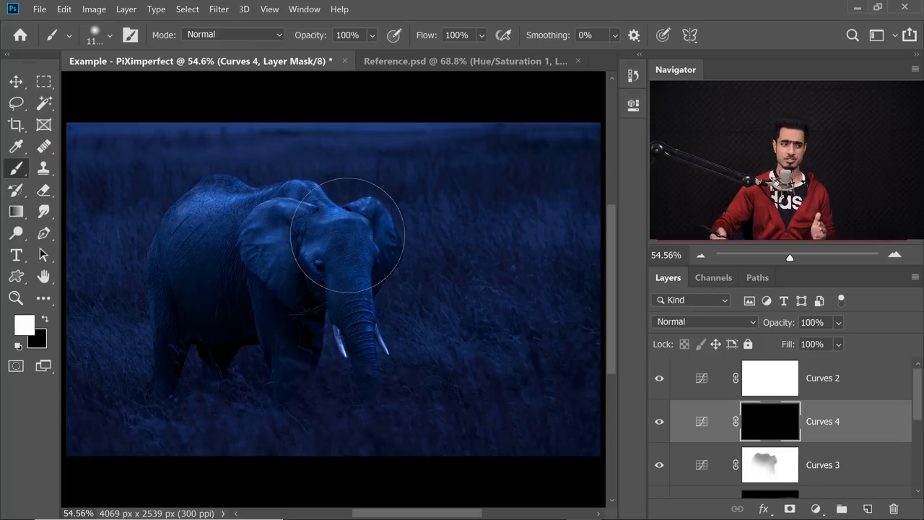
{"action": "right_click", "coordinate": [314, 287], "text": "alt"}
{"action": "right_click", "coordinate": [358, 279], "text": "alt"}
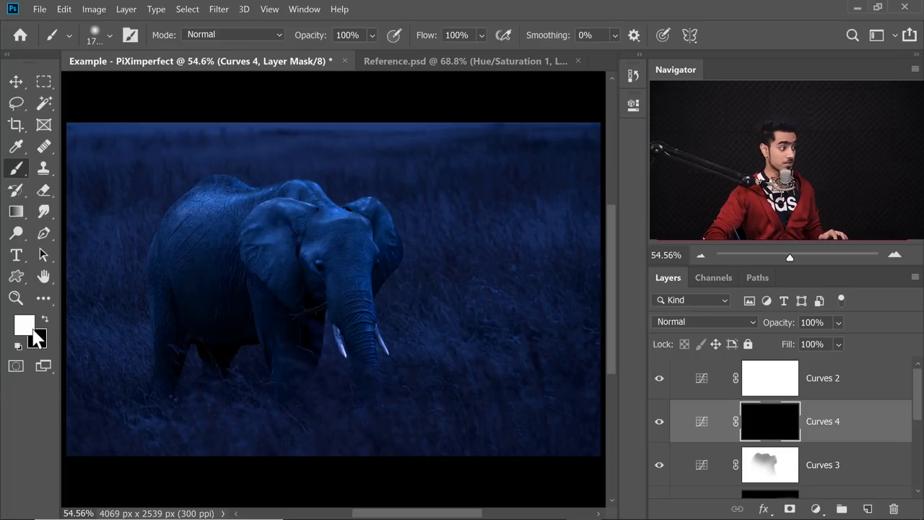
{"action": "right_click", "coordinate": [317, 284], "text": "alt"}
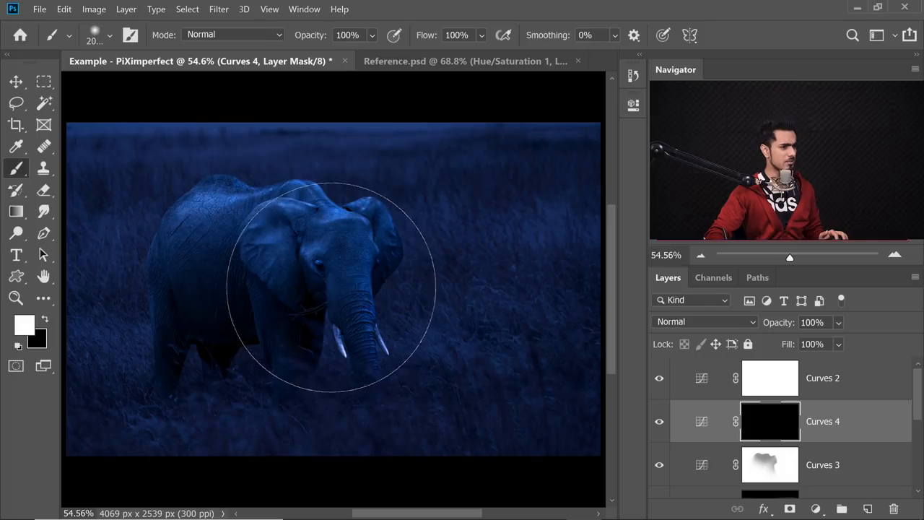
{"action": "left_click", "coordinate": [333, 286]}
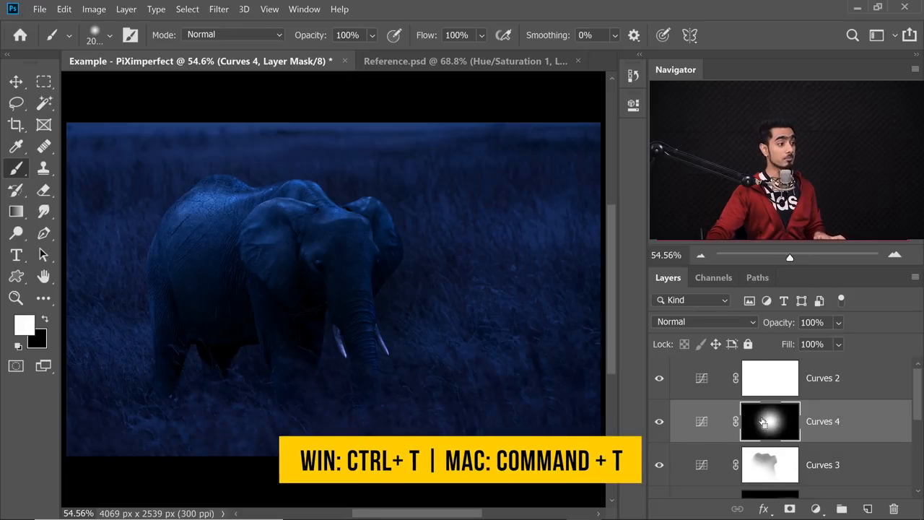
Transform the Curves 4 mask's white dab to about 139% width and 31% height, placing it over the grass beneath the elephant
{"action": "key", "text": "ctrl+t"}
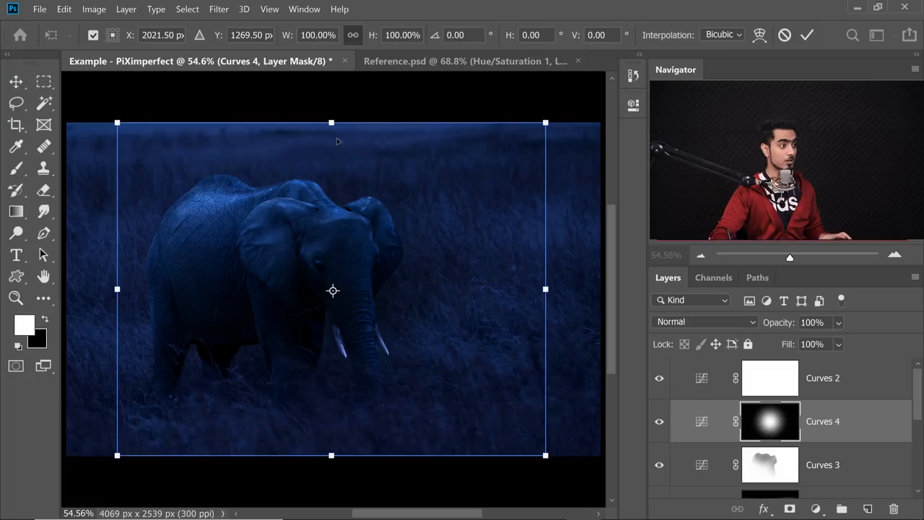
{"action": "left_click_drag", "start_coordinate": [332, 122], "coordinate": [331, 339]}
{"action": "left_click_drag", "start_coordinate": [419, 401], "coordinate": [313, 401]}
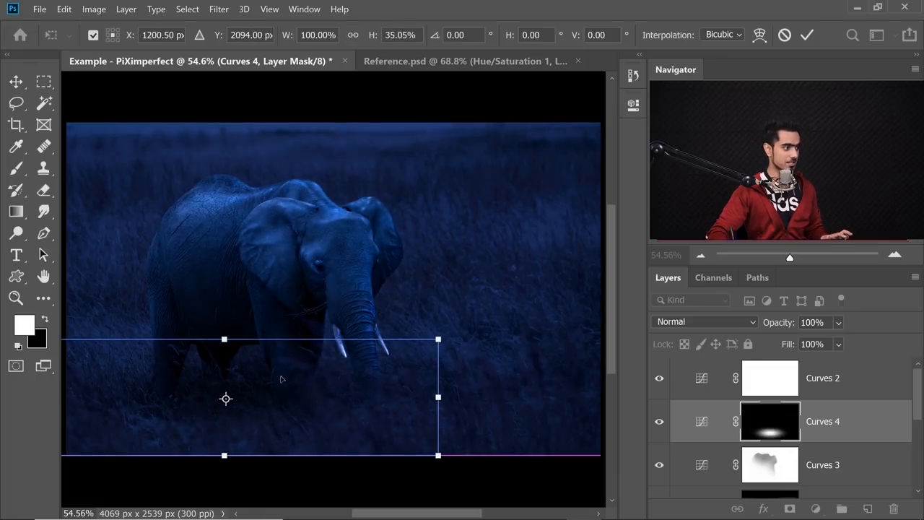
{"action": "left_click_drag", "start_coordinate": [223, 340], "coordinate": [225, 353]}
{"action": "left_click_drag", "start_coordinate": [449, 396], "coordinate": [532, 402]}
{"action": "left_click_drag", "start_coordinate": [374, 401], "coordinate": [339, 402]}
{"action": "left_click_drag", "start_coordinate": [458, 403], "coordinate": [493, 403]}
{"action": "left_click_drag", "start_coordinate": [361, 402], "coordinate": [383, 412]}
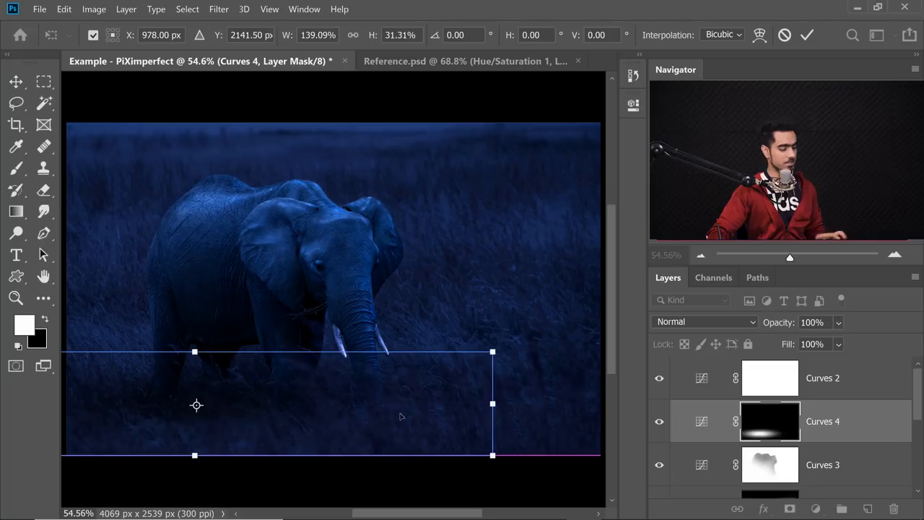
{"action": "key", "text": "Return"}
Paint black over the elephant's legs in the Curves 4 mask with a 152 px brush and set the layer's opacity to 40%
{"action": "key", "text": "b"}
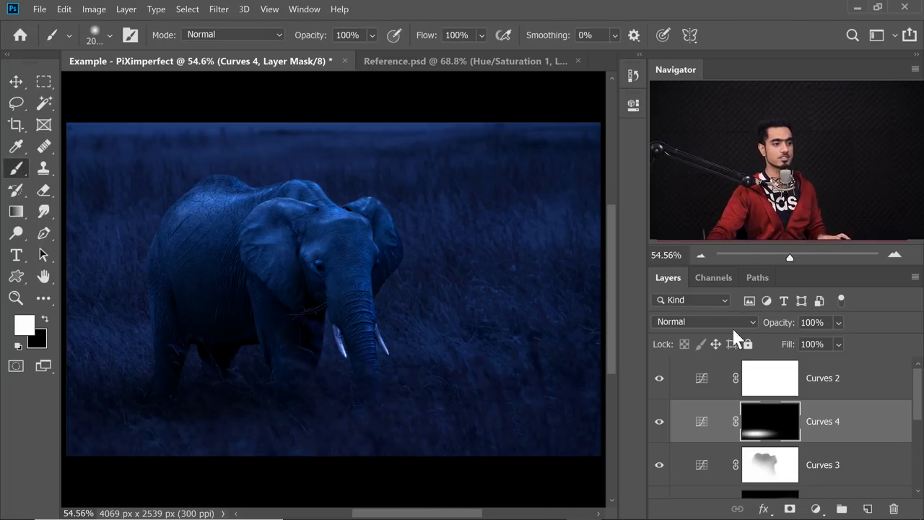
{"action": "mouse_move", "coordinate": [233, 388]}
{"action": "left_mouse_down"}
{"action": "mouse_move", "coordinate": [192, 375]}
{"action": "mouse_move", "coordinate": [296, 352]}
{"action": "mouse_move", "coordinate": [207, 304]}
{"action": "left_mouse_up"}
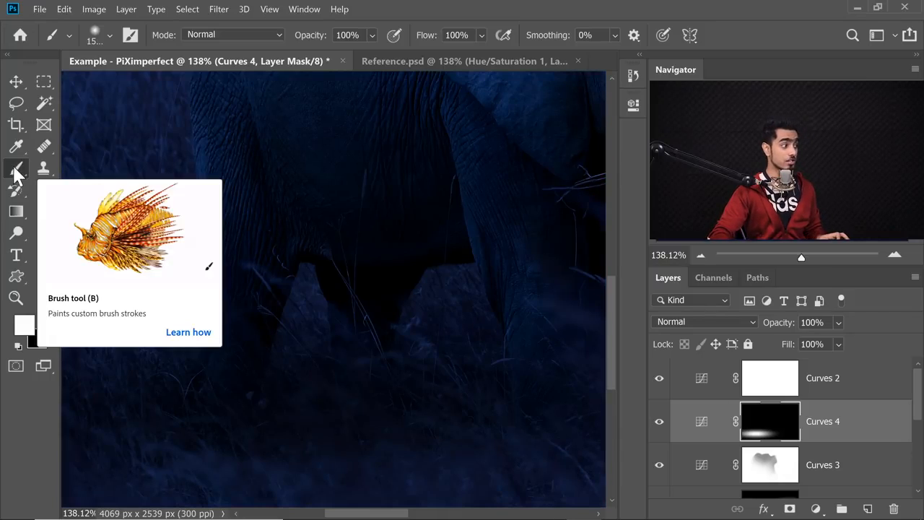
{"action": "left_click", "coordinate": [17, 345]}
{"action": "mouse_move", "coordinate": [268, 299]}
{"action": "left_mouse_down"}
{"action": "mouse_move", "coordinate": [325, 285]}
{"action": "mouse_move", "coordinate": [264, 289]}
{"action": "mouse_move", "coordinate": [246, 278]}
{"action": "left_mouse_up"}
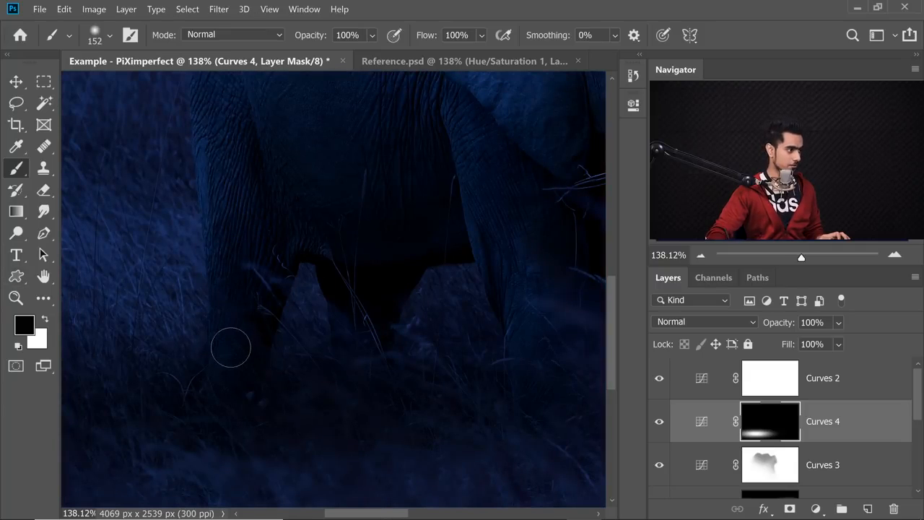
{"action": "left_click_drag", "start_coordinate": [456, 313], "coordinate": [339, 296]}
{"action": "left_click_drag", "start_coordinate": [419, 355], "coordinate": [488, 250]}
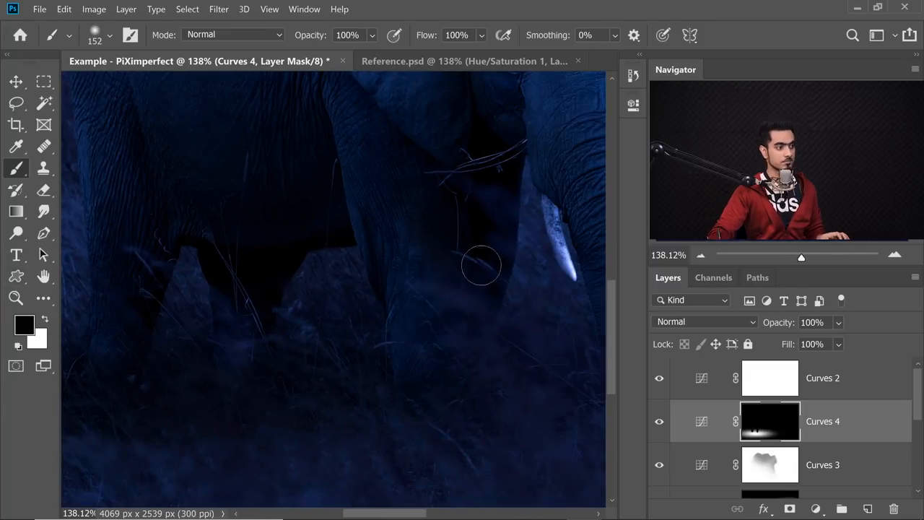
{"action": "left_click_drag", "start_coordinate": [585, 332], "coordinate": [425, 280]}
{"action": "key", "text": "ctrl+0"}
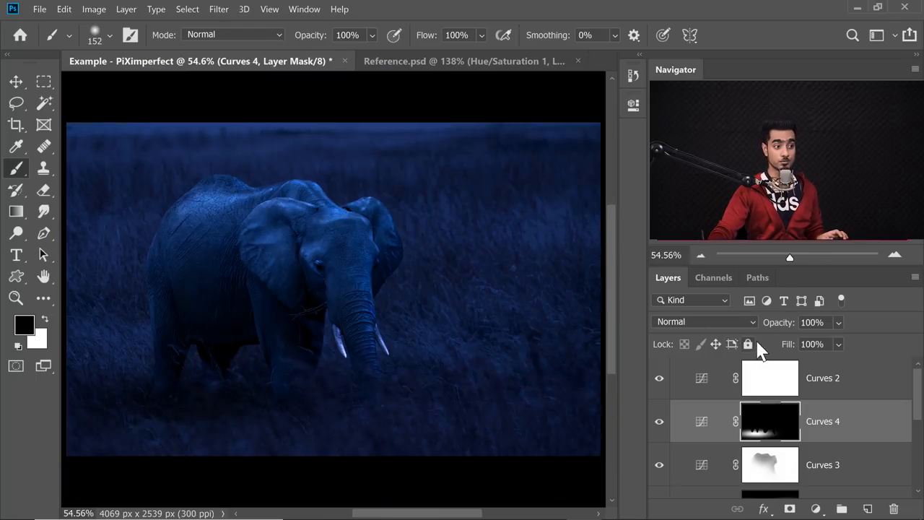
{"action": "type", "text": "68"}
{"action": "key", "text": "Return"}
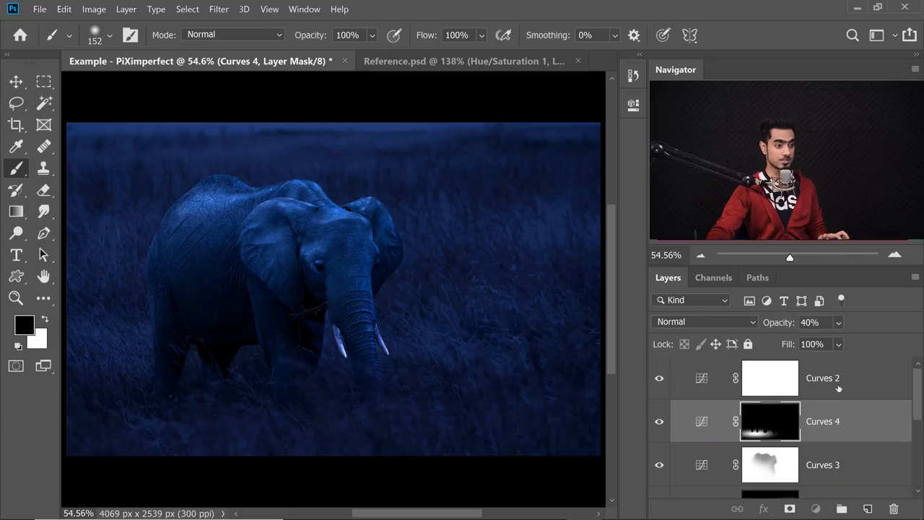
Group all the layers from Curves 2 down to Highlights and name the group Lights
{"action": "left_click", "coordinate": [836, 384]}
{"action": "left_click_drag", "start_coordinate": [915, 371], "coordinate": [906, 473]}
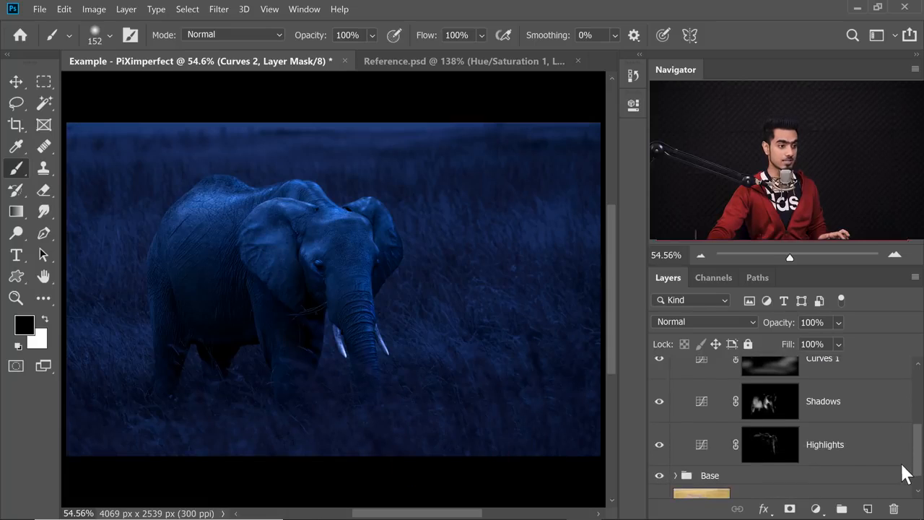
{"action": "left_click", "coordinate": [839, 446], "text": "shift"}
{"action": "left_click_drag", "start_coordinate": [910, 461], "coordinate": [910, 393]}
{"action": "key", "text": "ctrl+g"}
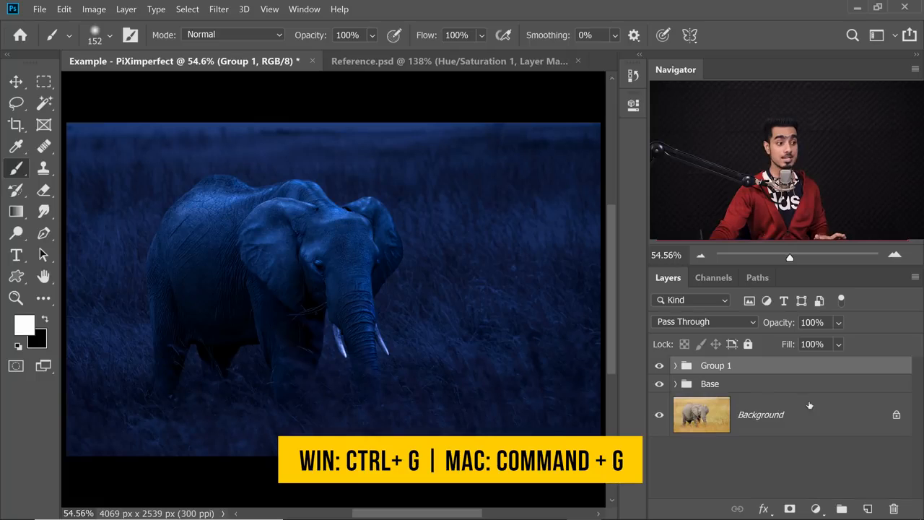
{"action": "double_click", "coordinate": [716, 366]}
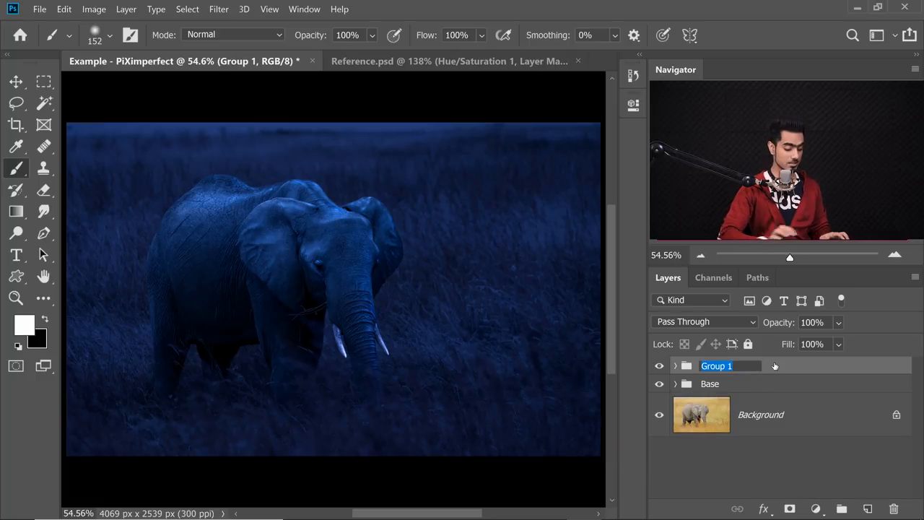
{"action": "key", "text": "Return"}
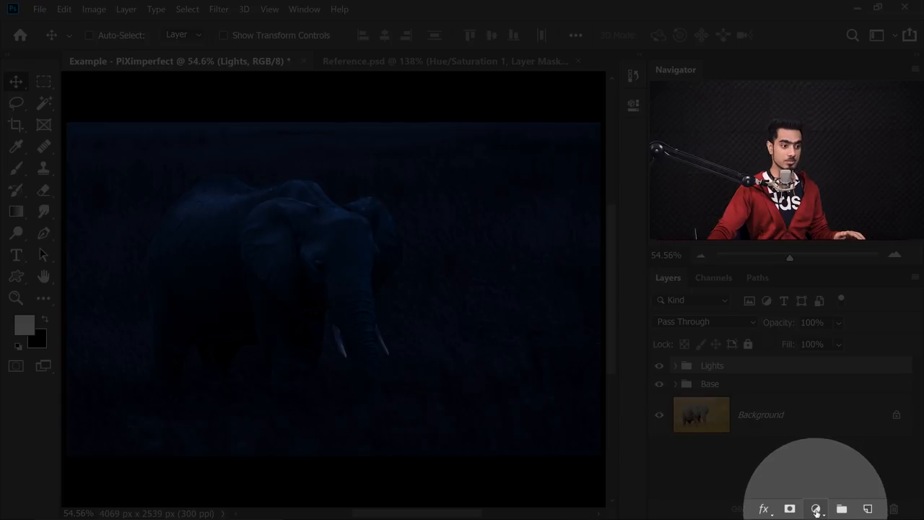
Add a Gradient Fill layer above the Lights group using the Foreground to Transparent preset with a white (ffffff) starting stop
{"action": "left_click", "coordinate": [816, 510]}
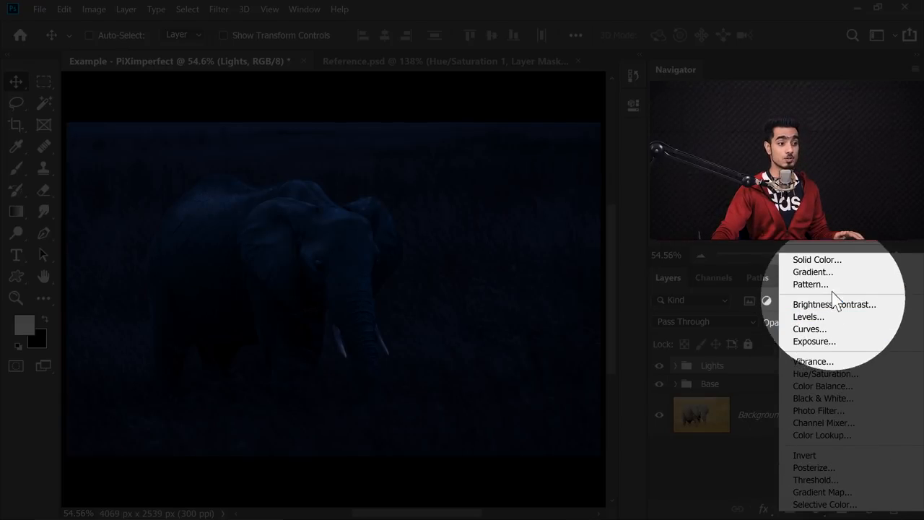
{"action": "left_click", "coordinate": [811, 273]}
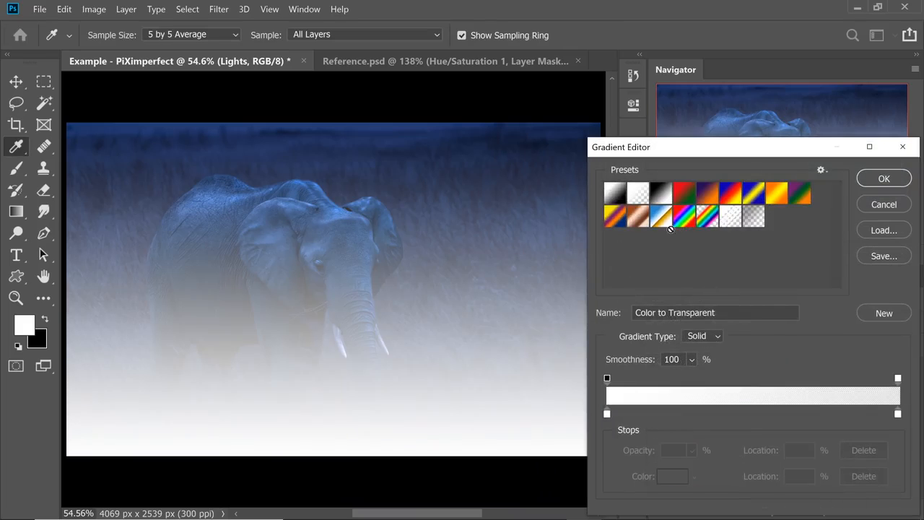
{"action": "left_click", "coordinate": [638, 191]}
{"action": "left_click", "coordinate": [607, 415]}
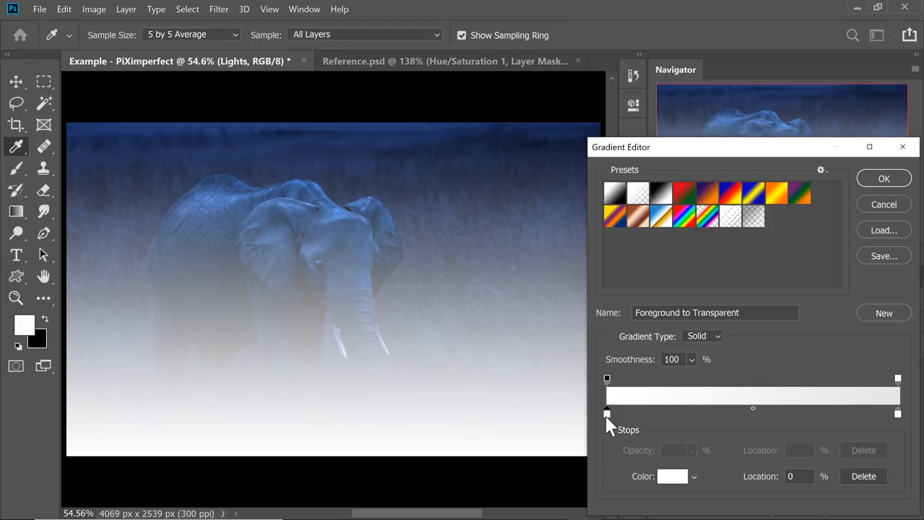
{"action": "left_click", "coordinate": [607, 417]}
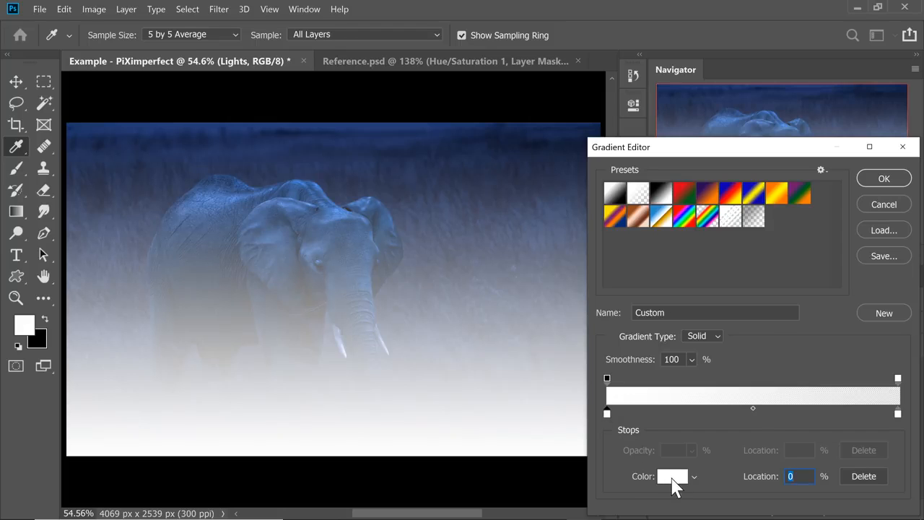
{"action": "left_click", "coordinate": [672, 477]}
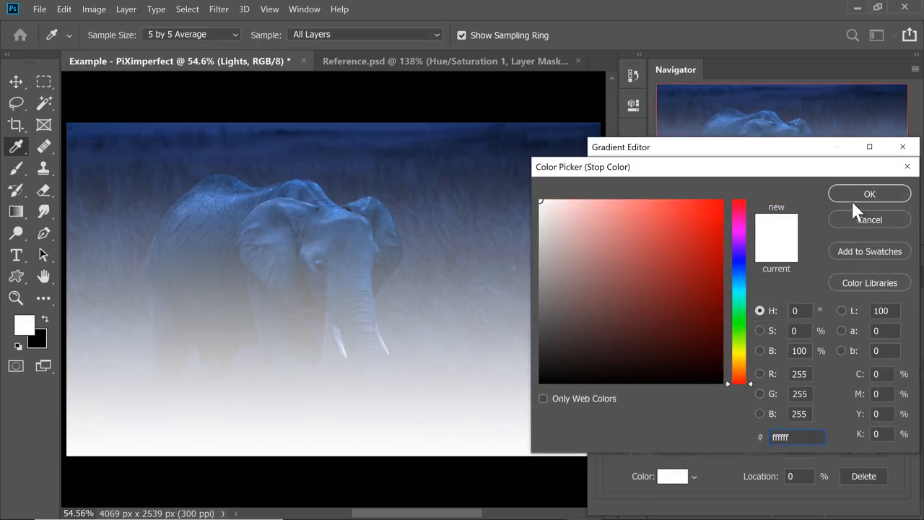
{"action": "left_click", "coordinate": [853, 201]}
{"action": "left_click", "coordinate": [607, 380]}
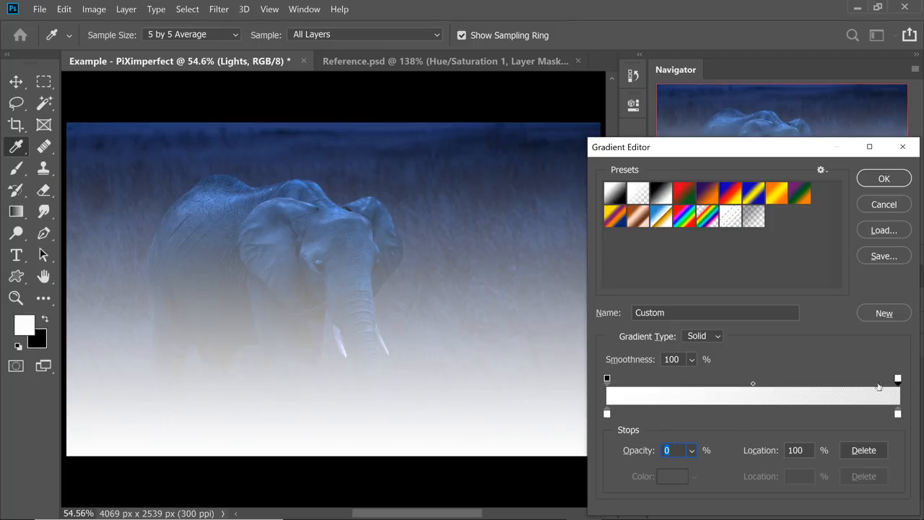
Set the gradient's end colour stop to blue 2e54bc and accept the edited gradient
{"action": "left_click", "coordinate": [897, 415]}
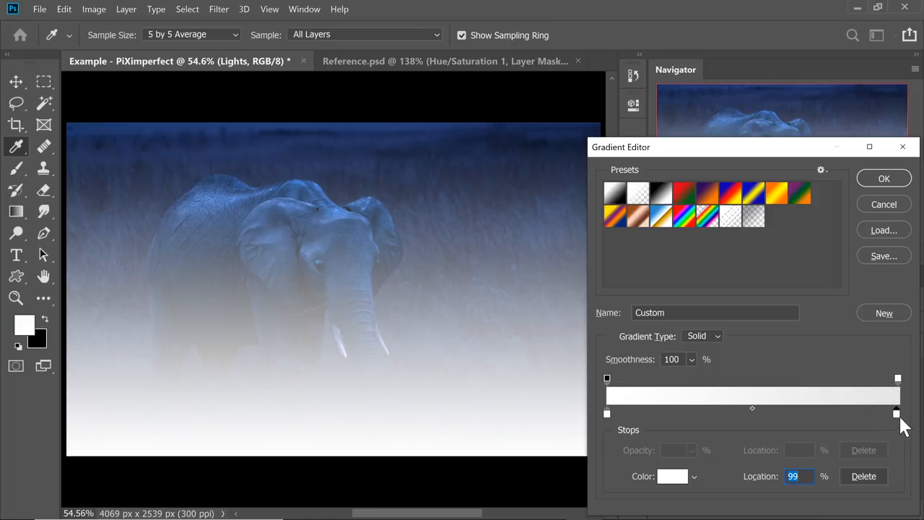
{"action": "left_click", "coordinate": [676, 478]}
{"action": "left_click", "coordinate": [739, 270]}
{"action": "mouse_move", "coordinate": [701, 244]}
{"action": "left_mouse_down"}
{"action": "mouse_move", "coordinate": [696, 252]}
{"action": "mouse_move", "coordinate": [696, 237]}
{"action": "left_mouse_up"}
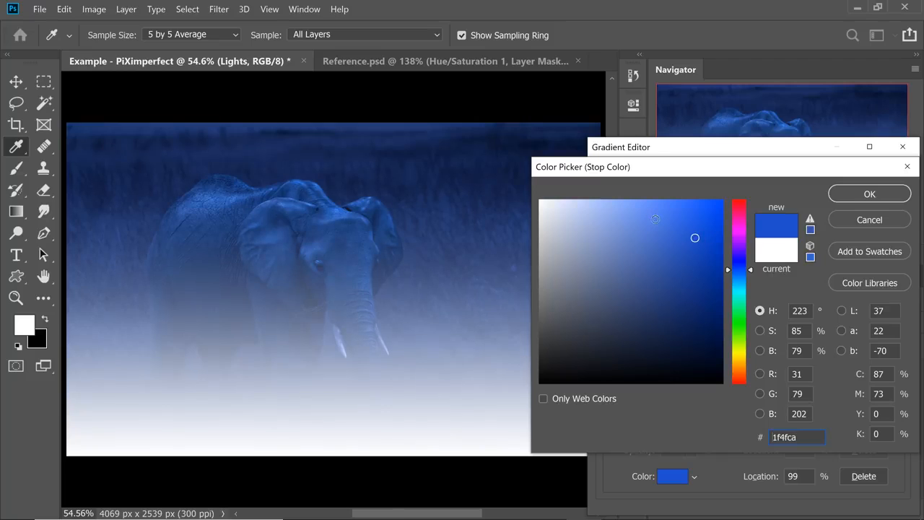
{"action": "left_click", "coordinate": [383, 126]}
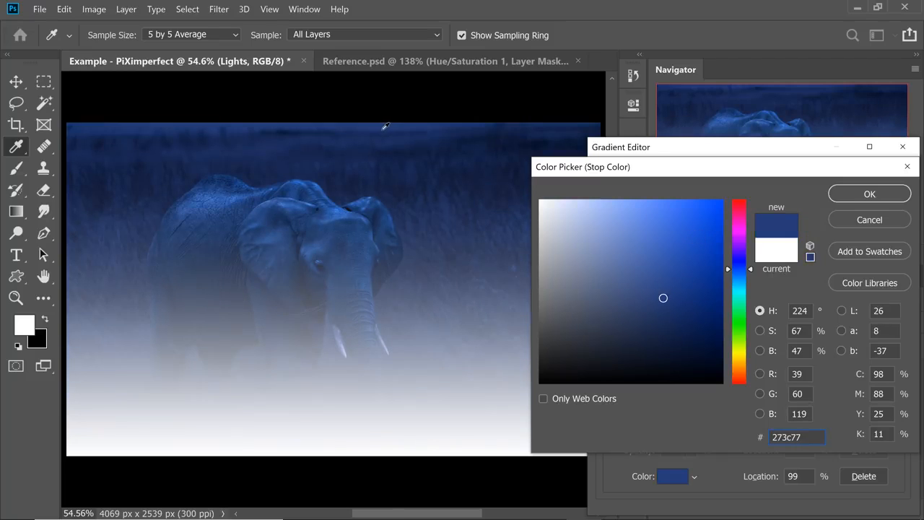
{"action": "left_click", "coordinate": [673, 247]}
{"action": "left_click", "coordinate": [677, 247]}
{"action": "left_click", "coordinate": [868, 194]}
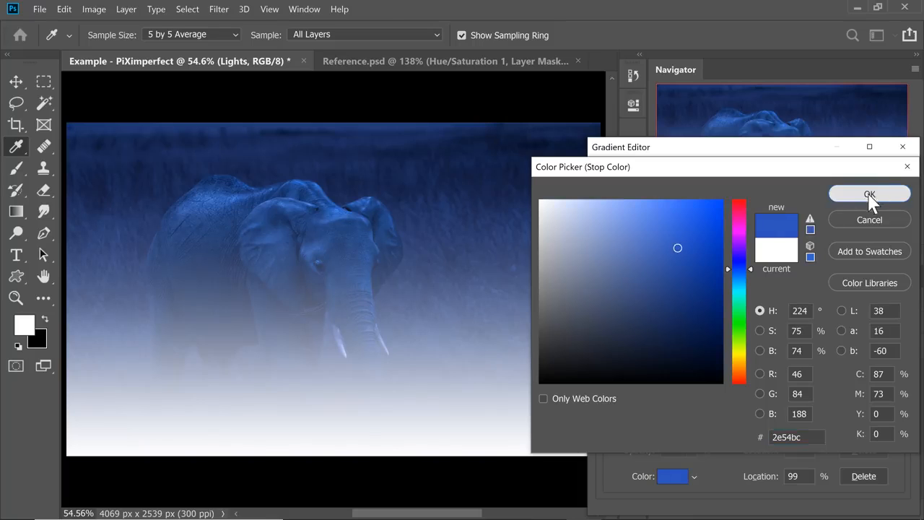
{"action": "left_click", "coordinate": [879, 181]}
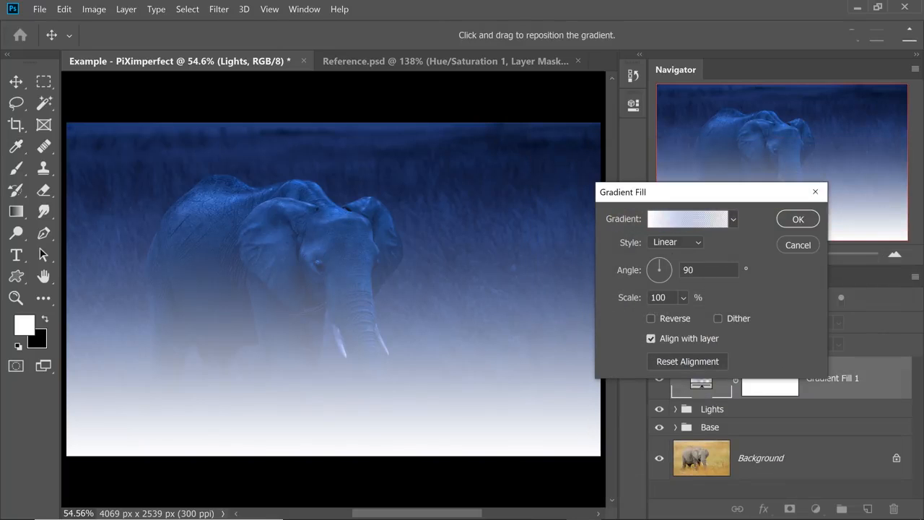
Change the gradient's style to Radial and move its centre above the photo's upper edge, slightly right of the middle
{"action": "left_click", "coordinate": [677, 238]}
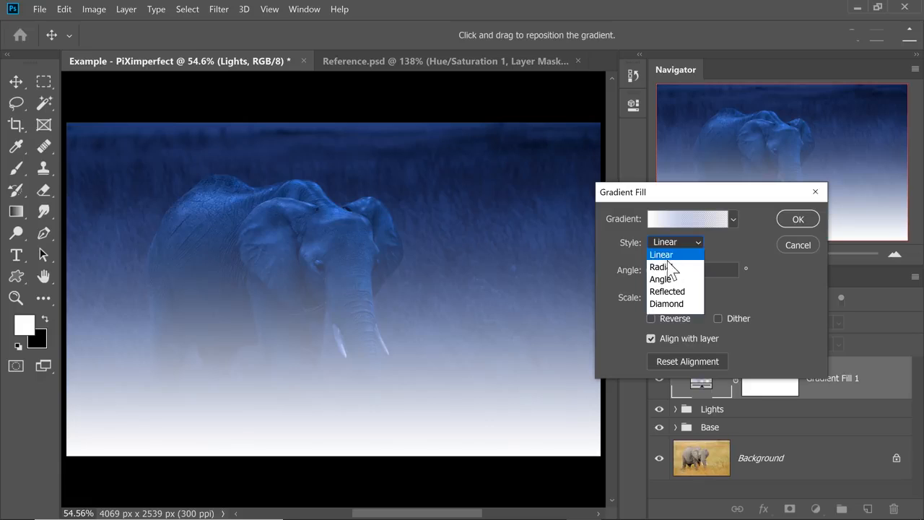
{"action": "left_click", "coordinate": [662, 267]}
{"action": "left_click_drag", "start_coordinate": [336, 274], "coordinate": [394, 139]}
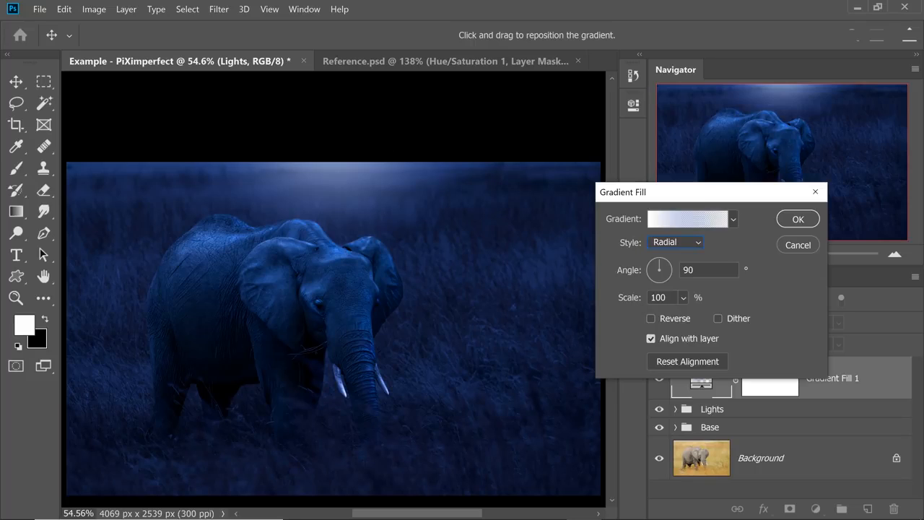
Set the radial gradient's scale to 284%, fine-tune the glow's position above the elephant and accept the gradient fill
{"action": "left_click_drag", "start_coordinate": [628, 300], "coordinate": [712, 305]}
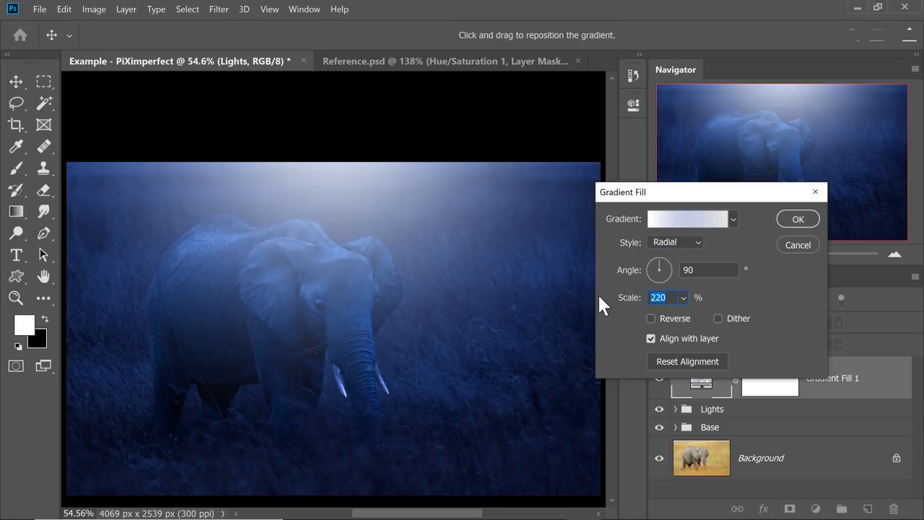
{"action": "type", "text": "350"}
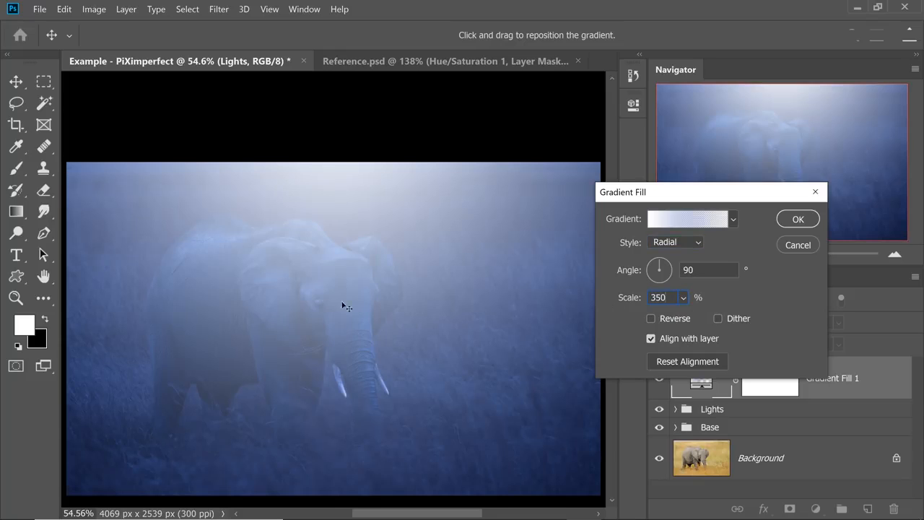
{"action": "left_click_drag", "start_coordinate": [345, 306], "coordinate": [399, 136]}
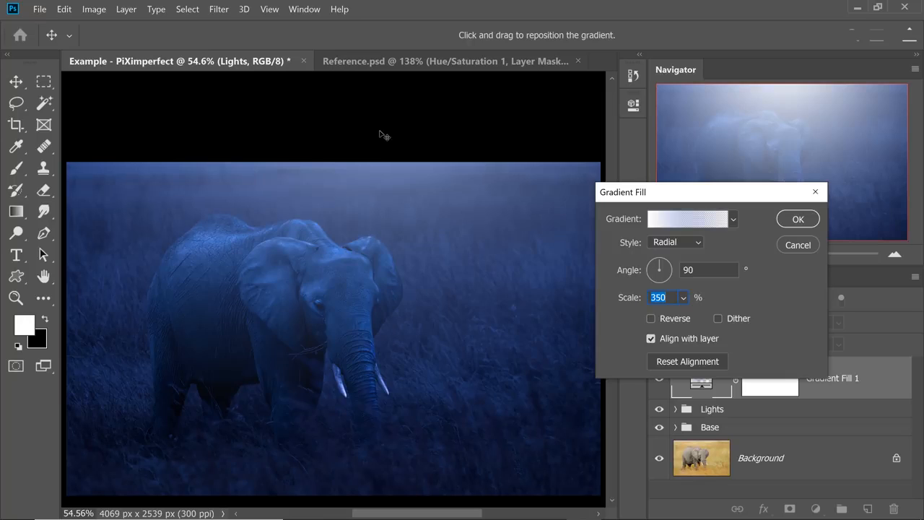
{"action": "left_click_drag", "start_coordinate": [635, 300], "coordinate": [588, 300]}
{"action": "left_click_drag", "start_coordinate": [381, 227], "coordinate": [384, 202]}
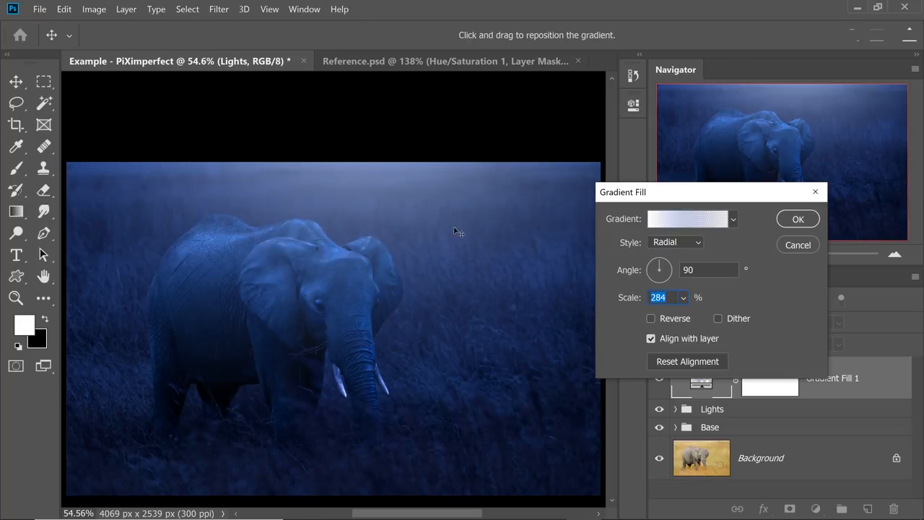
{"action": "left_click", "coordinate": [796, 220]}
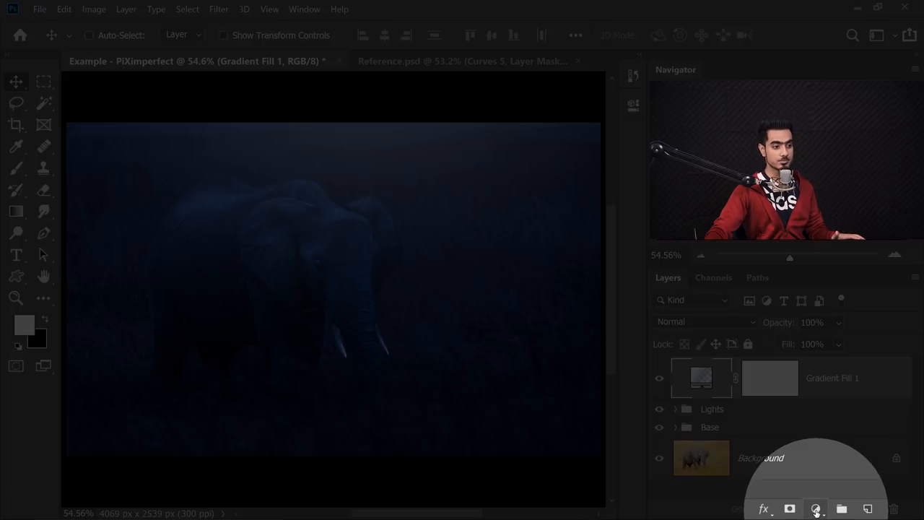
Add a Curves adjustment layer above Gradient Fill 1 and raise the curve to brighten the image
{"action": "left_click", "coordinate": [816, 508]}
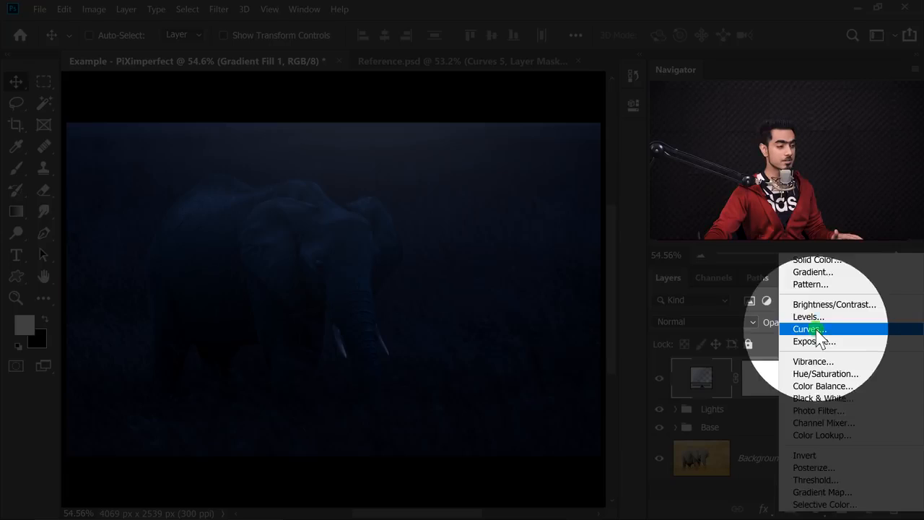
{"action": "left_click", "coordinate": [814, 329]}
{"action": "left_click_drag", "start_coordinate": [538, 238], "coordinate": [520, 223]}
{"action": "left_click", "coordinate": [591, 100]}
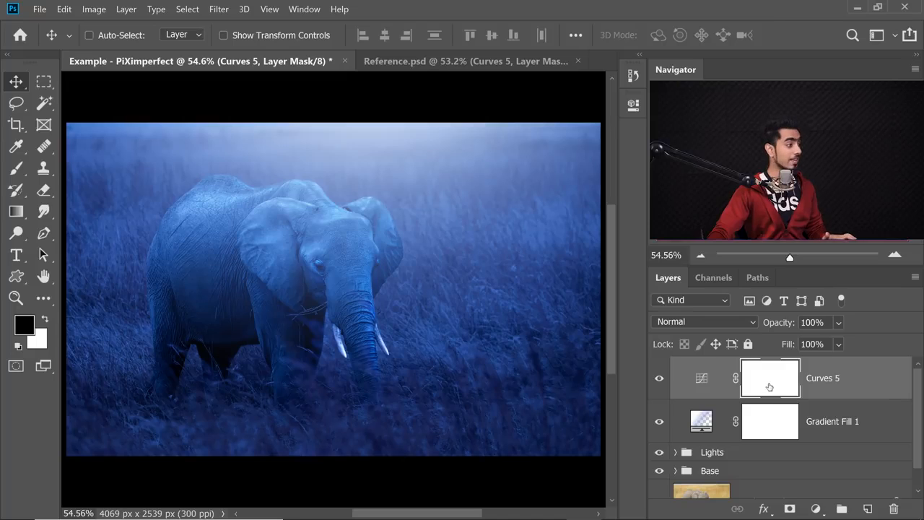
Draw vertical linear black-white gradients on the Curves 5 mask to limit the brightening to the photo's upper part, and compare the effect
{"action": "left_click", "coordinate": [16, 212]}
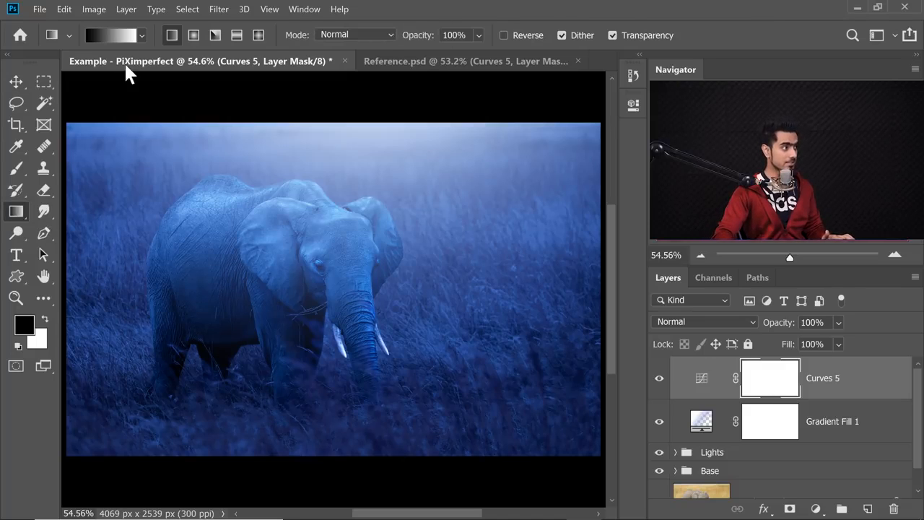
{"action": "left_click", "coordinate": [141, 37]}
{"action": "key", "text": "Escape"}
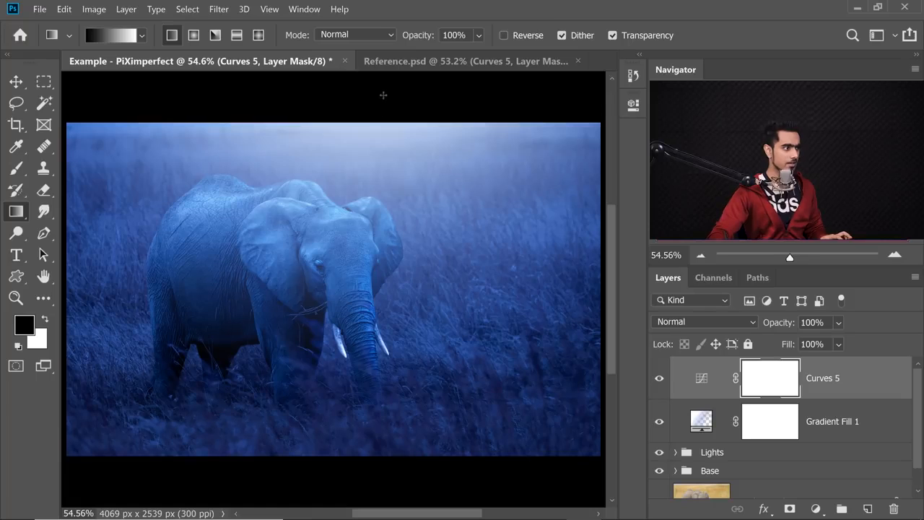
{"action": "left_click_drag", "start_coordinate": [383, 95], "coordinate": [383, 208]}
{"action": "scroll", "coordinate": [375, 217], "scroll_direction": "down", "scroll_amount": 3}
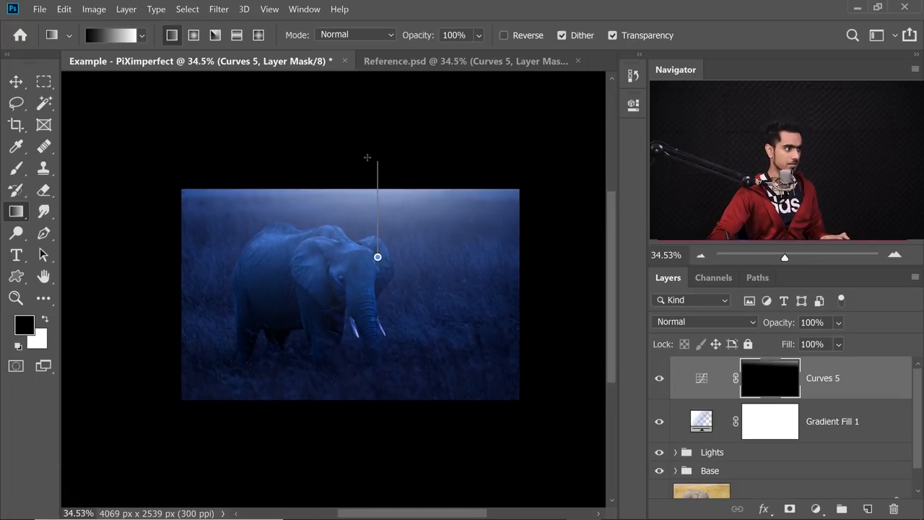
{"action": "left_click_drag", "start_coordinate": [368, 164], "coordinate": [369, 165]}
{"action": "left_click_drag", "start_coordinate": [369, 277], "coordinate": [370, 275]}
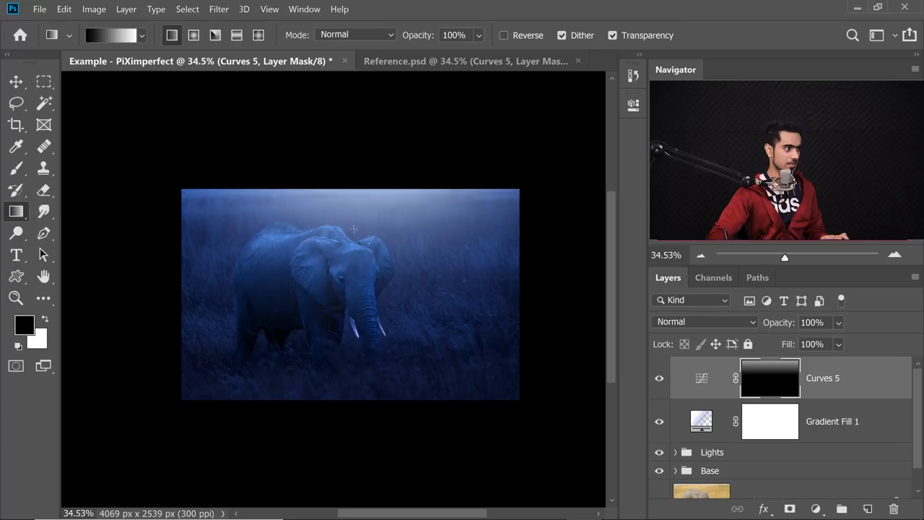
{"action": "left_click_drag", "start_coordinate": [373, 123], "coordinate": [372, 124]}
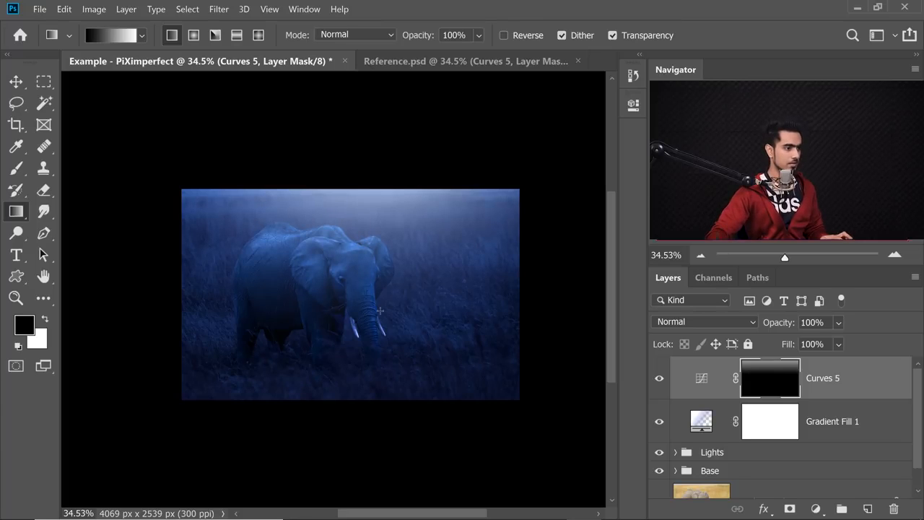
{"action": "left_click", "coordinate": [659, 379]}
{"action": "left_click", "coordinate": [659, 379]}
{"action": "left_click", "coordinate": [659, 379]}
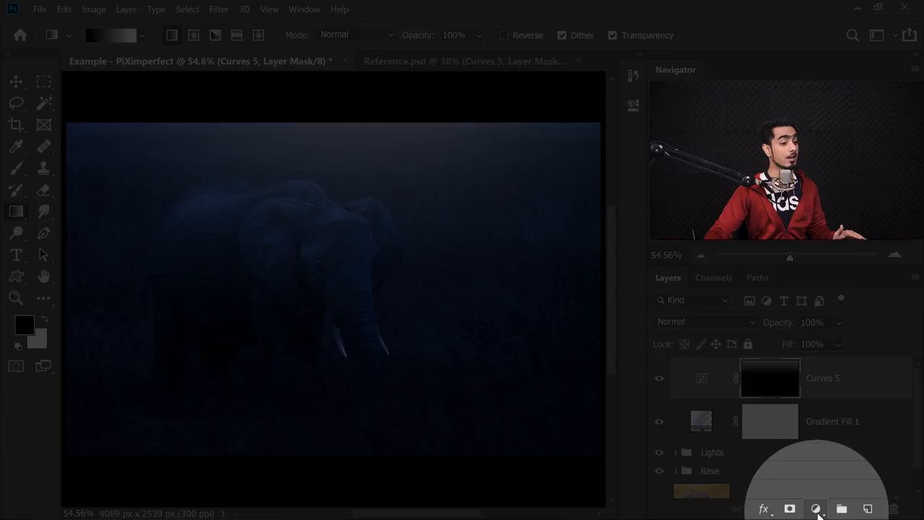
Add a Color Lookup adjustment layer above Curves 5 using the HorrorBlue.3DL 3D LUT
{"action": "left_click", "coordinate": [817, 509]}
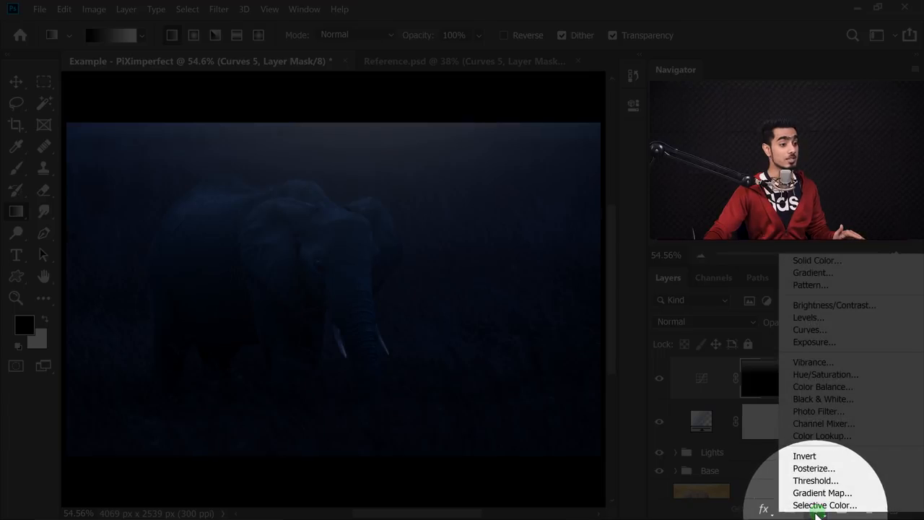
{"action": "left_click", "coordinate": [822, 436]}
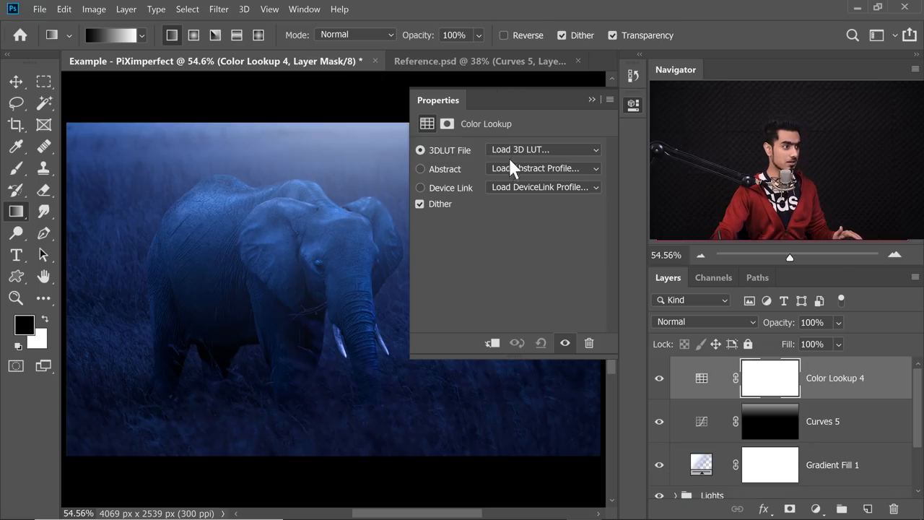
{"action": "left_click", "coordinate": [519, 150]}
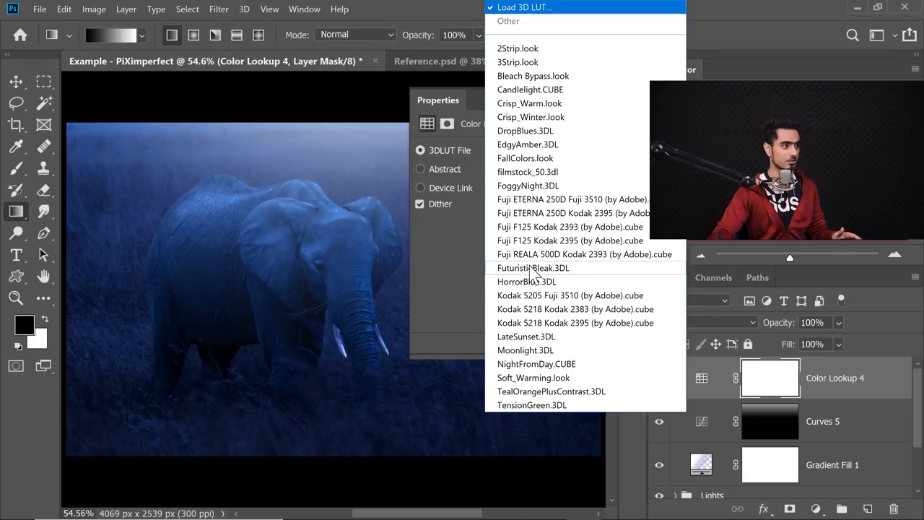
{"action": "left_click", "coordinate": [527, 281]}
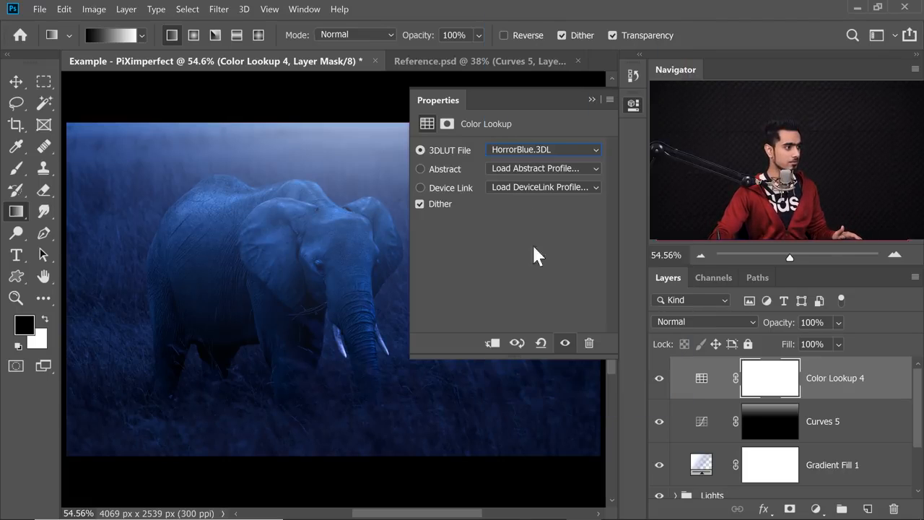
{"action": "left_click", "coordinate": [591, 100]}
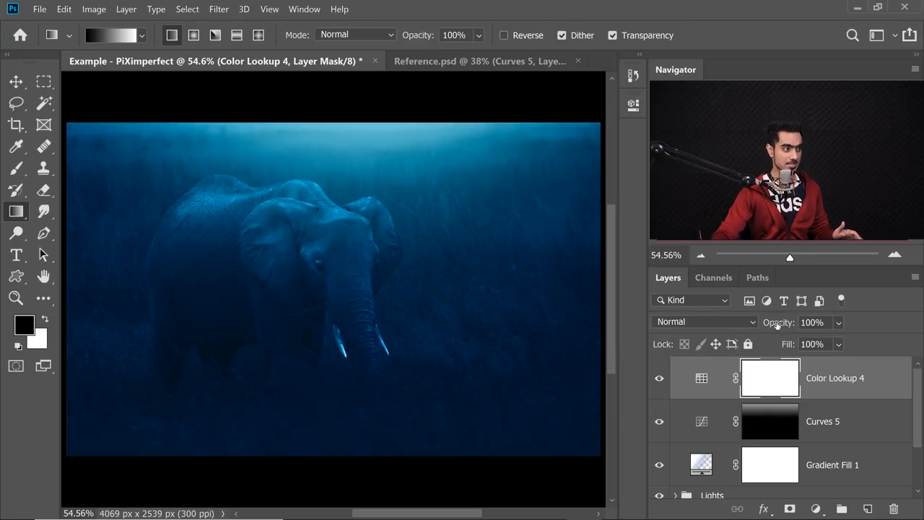
Lower the Color Lookup 4 layer's opacity to 72% and compare the image with and without it
{"action": "left_click_drag", "start_coordinate": [762, 323], "coordinate": [649, 315]}
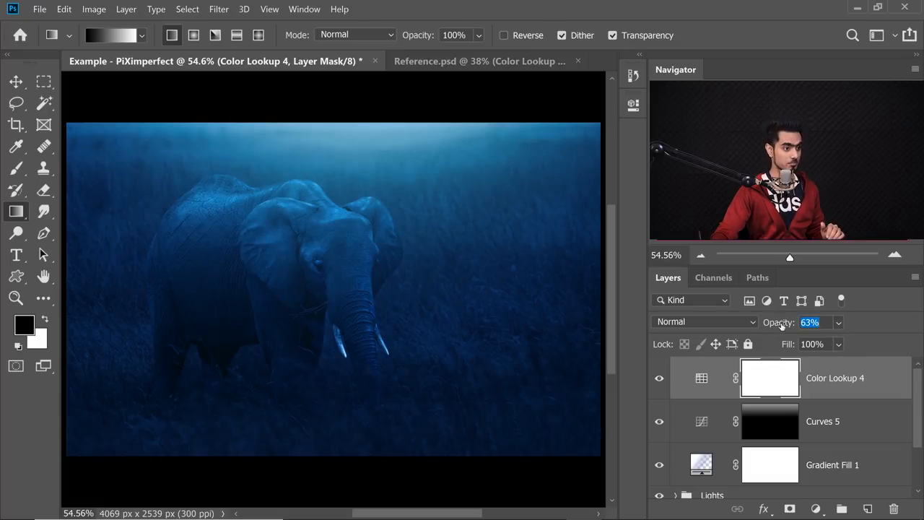
{"action": "left_click", "coordinate": [659, 383]}
{"action": "left_click", "coordinate": [659, 383]}
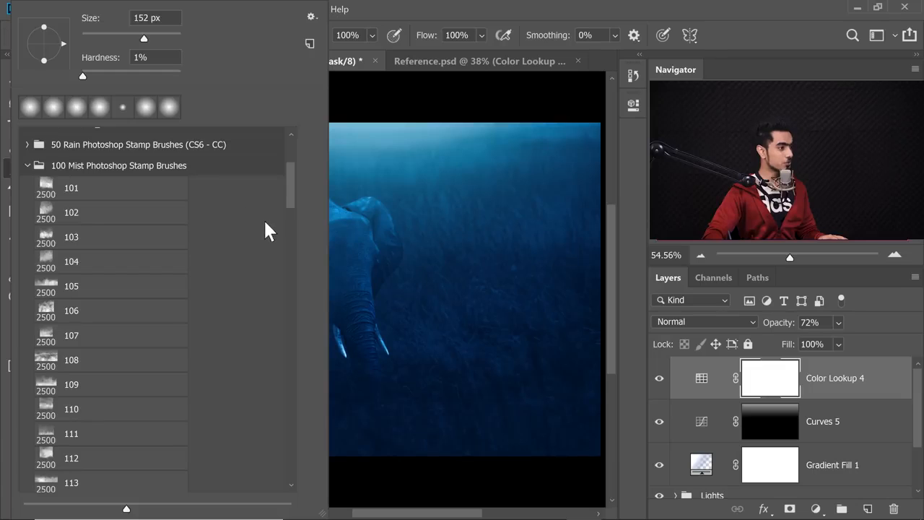
Choose brush 117 from the 100 Mist Photoshop Stamp Brushes set and enlarge it to span the photo's width
{"action": "scroll", "coordinate": [289, 189], "scroll_direction": "down", "scroll_amount": 3}
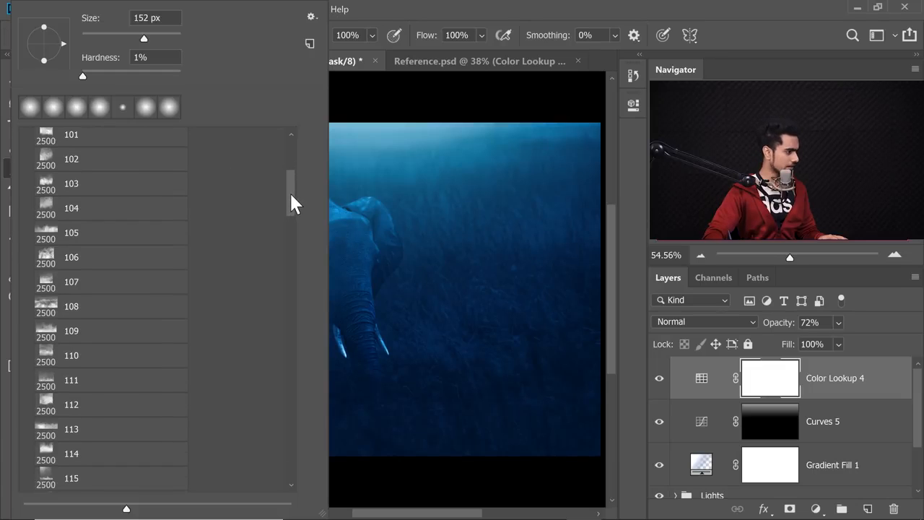
{"action": "scroll", "coordinate": [289, 205], "scroll_direction": "down", "scroll_amount": 2}
{"action": "left_click", "coordinate": [136, 466]}
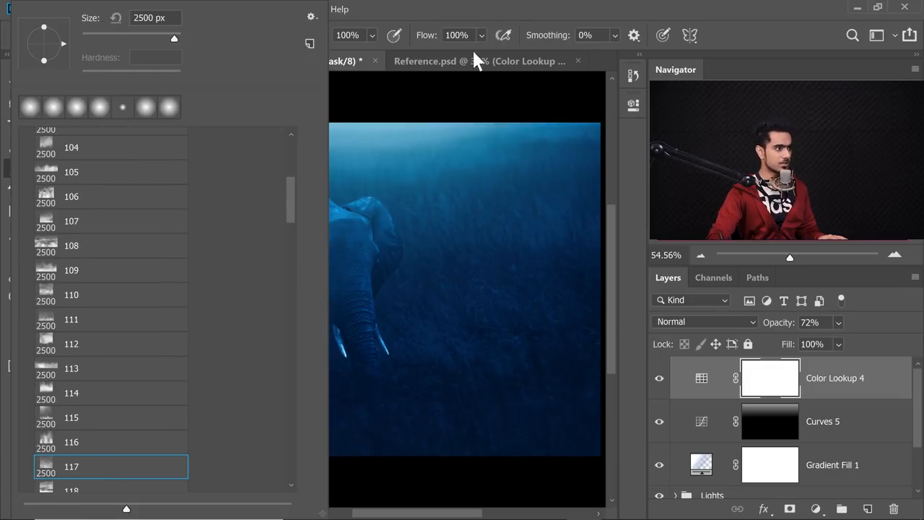
{"action": "left_click", "coordinate": [473, 124]}
{"action": "left_click", "coordinate": [468, 171]}
{"action": "key", "text": "ctrl+z"}
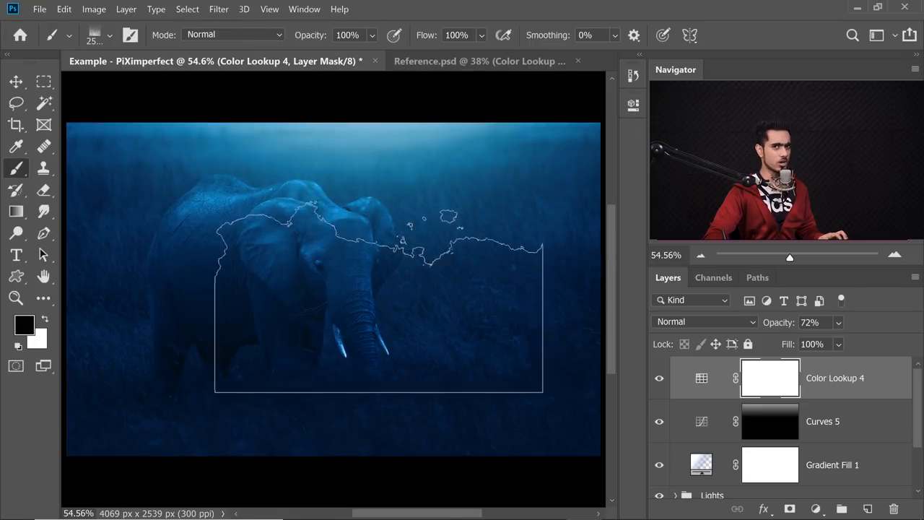
{"action": "scroll", "coordinate": [386, 243], "scroll_direction": "down", "scroll_amount": 2}
{"action": "mouse_move", "coordinate": [375, 311]}
{"action": "left_mouse_down"}
{"action": "mouse_move", "coordinate": [405, 315]}
{"action": "mouse_move", "coordinate": [373, 313]}
{"action": "mouse_move", "coordinate": [361, 300]}
{"action": "left_mouse_up"}
{"action": "left_click_drag", "start_coordinate": [361, 347], "coordinate": [368, 349]}
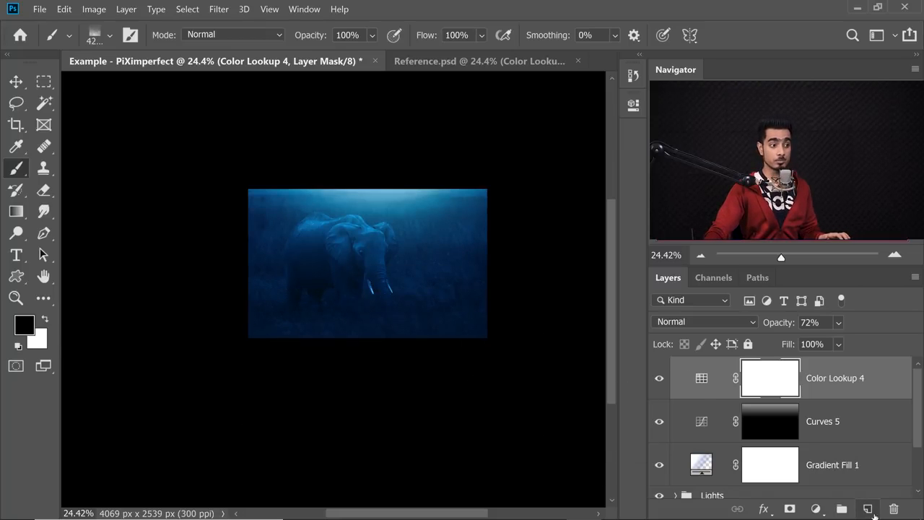
Create a new layer on top and stamp white mist over the lower part of the photo
{"action": "key", "text": "ctrl+shift+alt+n"}
{"action": "key", "text": "x"}
{"action": "left_click", "coordinate": [24, 325]}
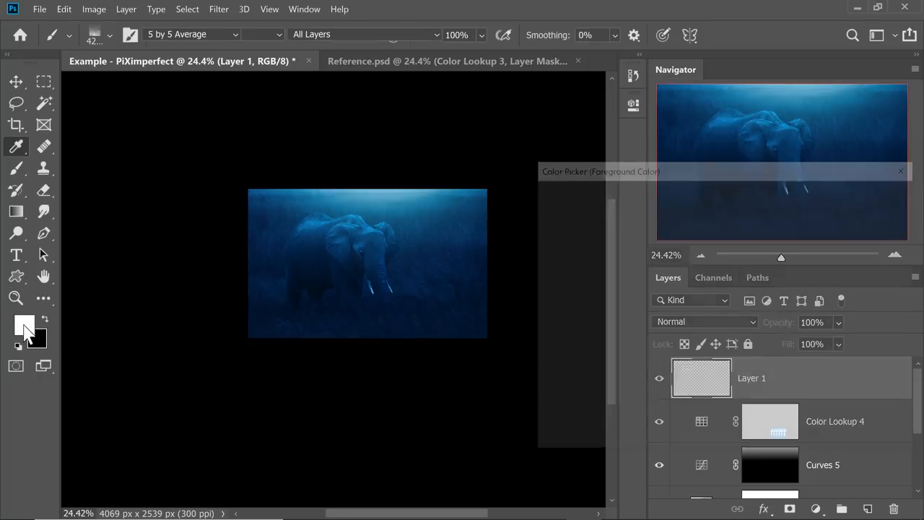
{"action": "left_click", "coordinate": [850, 194]}
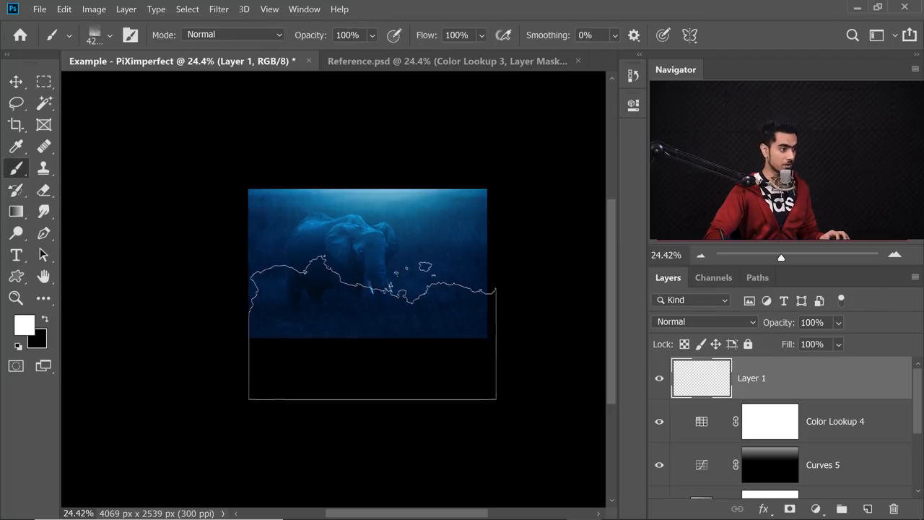
{"action": "left_click", "coordinate": [368, 325]}
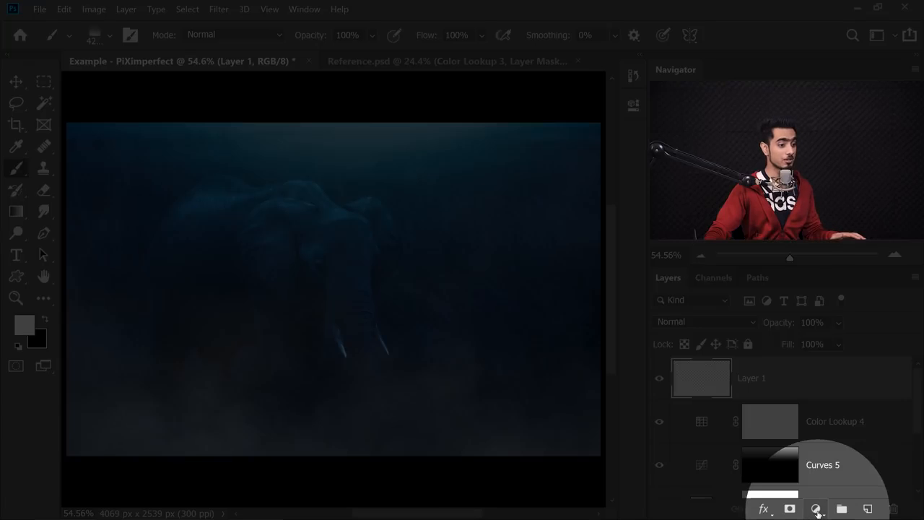
Add a white (ffffff) Solid Color fill layer above Layer 1 and clip it to the mist layer
{"action": "left_click", "coordinate": [815, 510]}
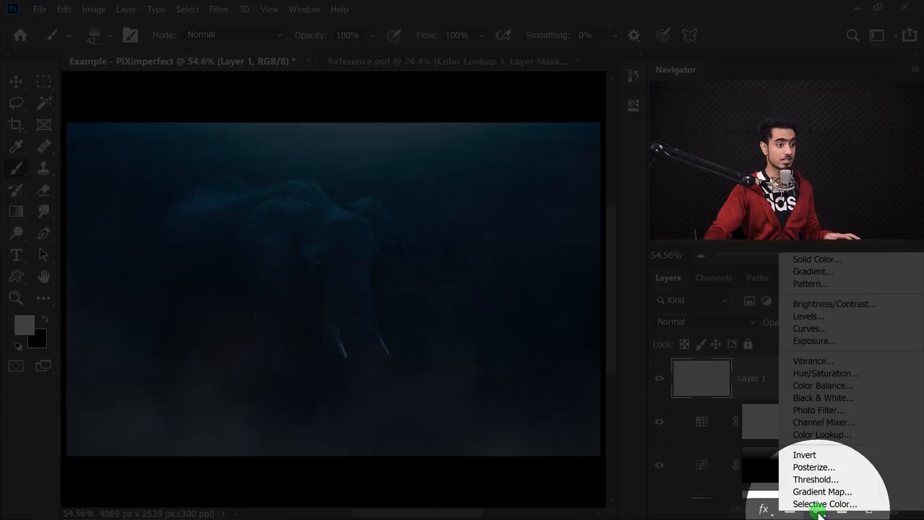
{"action": "left_click", "coordinate": [816, 258]}
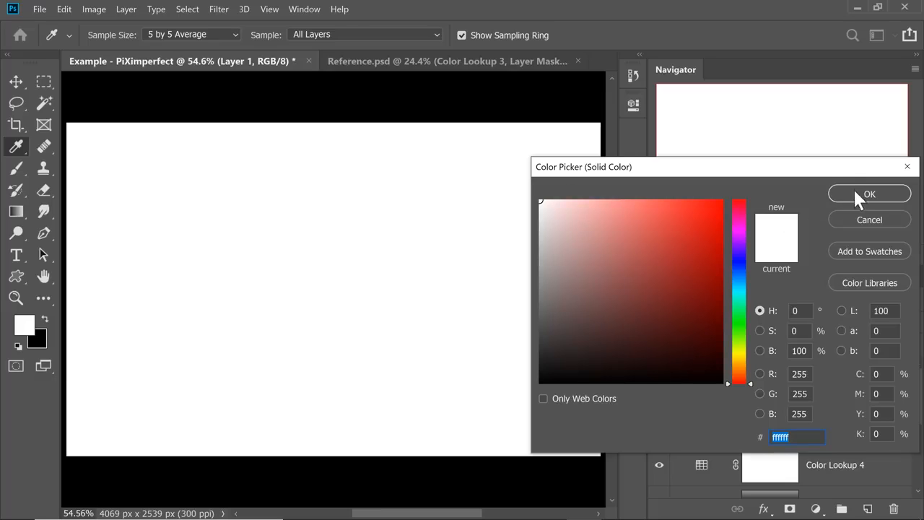
{"action": "left_click", "coordinate": [864, 199]}
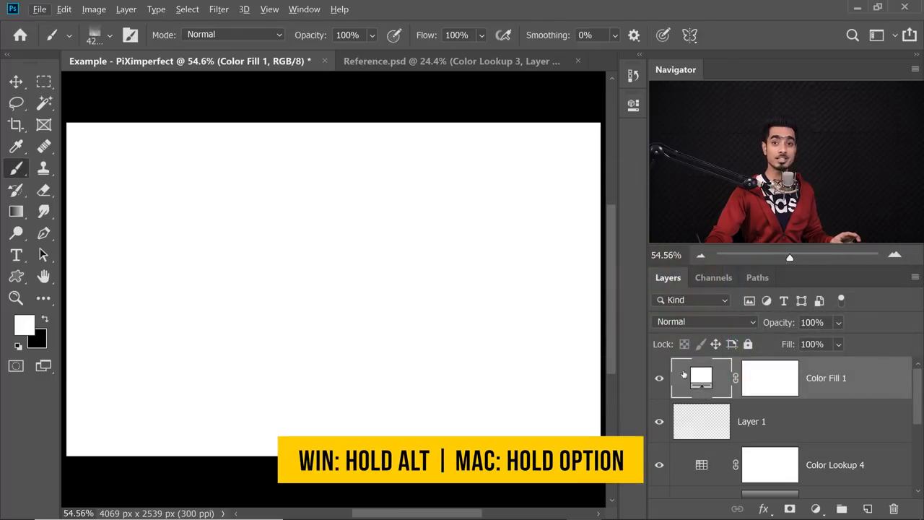
{"action": "left_click", "coordinate": [836, 395], "text": "alt"}
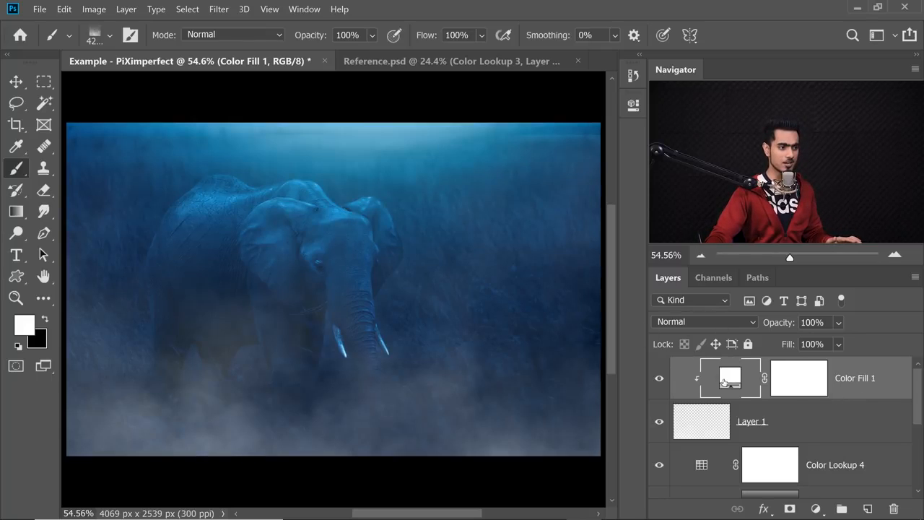
Recolour the Color Fill 1 layer to light blue 8edffb, starting from a sample of the glow above the elephant
{"action": "double_click", "coordinate": [726, 377]}
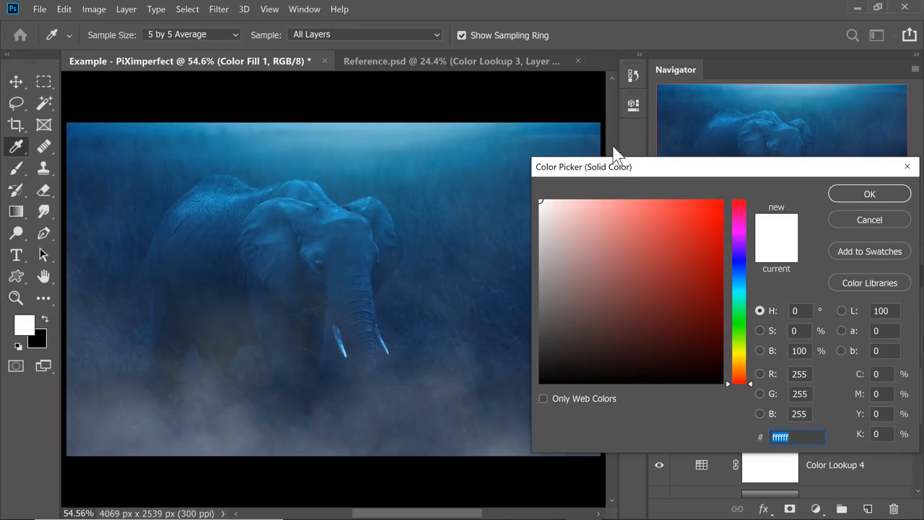
{"action": "left_click_drag", "start_coordinate": [604, 178], "coordinate": [630, 175]}
{"action": "left_click", "coordinate": [368, 132]}
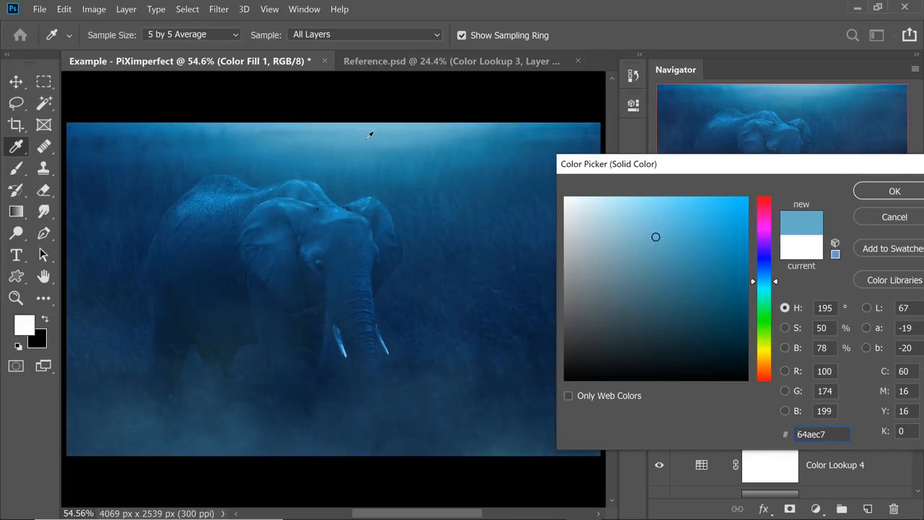
{"action": "left_click", "coordinate": [363, 126]}
{"action": "left_click", "coordinate": [674, 213]}
{"action": "left_click", "coordinate": [666, 217]}
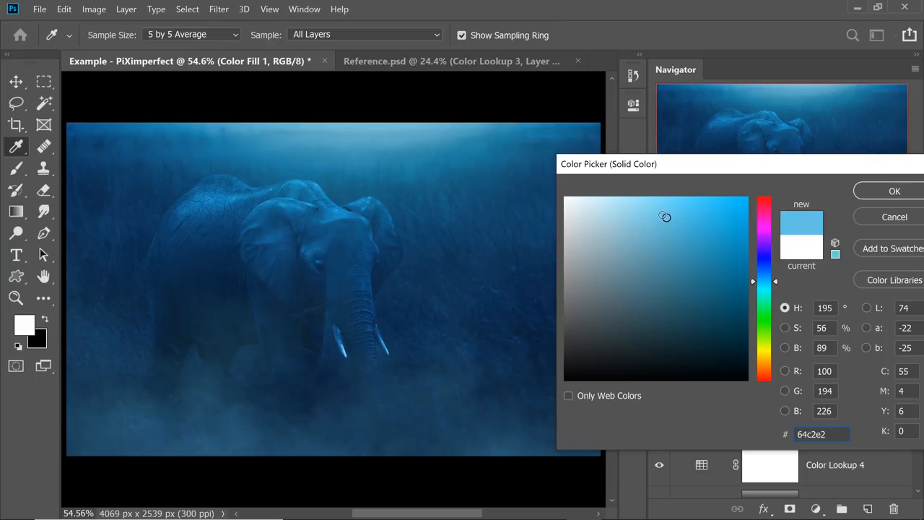
{"action": "left_click", "coordinate": [659, 203]}
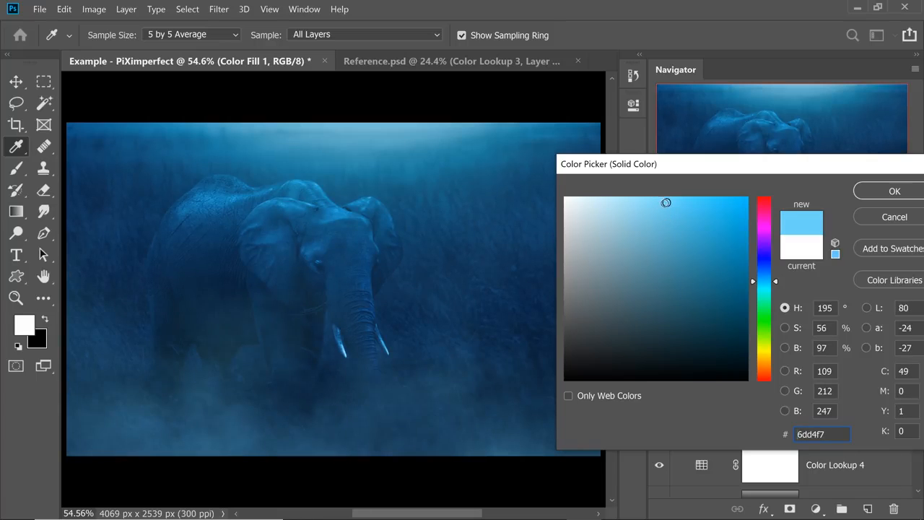
{"action": "left_click", "coordinate": [643, 201]}
{"action": "left_click", "coordinate": [635, 200]}
{"action": "left_click", "coordinate": [643, 200]}
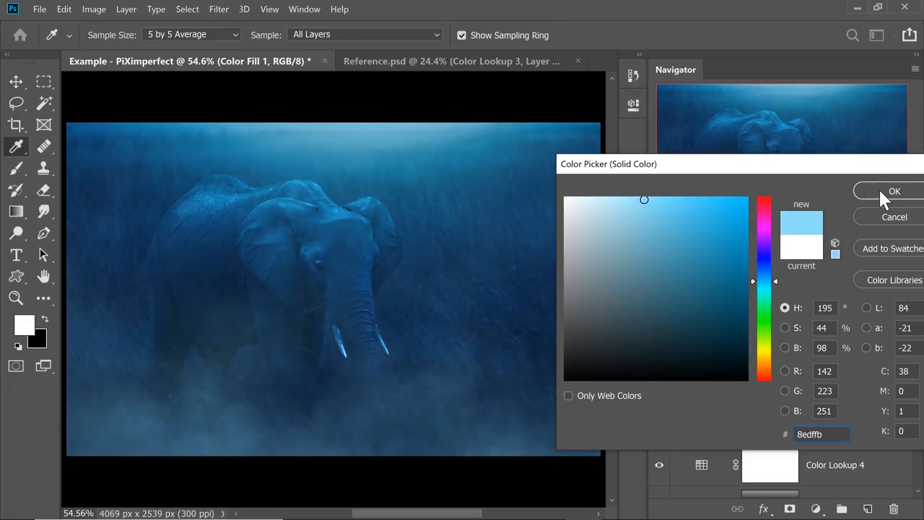
{"action": "left_click", "coordinate": [881, 194]}
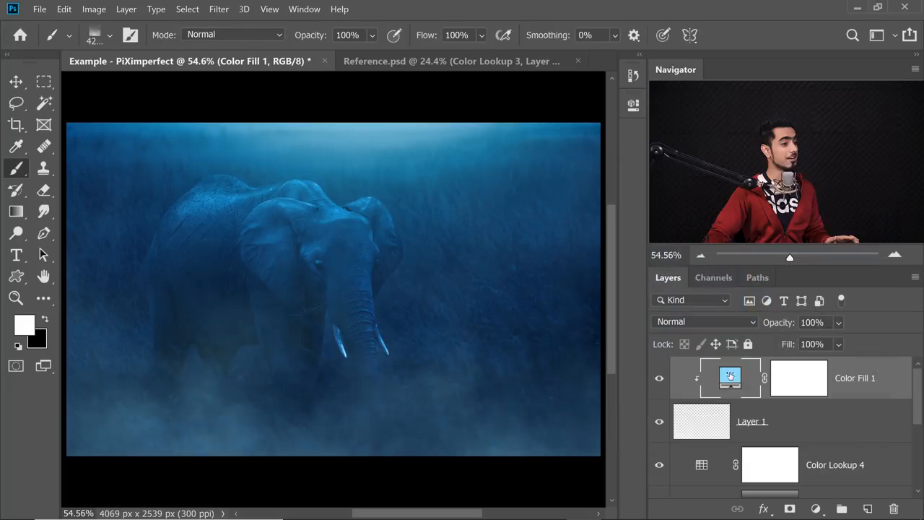
Compare the mist with and without Color Fill 1, and set that layer's opacity to 90%
{"action": "left_click", "coordinate": [660, 381]}
{"action": "left_click", "coordinate": [659, 381]}
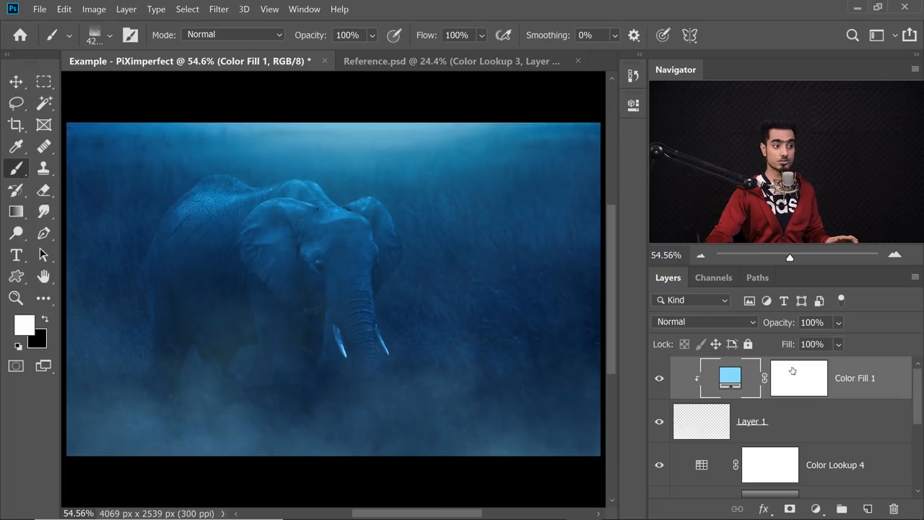
{"action": "left_click_drag", "start_coordinate": [776, 323], "coordinate": [597, 318]}
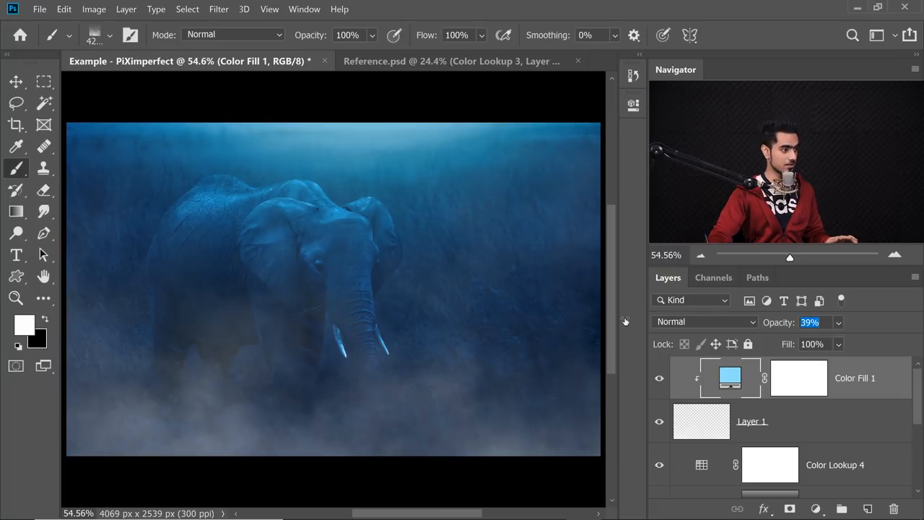
{"action": "left_click_drag", "start_coordinate": [653, 322], "coordinate": [652, 321]}
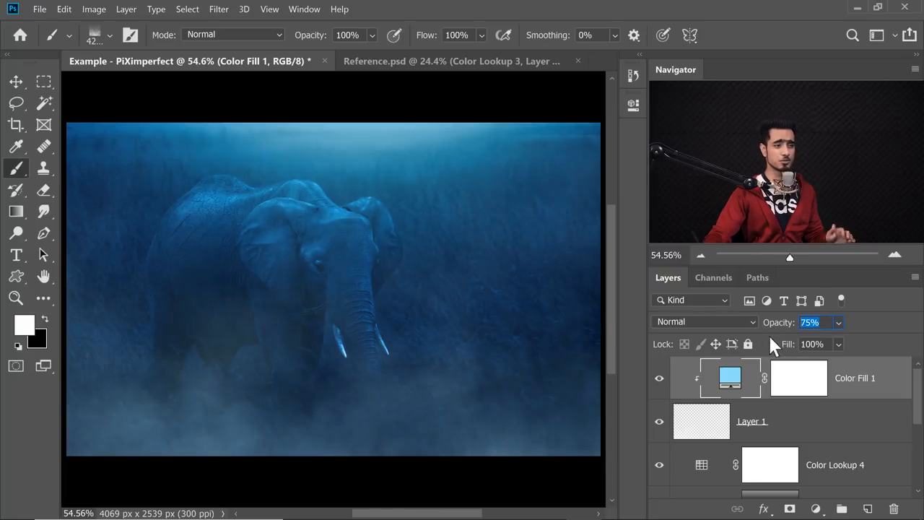
{"action": "type", "text": "90"}
{"action": "key", "text": "Return"}
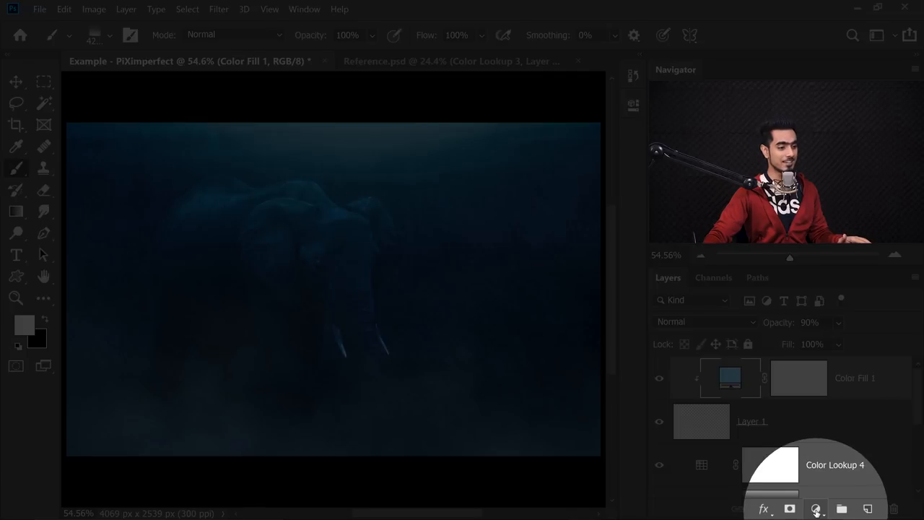
Add a Curves adjustment layer on top that brightens the midtones and highlights, and invert its mask to black
{"action": "left_click", "coordinate": [816, 510]}
{"action": "left_click", "coordinate": [820, 328]}
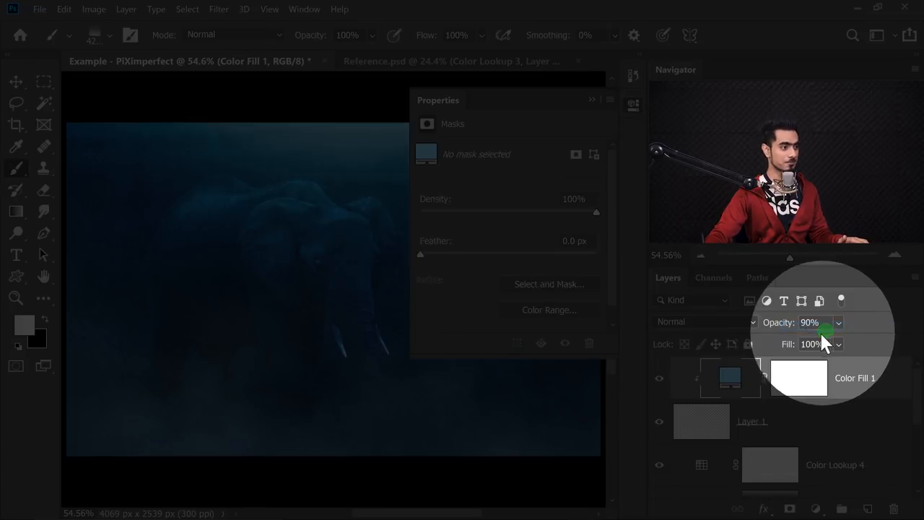
{"action": "left_click_drag", "start_coordinate": [517, 240], "coordinate": [529, 222]}
{"action": "left_click_drag", "start_coordinate": [485, 280], "coordinate": [489, 284]}
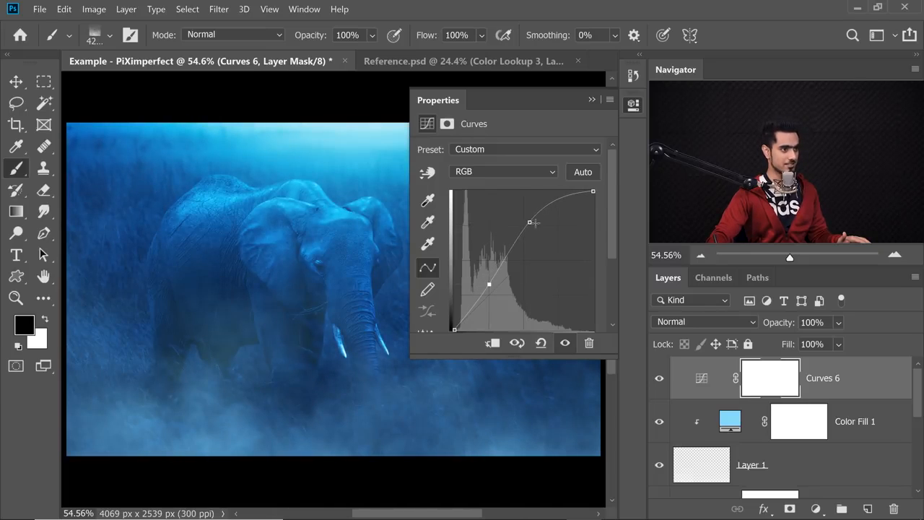
{"action": "left_click", "coordinate": [591, 100]}
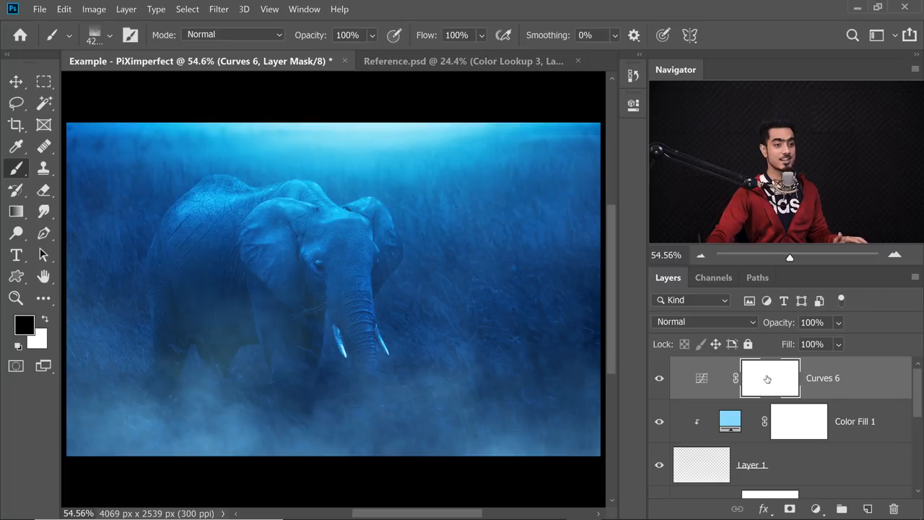
{"action": "key", "text": "ctrl+i"}
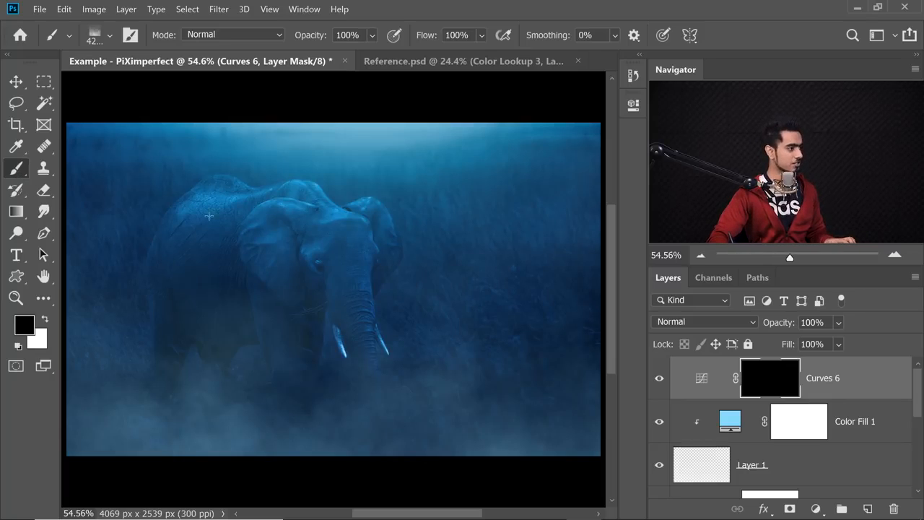
Choose the Soft Round brush from General Brushes, enlarge it to nearly the photo's width, and make white the foreground color
{"action": "mouse_move", "coordinate": [304, 236]}
{"action": "left_mouse_down"}
{"action": "mouse_move", "coordinate": [377, 252]}
{"action": "mouse_move", "coordinate": [298, 235]}
{"action": "left_mouse_up"}
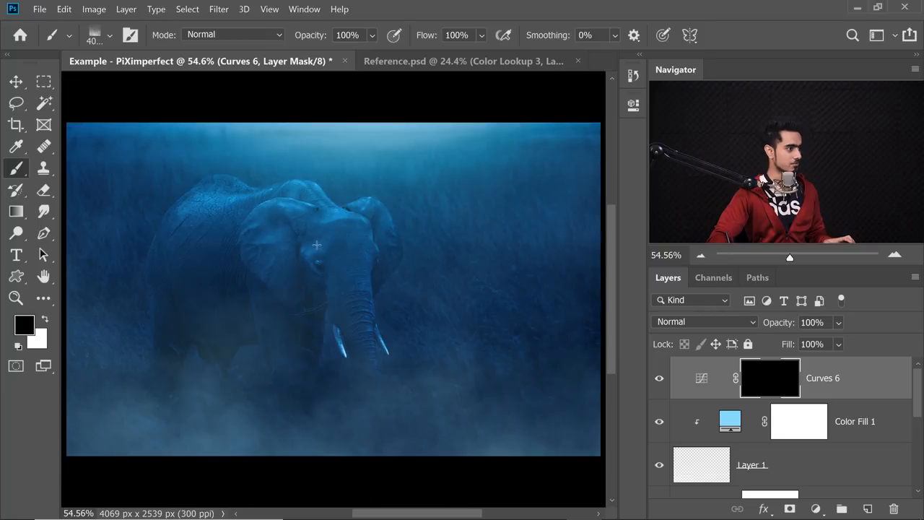
{"action": "scroll", "coordinate": [340, 248], "scroll_direction": "down", "scroll_amount": 3}
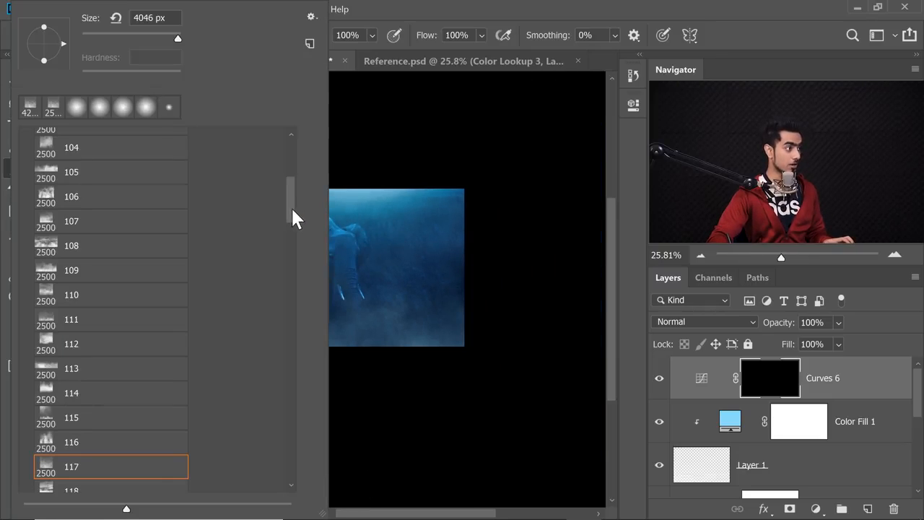
{"action": "left_click_drag", "start_coordinate": [291, 208], "coordinate": [283, 142]}
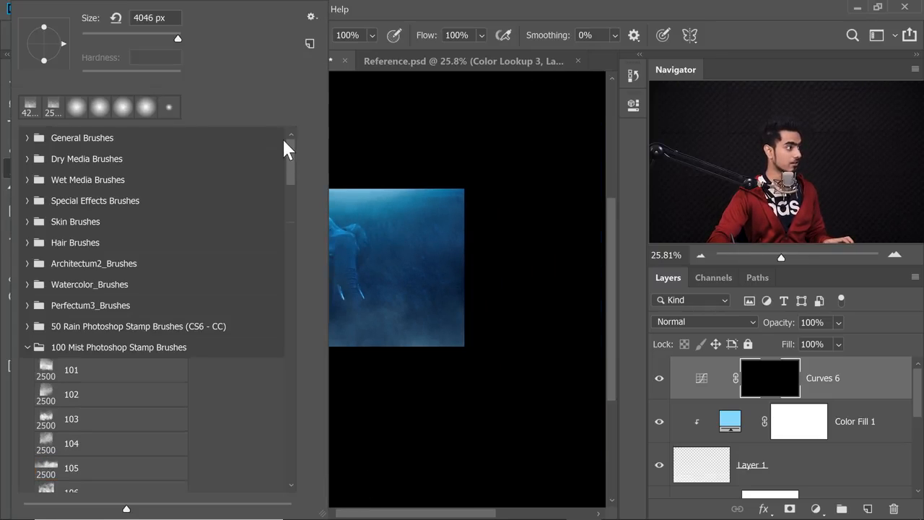
{"action": "left_click", "coordinate": [26, 137]}
{"action": "left_click", "coordinate": [83, 164]}
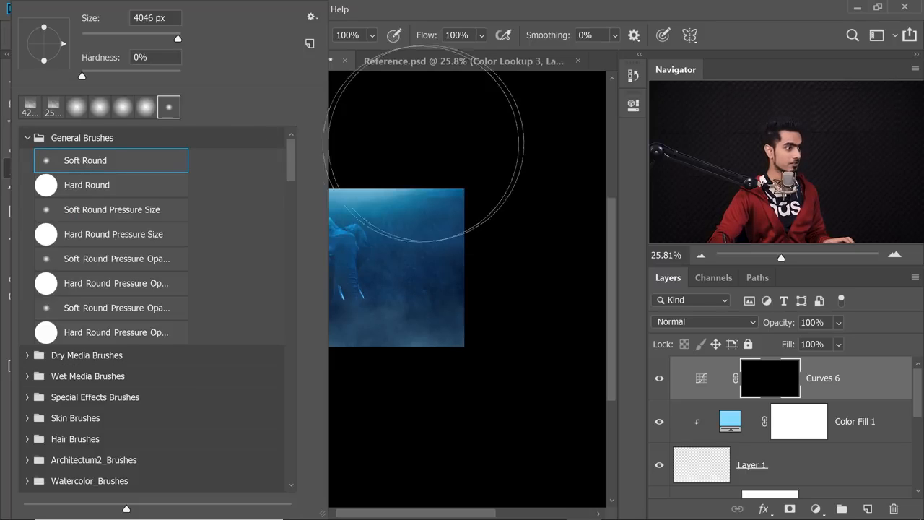
{"action": "left_click", "coordinate": [552, 216]}
{"action": "mouse_move", "coordinate": [292, 152]}
{"action": "left_mouse_down"}
{"action": "mouse_move", "coordinate": [351, 213]}
{"action": "mouse_move", "coordinate": [307, 171]}
{"action": "left_mouse_up"}
{"action": "key", "text": "x"}
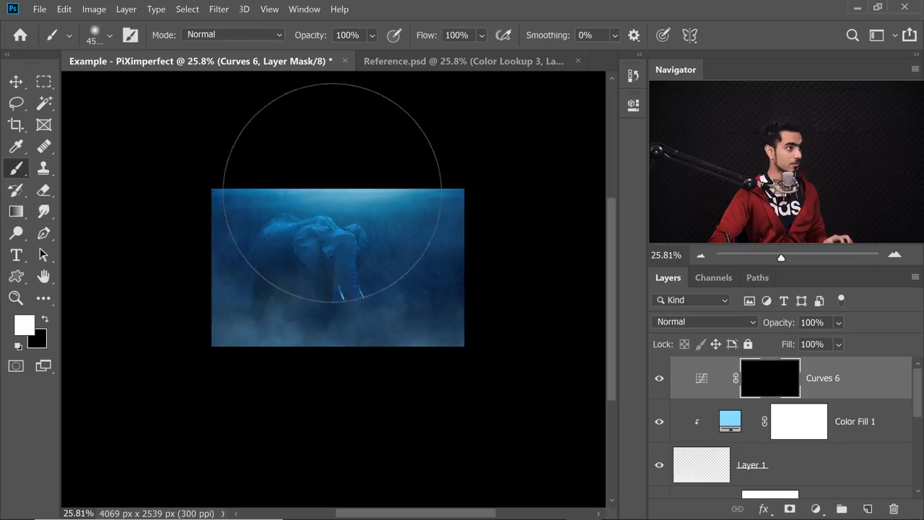
Reveal the Curves 6 brightening with one large soft white dab on its mask, centred over the elephant's upper body
{"action": "left_click", "coordinate": [327, 191]}
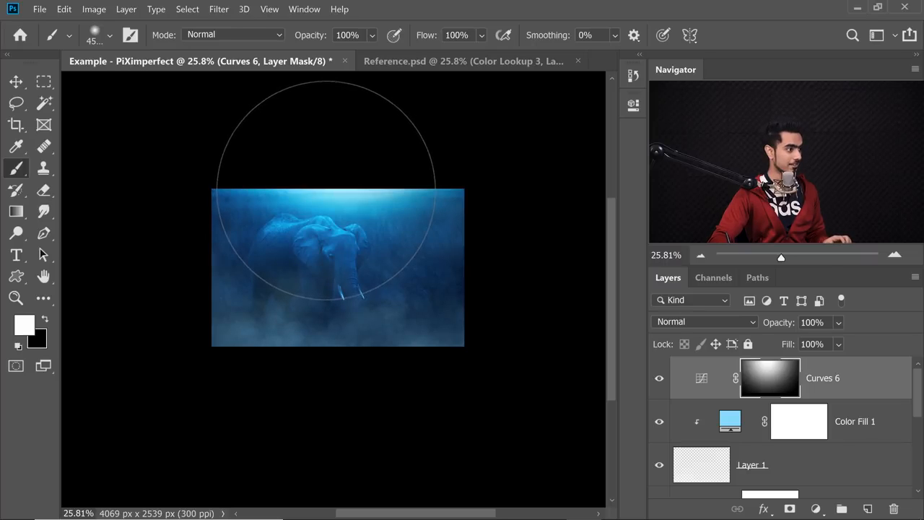
{"action": "key", "text": "ctrl+z"}
{"action": "left_click", "coordinate": [316, 209]}
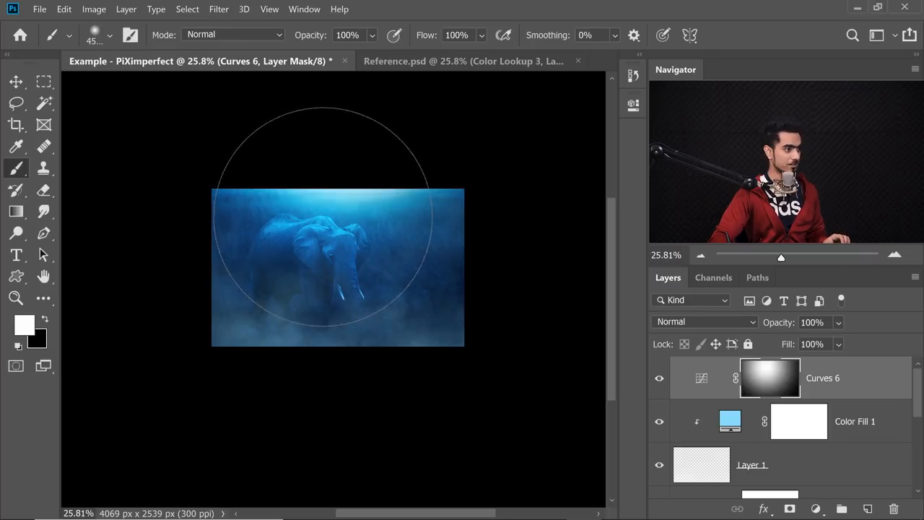
Lower the Curves 6 layer's opacity to 58%
{"action": "left_click_drag", "start_coordinate": [779, 329], "coordinate": [769, 325]}
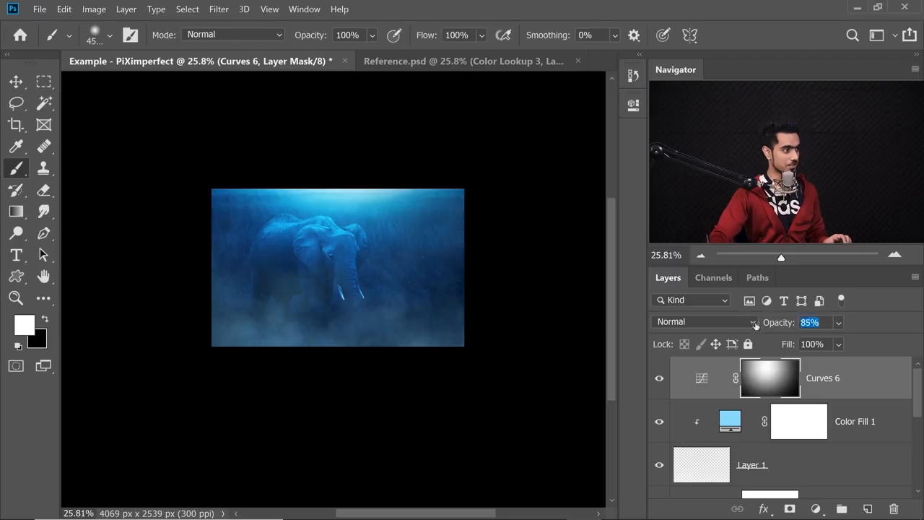
{"action": "left_click_drag", "start_coordinate": [575, 323], "coordinate": [603, 324]}
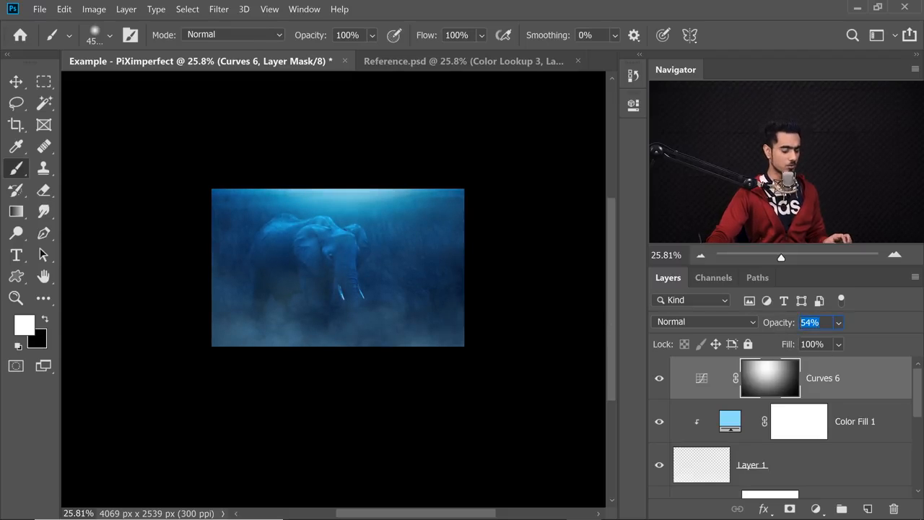
{"action": "type", "text": "58"}
{"action": "key", "text": "Return"}
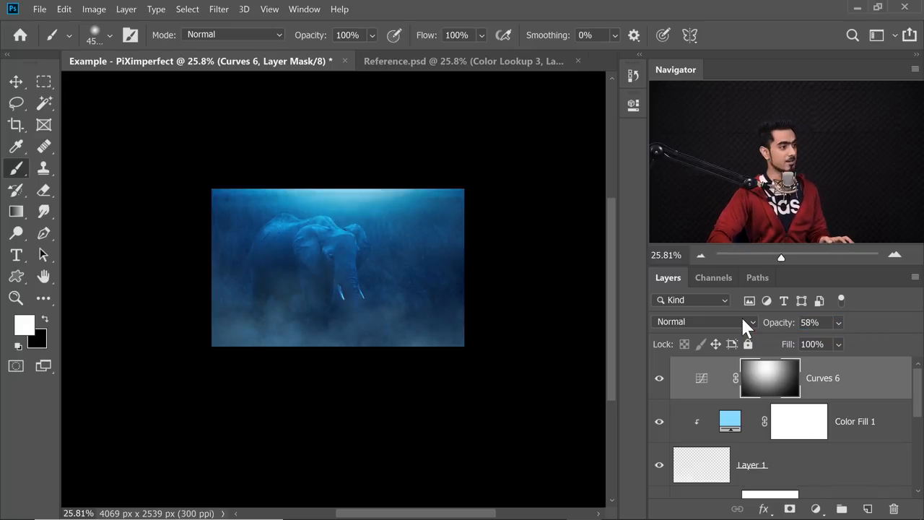
{"action": "key", "text": "ctrl+0"}
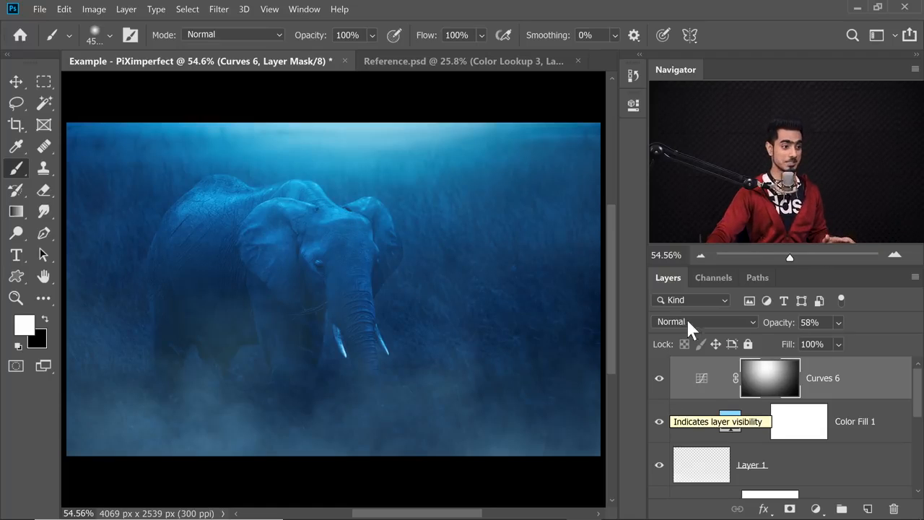
Group the layers from Curves 6 down to Gradient Fill 1 and name the group "Overlays and Color Grading"
{"action": "left_click_drag", "start_coordinate": [920, 415], "coordinate": [860, 378]}
{"action": "left_click_drag", "start_coordinate": [918, 405], "coordinate": [872, 440]}
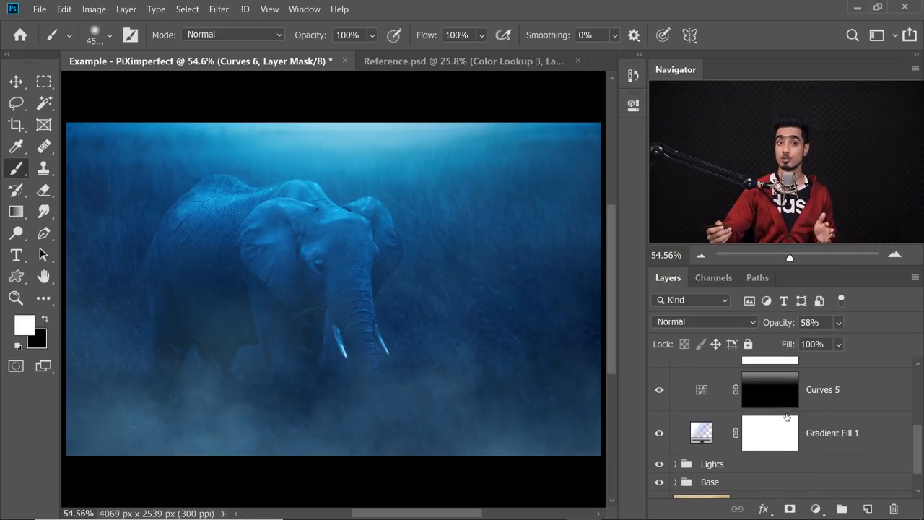
{"action": "left_click", "coordinate": [835, 433], "text": "shift"}
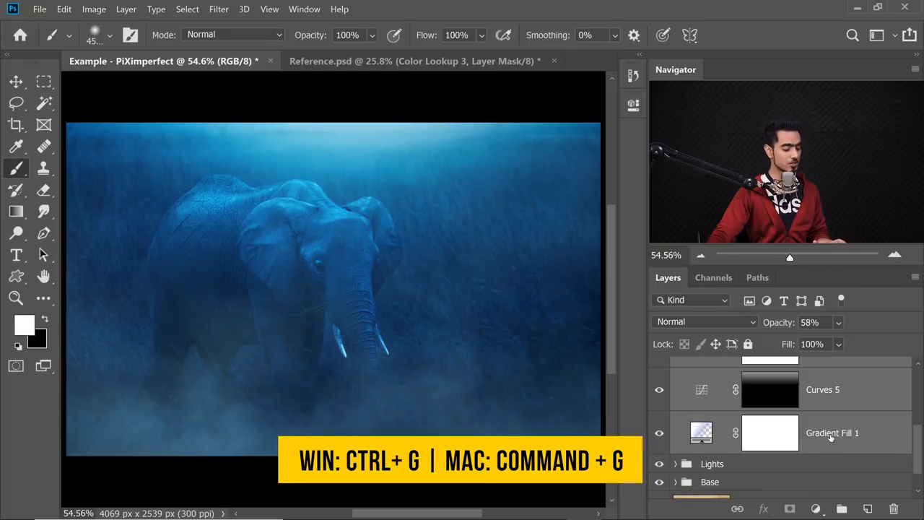
{"action": "key", "text": "ctrl+g"}
{"action": "double_click", "coordinate": [722, 366]}
{"action": "type", "text": "Overl"}
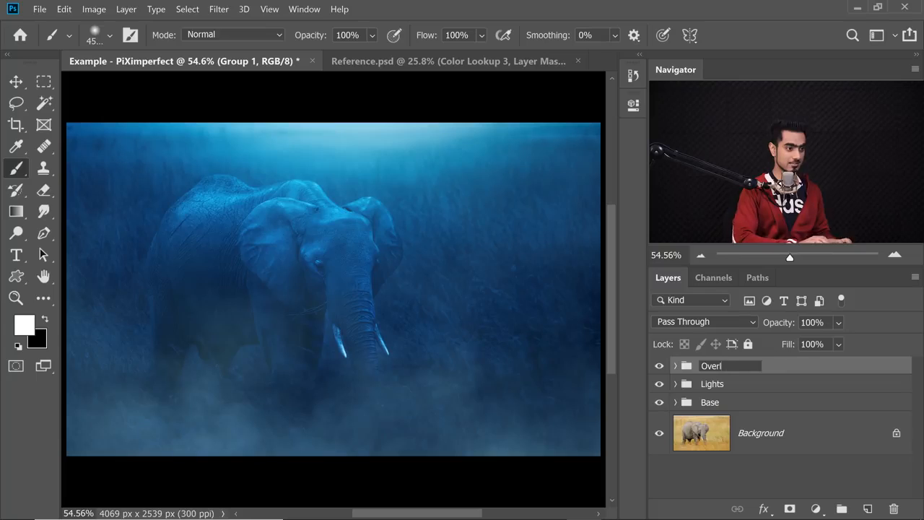
{"action": "type", "text": "ays and Color Grading"}
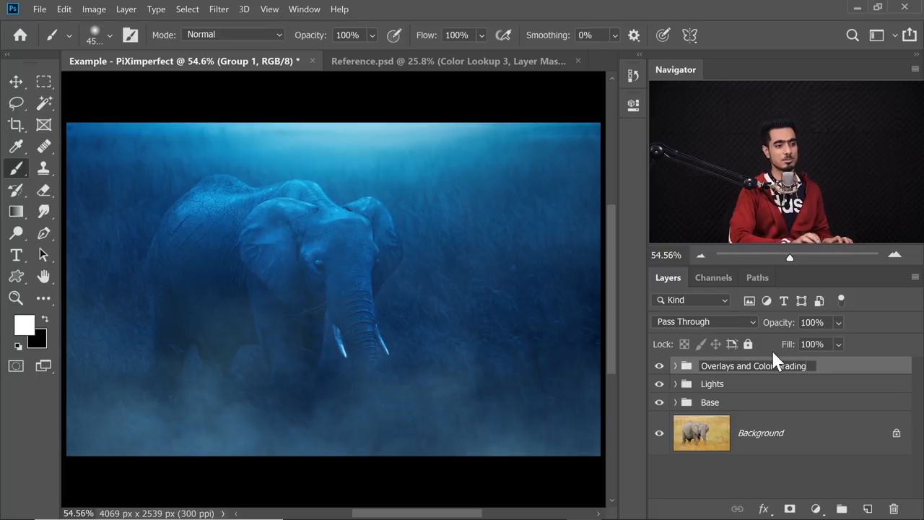
{"action": "key", "text": "Return"}
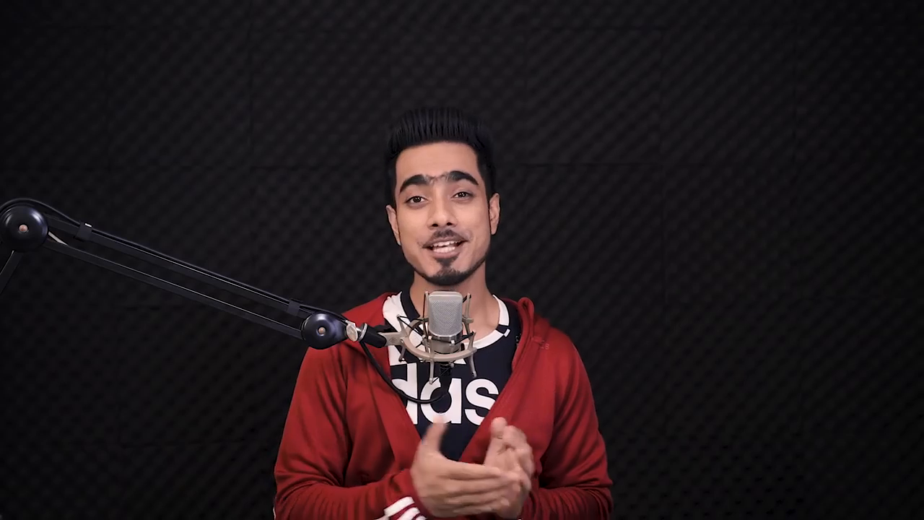